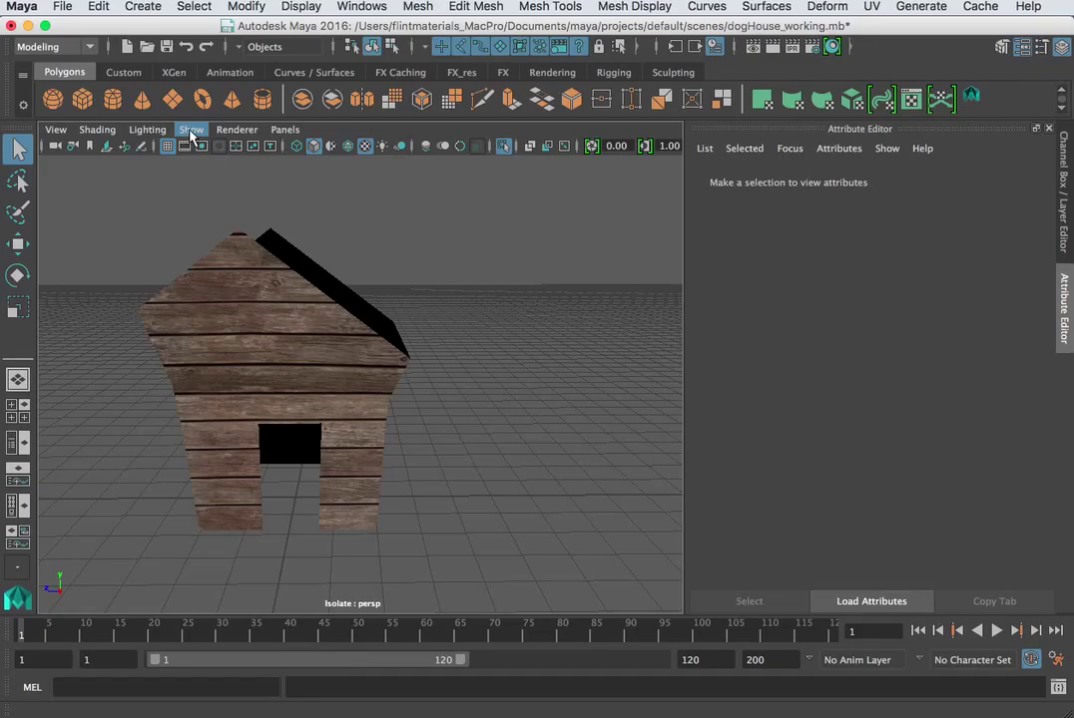
# Step: Turn off the isolated view so the whole dog house is shown
pyautogui.click(191, 130)
pyautogui.moveTo(339, 160)
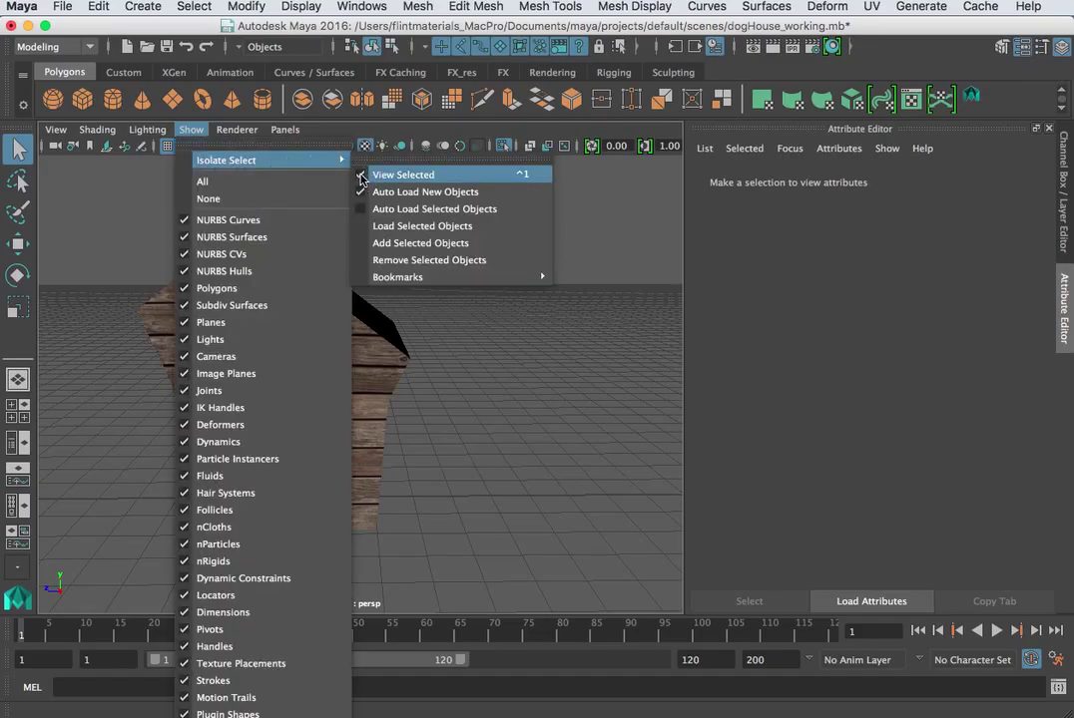
pyautogui.click(363, 175)
pyautogui.keyDown('alt'); pyautogui.moveTo(512, 345); pyautogui.dragTo(406, 278); pyautogui.keyUp('alt')
# Step: Isolate the roof in the viewport and keep it selected
pyautogui.click(405, 277)
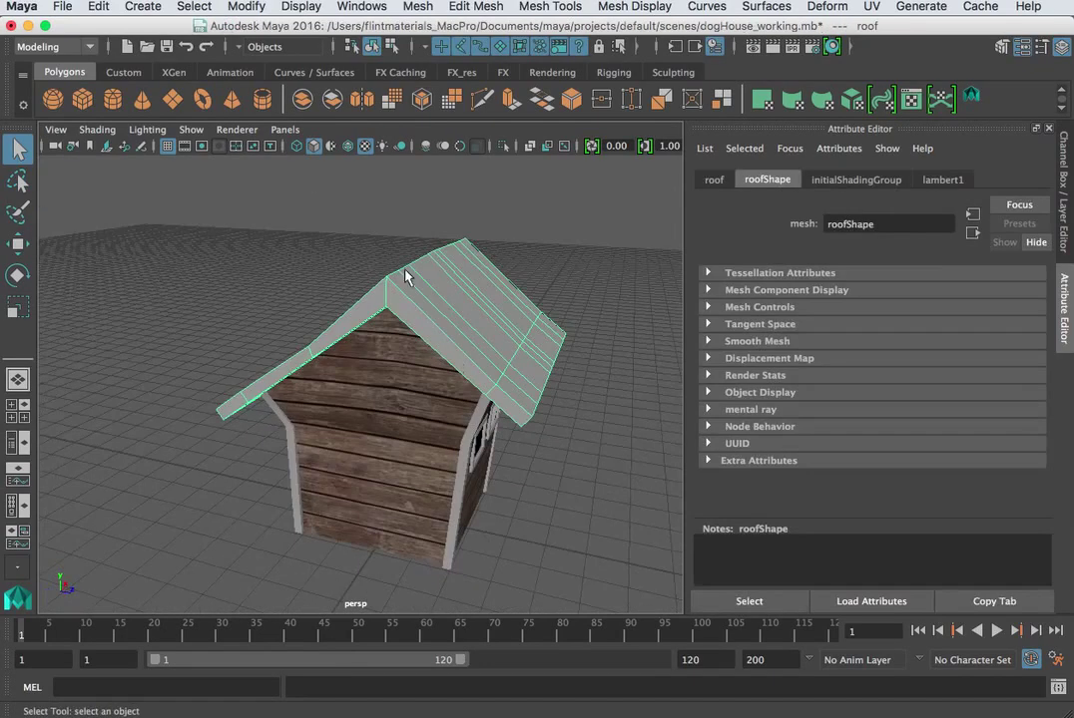
pyautogui.click(191, 130)
pyautogui.moveTo(319, 159)
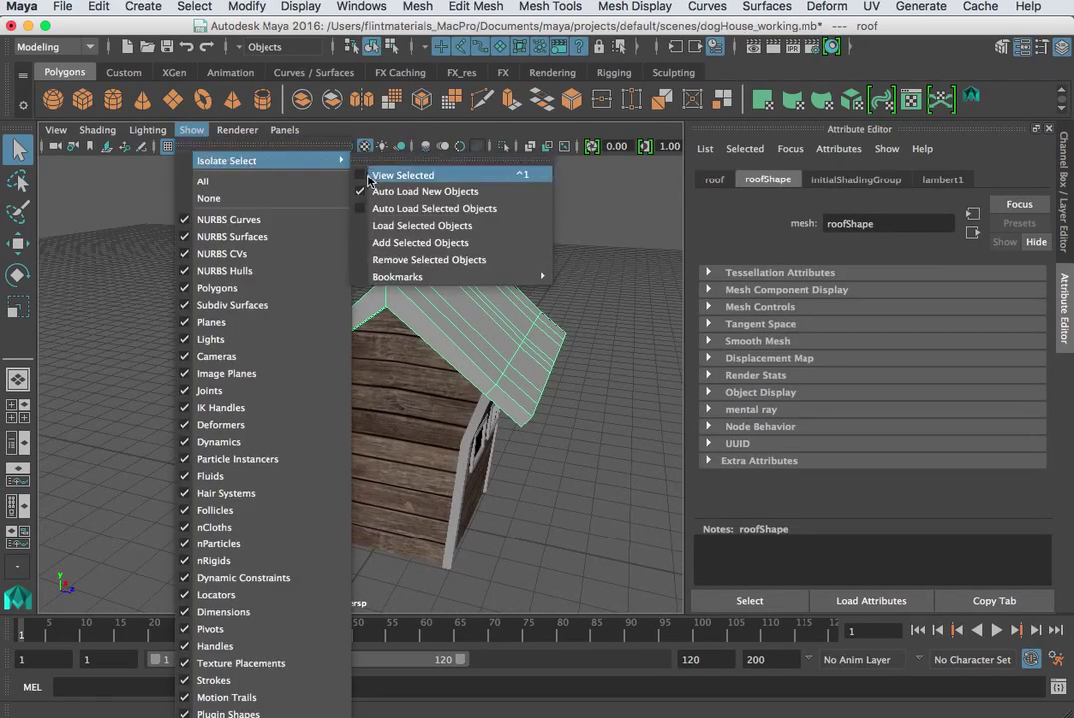
pyautogui.click(363, 175)
pyautogui.click(604, 270)
pyautogui.click(420, 299)
# Step: Examine the isolated roof's slopes, edges and underside from several angles
pyautogui.keyDown('alt'); pyautogui.moveTo(420, 299); pyautogui.dragTo(451, 294); pyautogui.keyUp('alt')
pyautogui.keyDown('alt'); pyautogui.moveTo(155, 587); pyautogui.dragTo(141, 580); pyautogui.keyUp('alt')
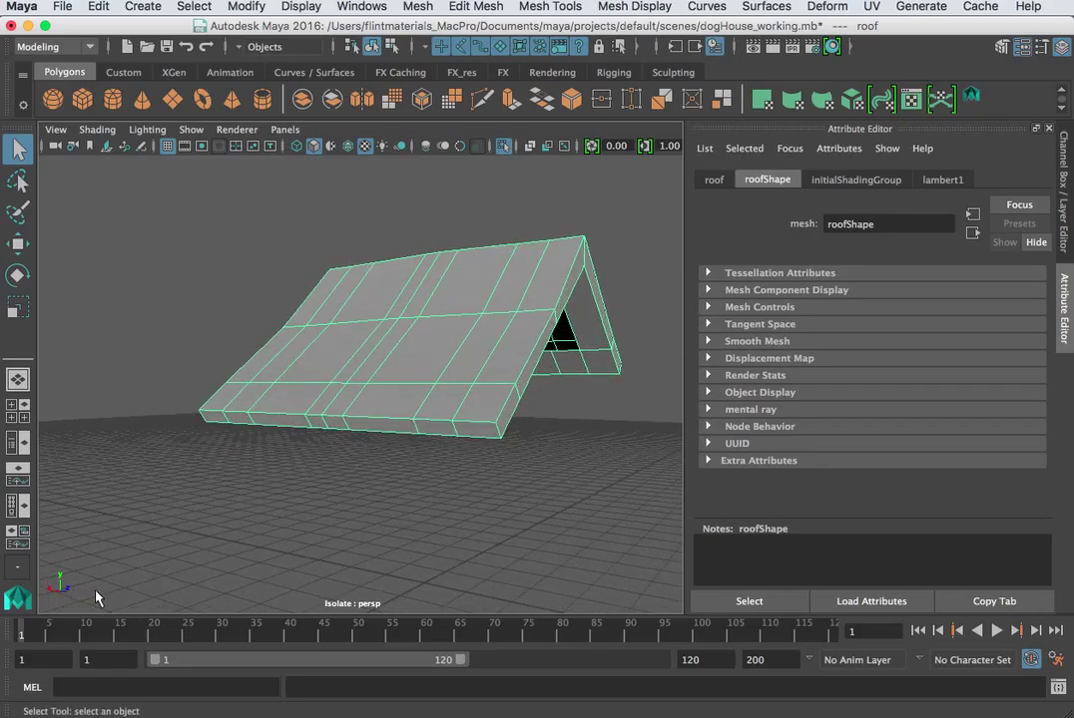
pyautogui.keyDown('alt'); pyautogui.moveTo(95, 597); pyautogui.dragTo(539, 605); pyautogui.keyUp('alt')
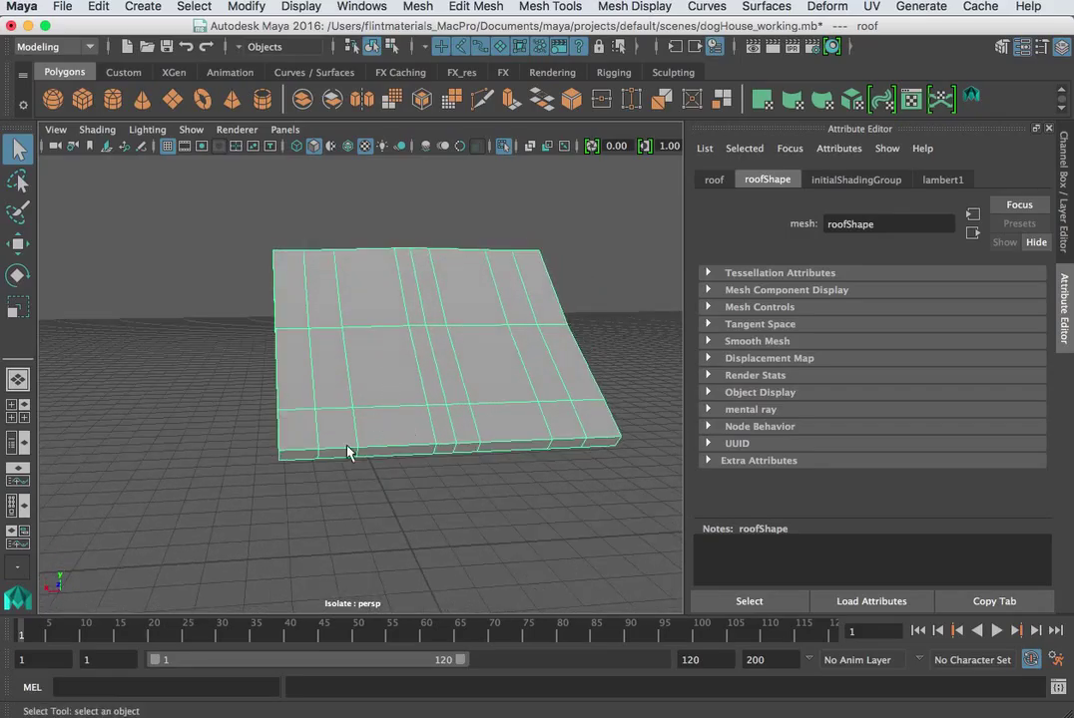
pyautogui.keyDown('alt'); pyautogui.moveTo(348, 452); pyautogui.dragTo(316, 470); pyautogui.keyUp('alt')
pyautogui.keyDown('alt'); pyautogui.moveTo(427, 294); pyautogui.dragTo(477, 455); pyautogui.keyUp('alt')
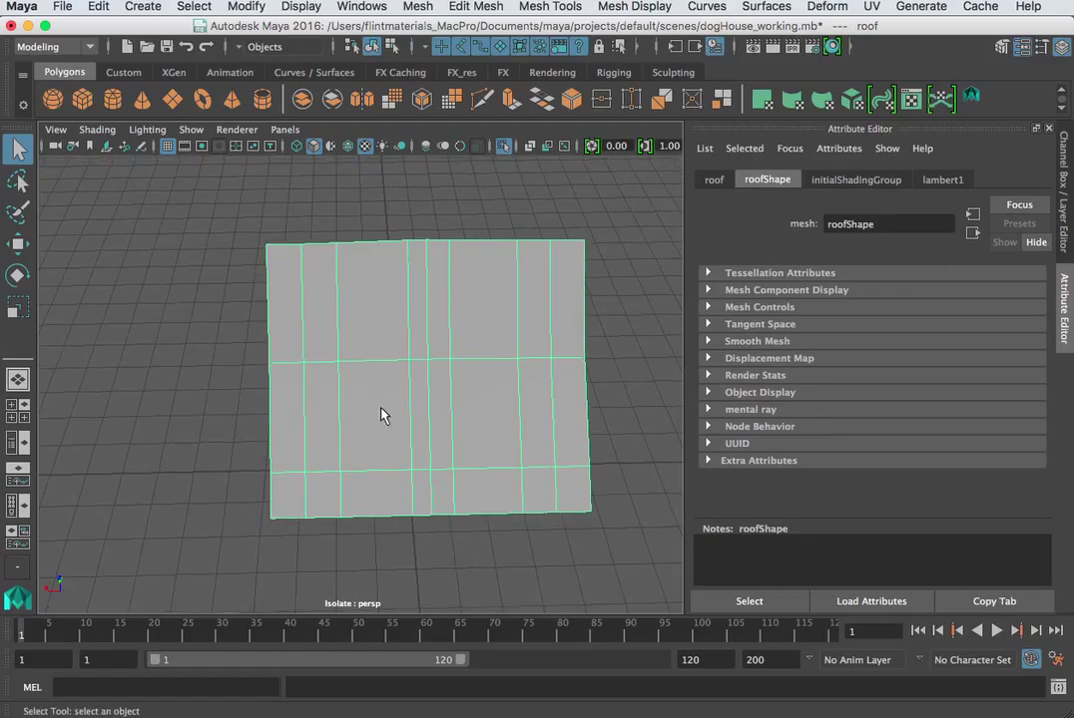
pyautogui.keyDown('alt'); pyautogui.moveTo(391, 407); pyautogui.dragTo(437, 342); pyautogui.keyUp('alt')
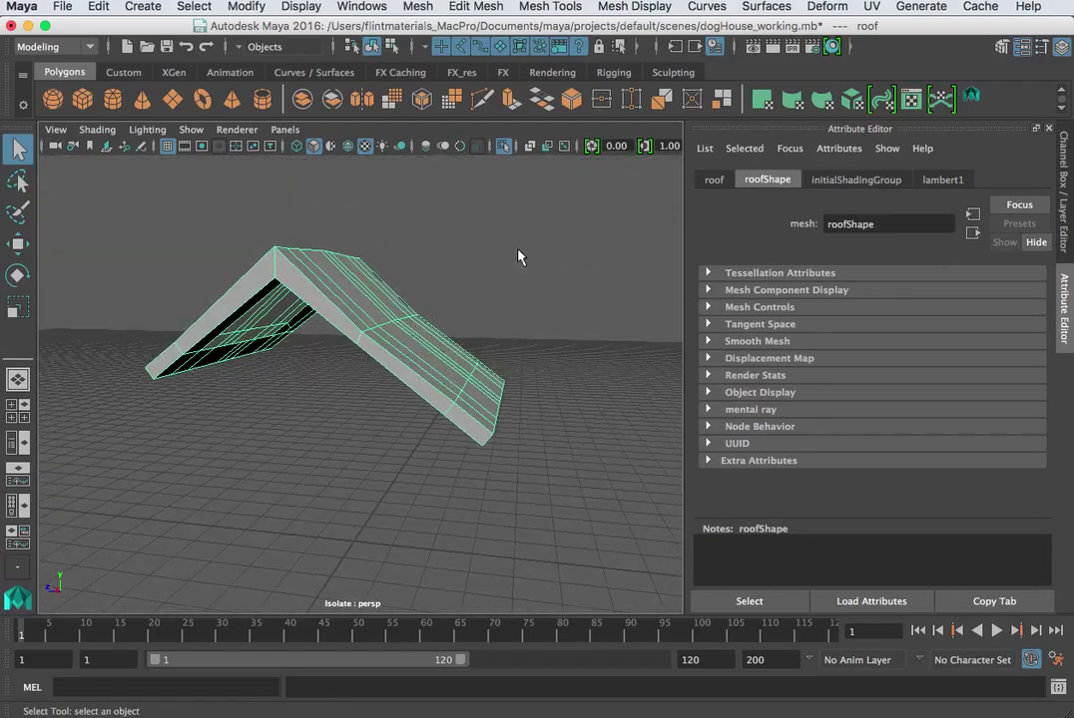
pyautogui.keyDown('alt'); pyautogui.moveTo(577, 217); pyautogui.dragTo(490, 379); pyautogui.keyUp('alt')
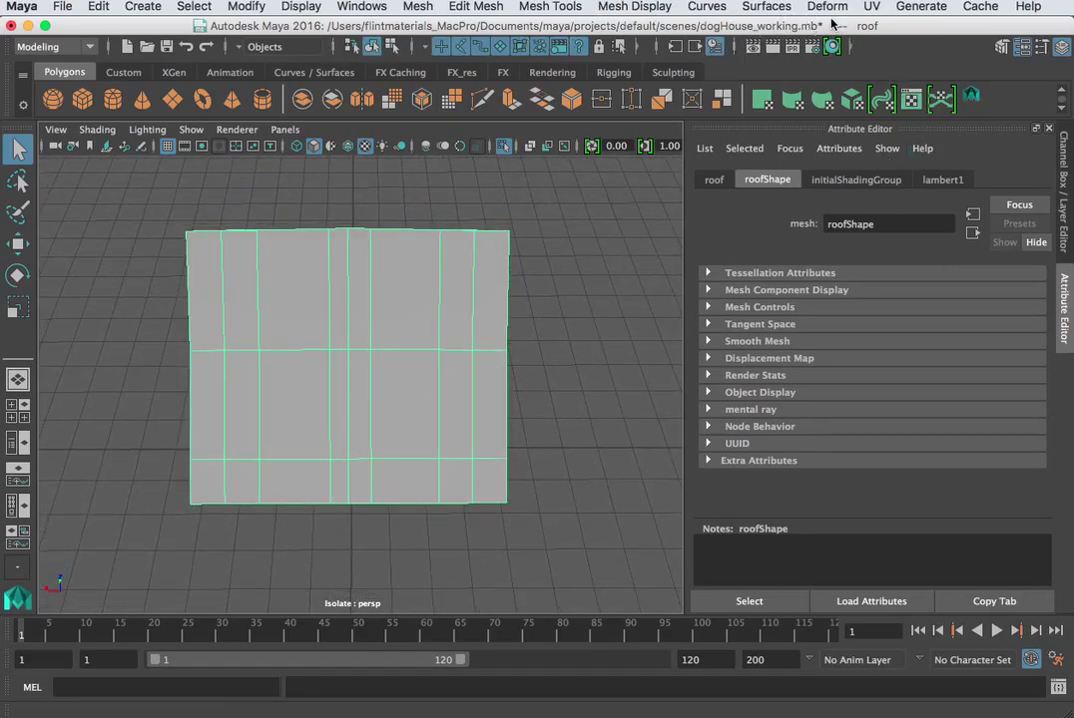
# Step: Configure the Planar Mapping options to project from the camera
pyautogui.click(872, 7)
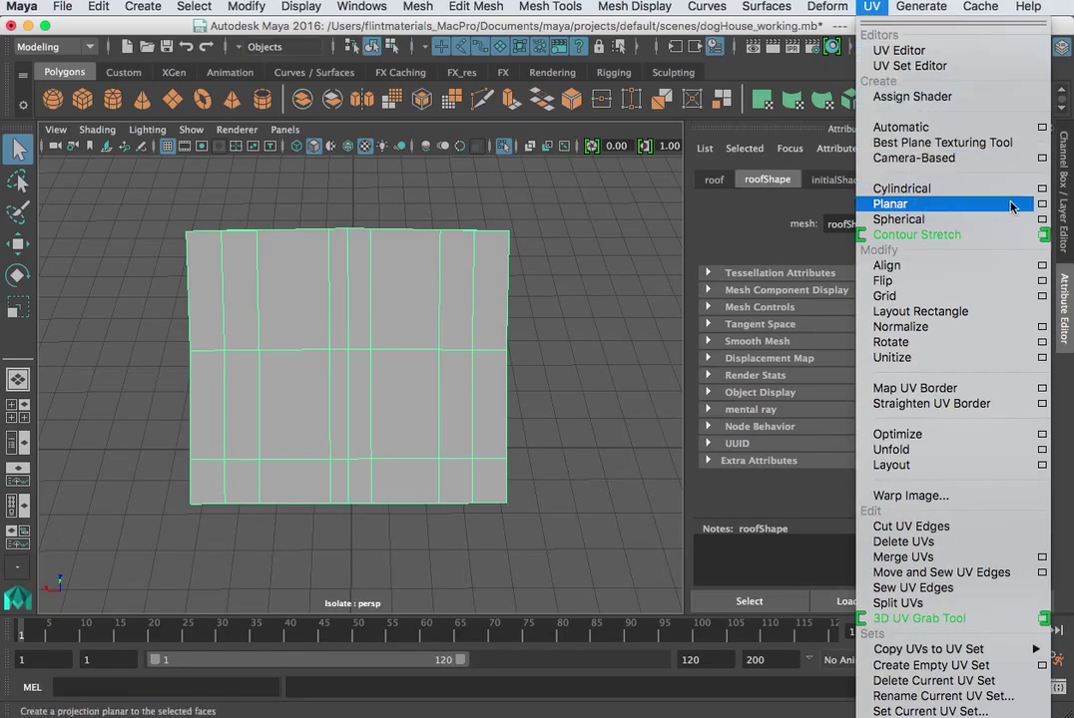
pyautogui.click(1042, 203)
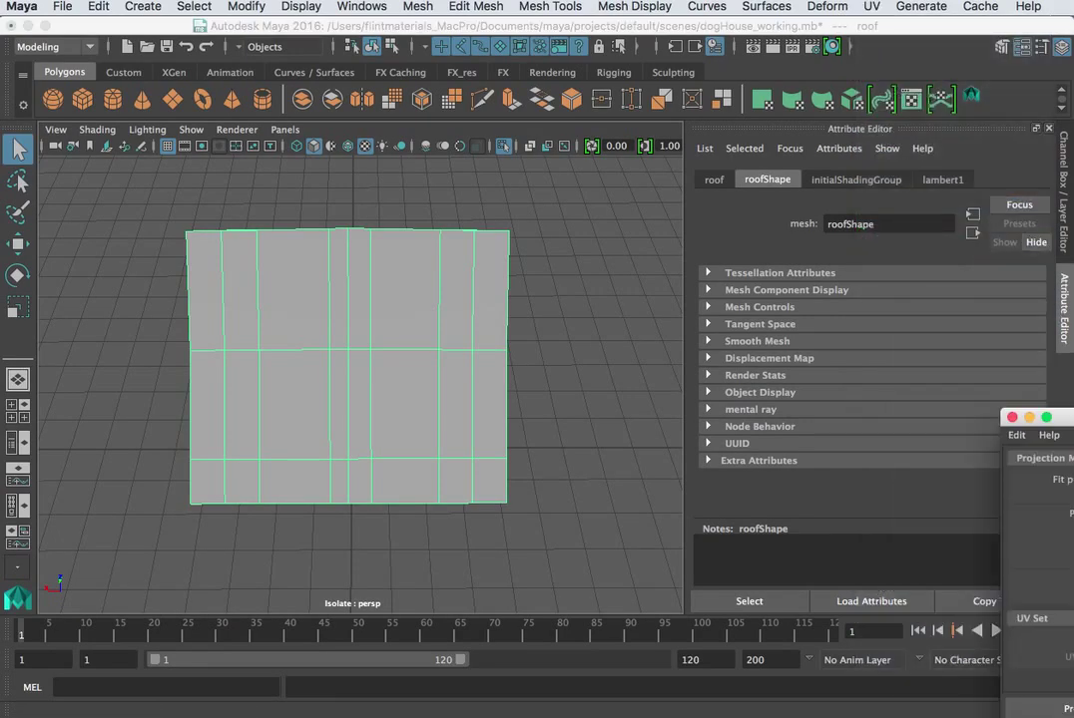
pyautogui.moveTo(1057, 427); pyautogui.dragTo(679, 170)
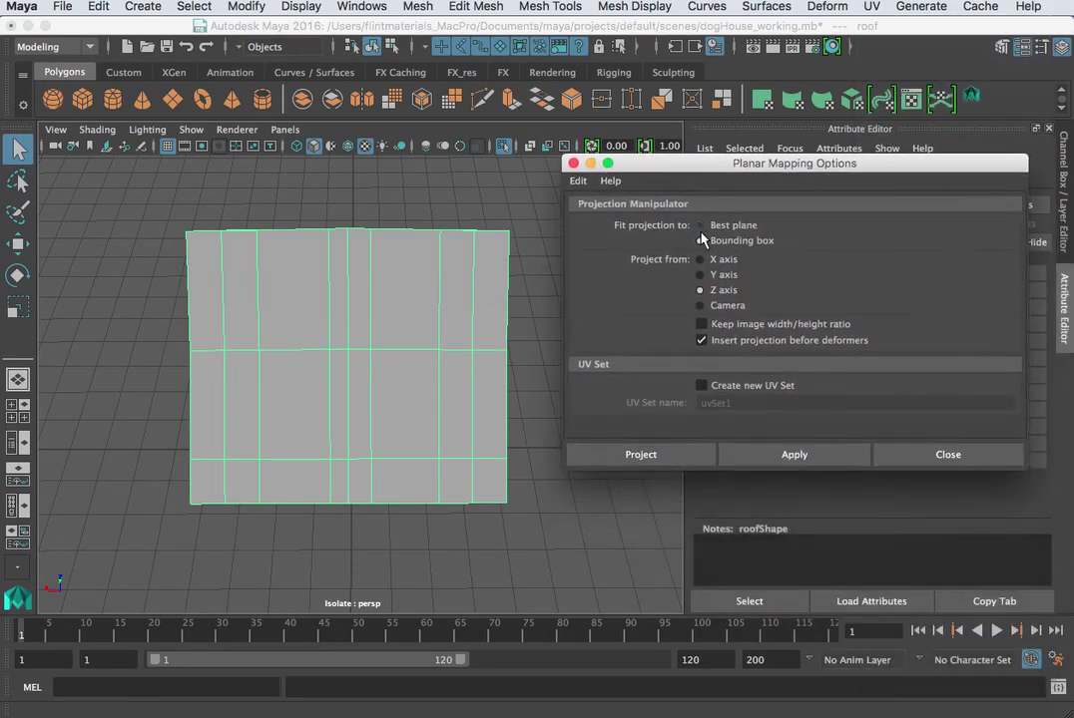
pyautogui.click(700, 306)
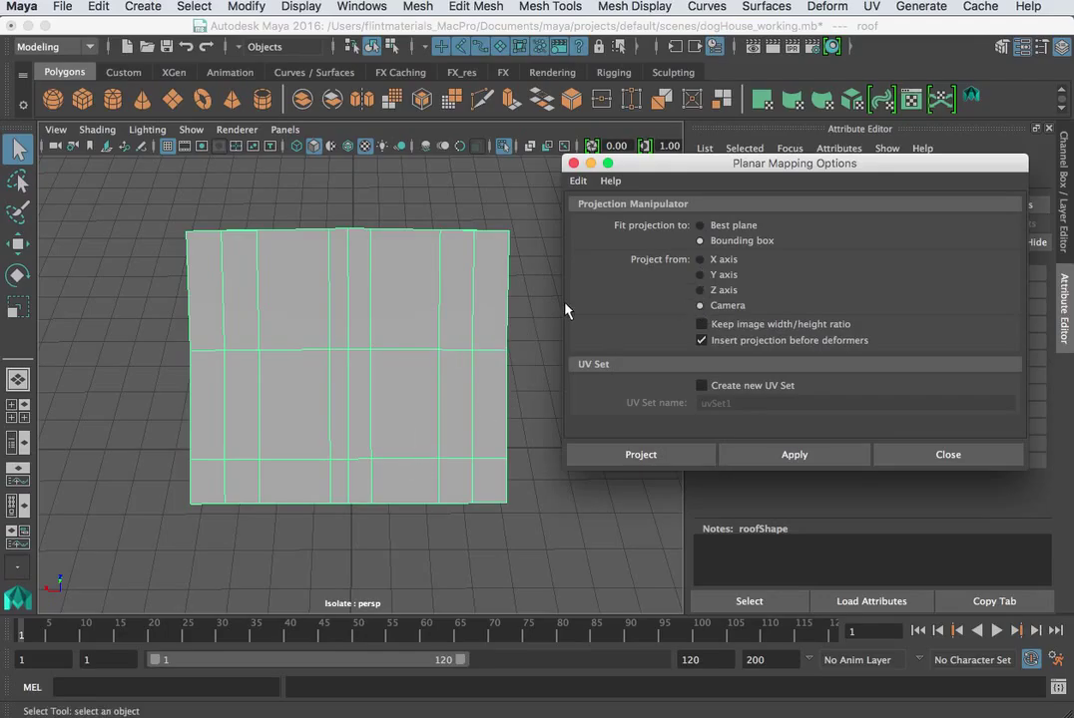
pyautogui.moveTo(707, 167); pyautogui.dragTo(963, 189)
# Step: Select all outer faces of one roof slope and apply the planar projection from a view facing that slope
pyautogui.keyDown('alt'); pyautogui.moveTo(386, 417); pyautogui.dragTo(514, 278); pyautogui.keyUp('alt')
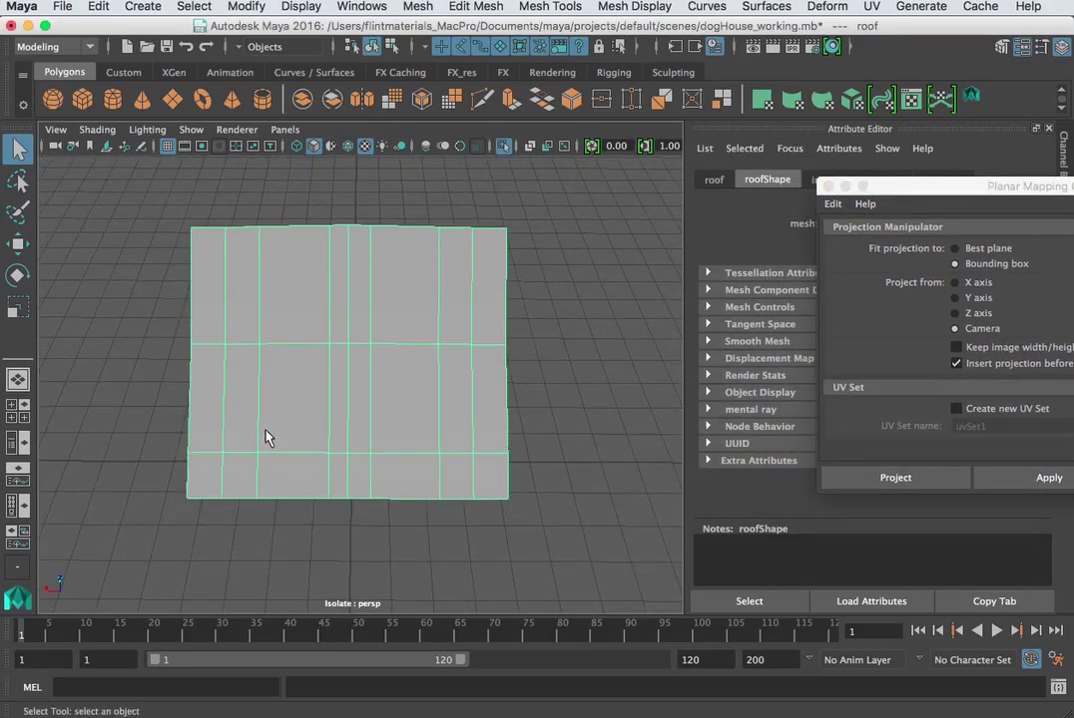
pyautogui.keyDown('alt'); pyautogui.moveTo(269, 436); pyautogui.dragTo(304, 419); pyautogui.keyUp('alt')
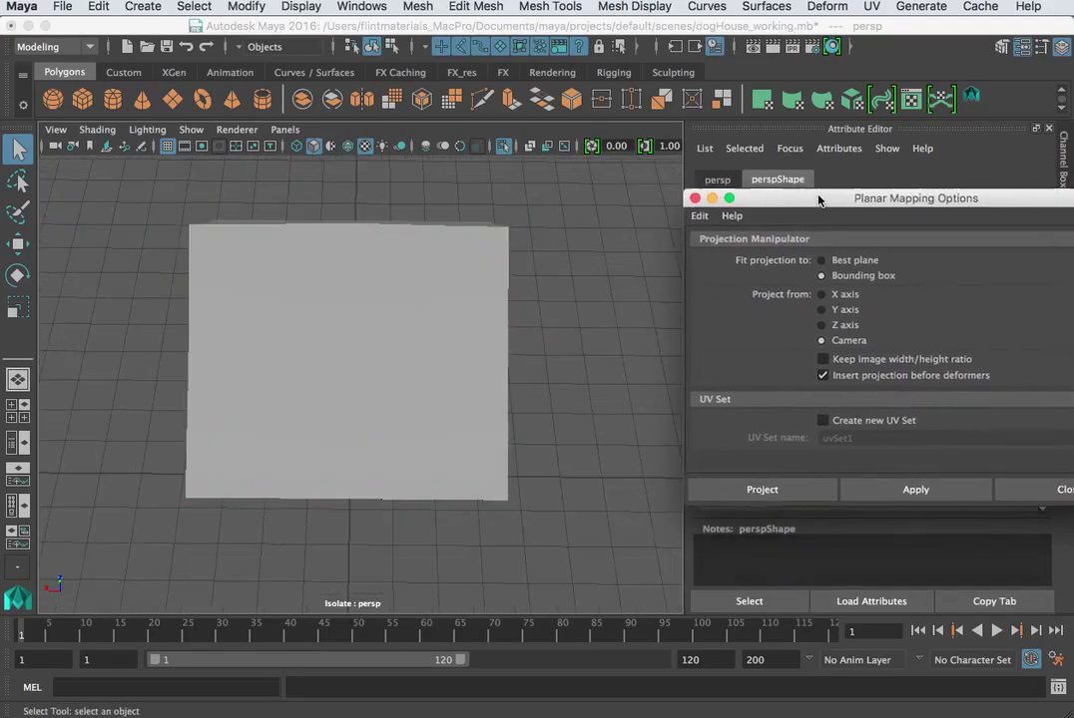
pyautogui.moveTo(819, 198); pyautogui.dragTo(810, 193)
pyautogui.click(432, 348)
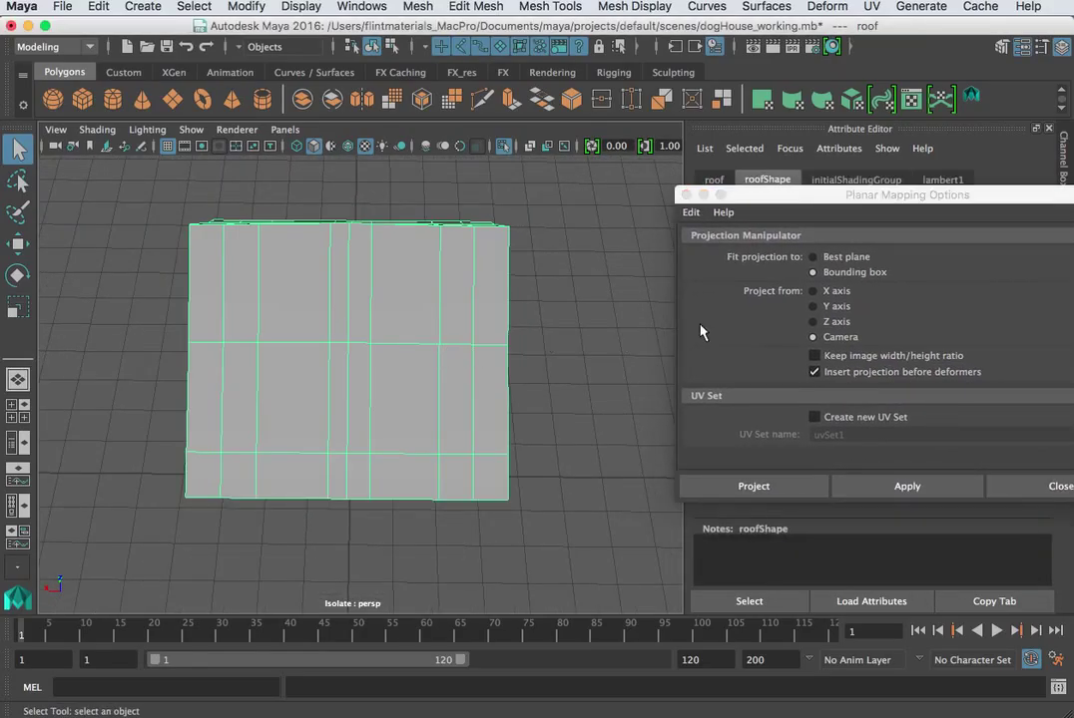
pyautogui.moveTo(262, 299); pyautogui.dragTo(270, 346, button='right')
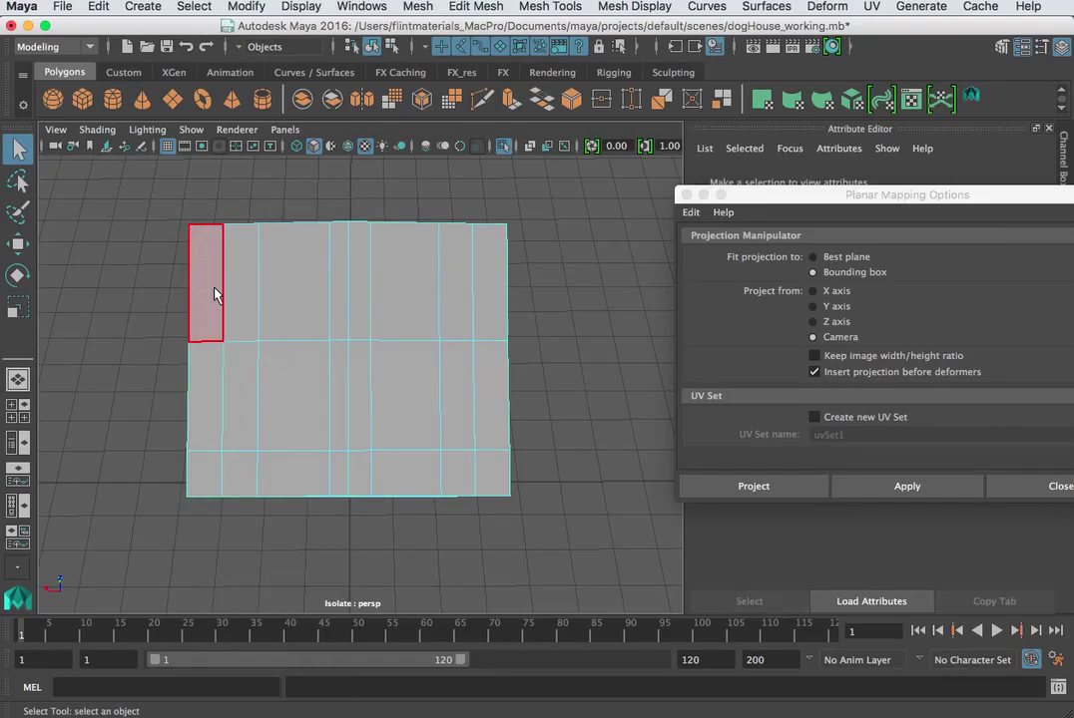
pyautogui.moveTo(214, 295); pyautogui.dragTo(219, 339, button='right')
pyautogui.moveTo(217, 301)
pyautogui.mouseDown()
pyautogui.moveTo(225, 421)
pyautogui.moveTo(270, 470)
pyautogui.mouseUp()
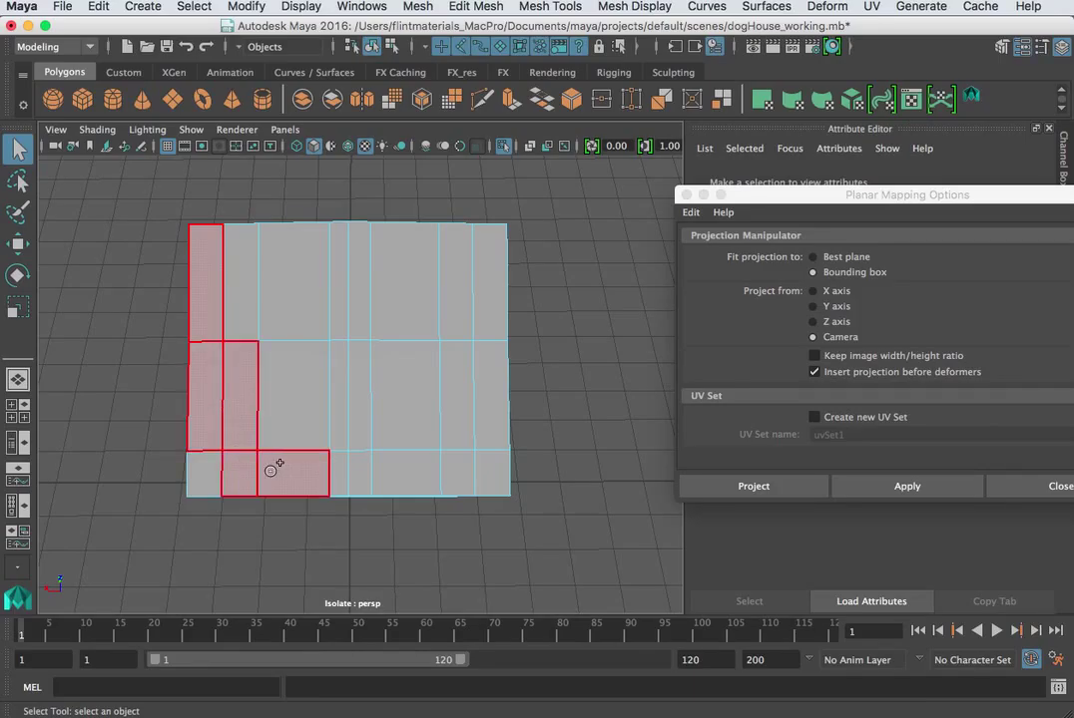
pyautogui.moveTo(348, 473)
pyautogui.mouseDown()
pyautogui.moveTo(489, 439)
pyautogui.moveTo(448, 302)
pyautogui.moveTo(274, 371)
pyautogui.moveTo(489, 399)
pyautogui.mouseUp()
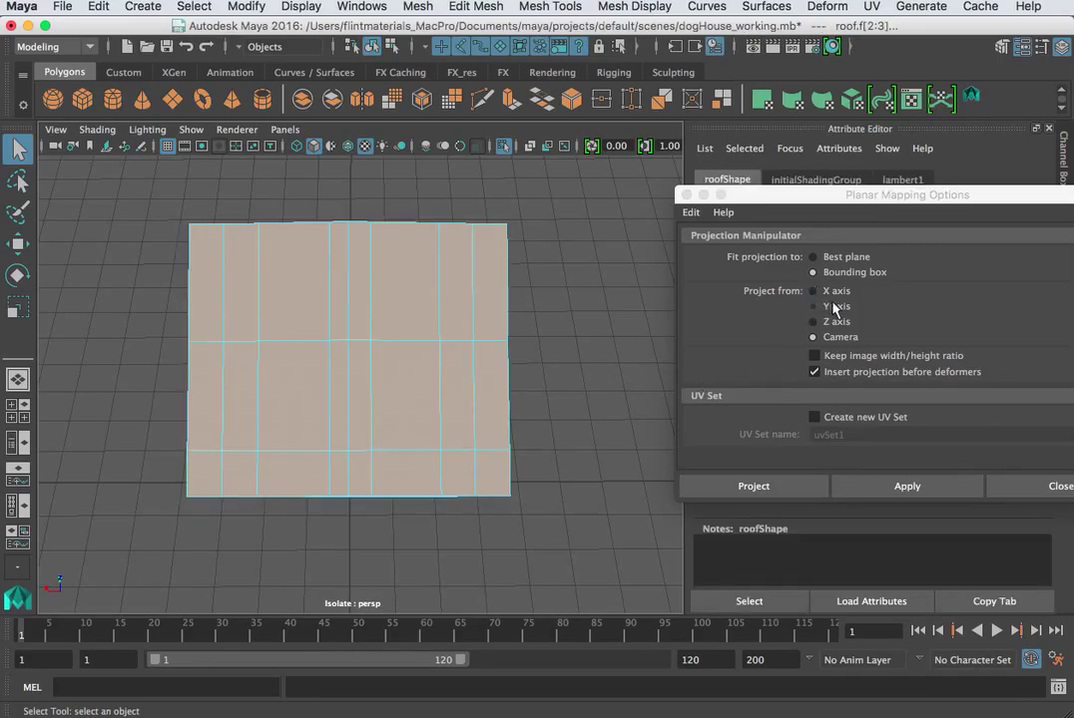
pyautogui.click(716, 489)
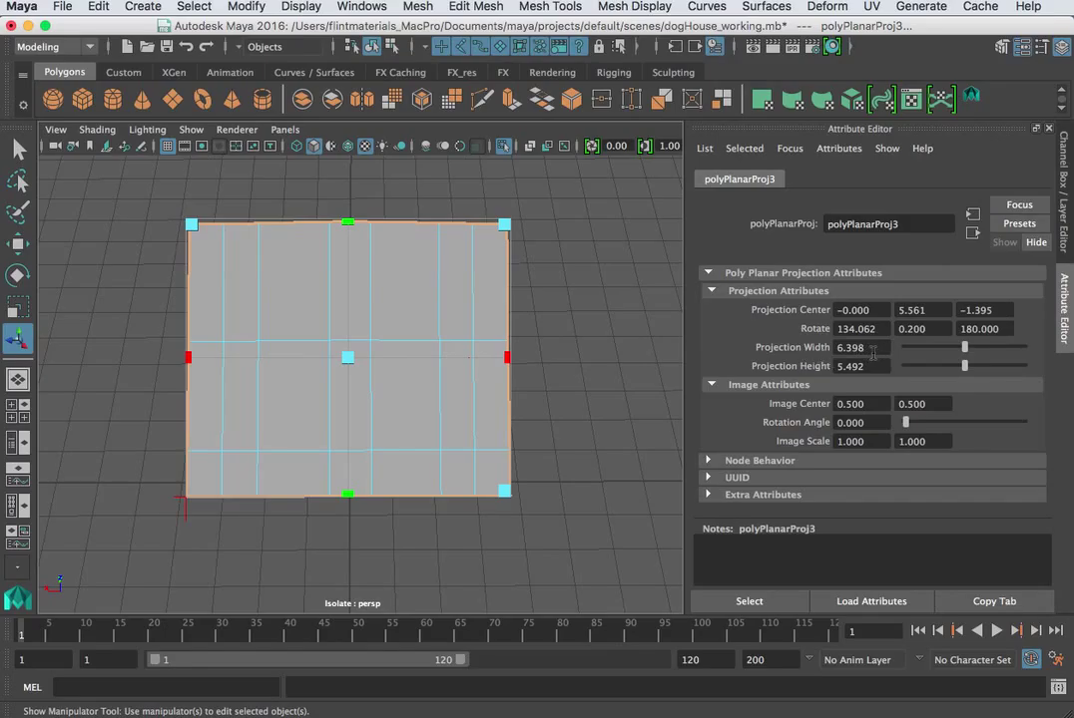
# Step: Set the first slope's planar projection width and height to 7, and deselect it
pyautogui.write('7')
pyautogui.press('Tab')
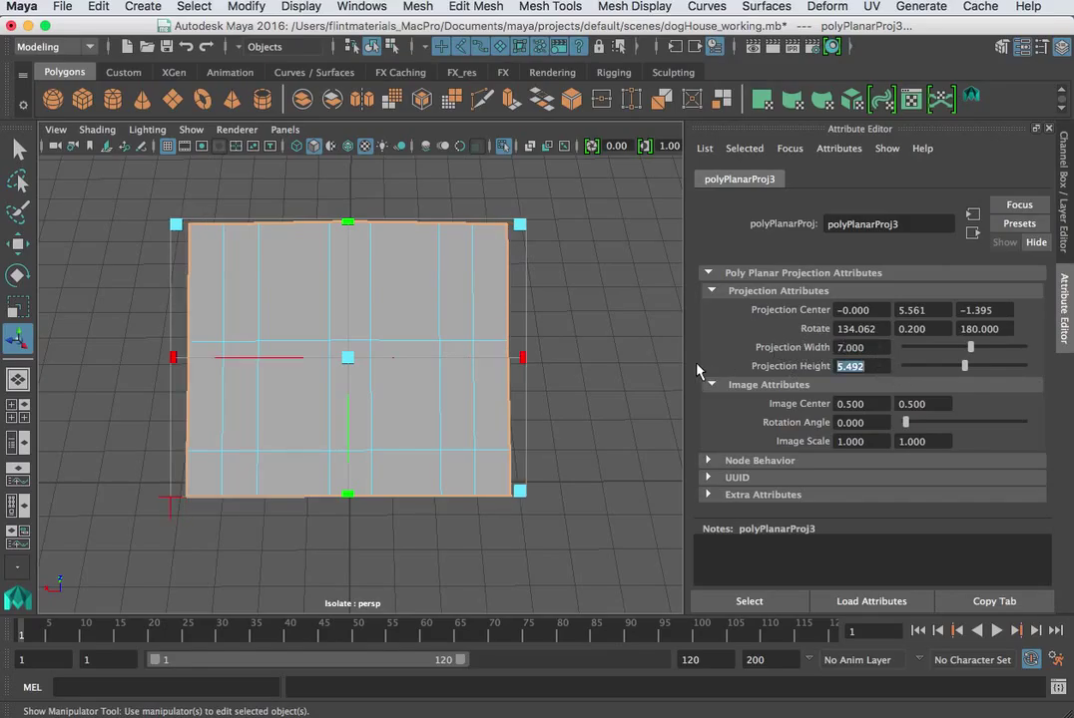
pyautogui.write('7')
pyautogui.press('Return')
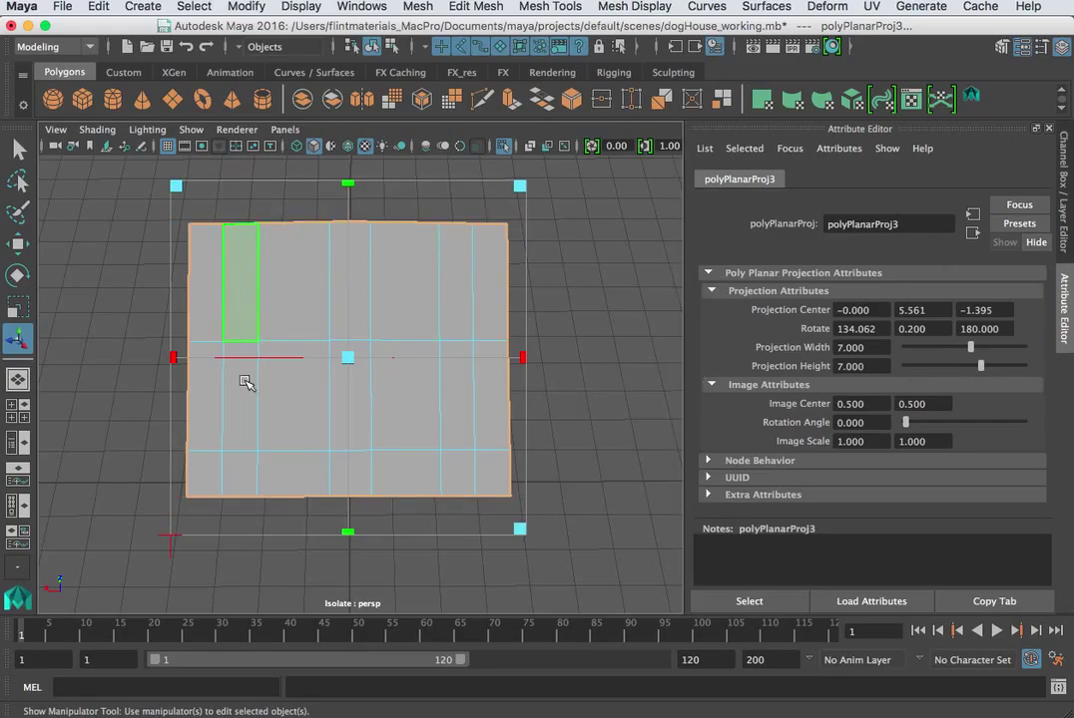
pyautogui.click(623, 442)
# Step: Select all outer faces of the opposite roof slope and repeat the camera-based planar projection on them
pyautogui.keyDown('alt'); pyautogui.moveTo(288, 436); pyautogui.dragTo(555, 391); pyautogui.keyUp('alt')
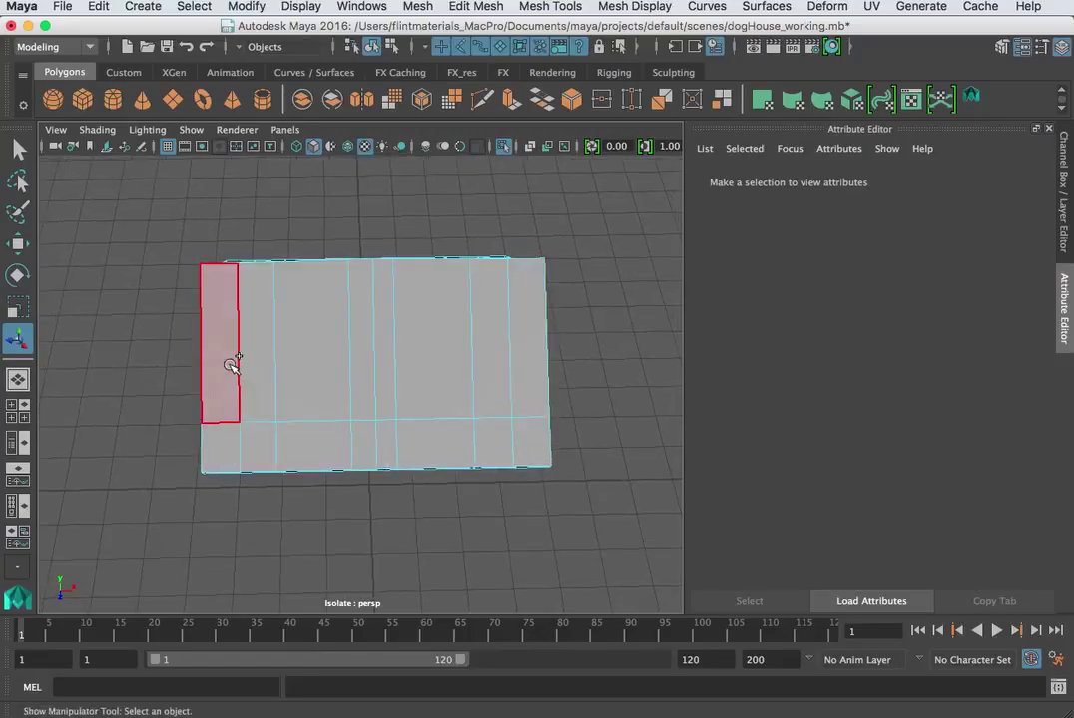
pyautogui.moveTo(232, 365)
pyautogui.mouseDown()
pyautogui.moveTo(234, 443)
pyautogui.moveTo(503, 443)
pyautogui.moveTo(532, 362)
pyautogui.moveTo(268, 365)
pyautogui.mouseUp()
pyautogui.keyDown('alt'); pyautogui.moveTo(510, 479); pyautogui.dragTo(509, 478); pyautogui.keyUp('alt')
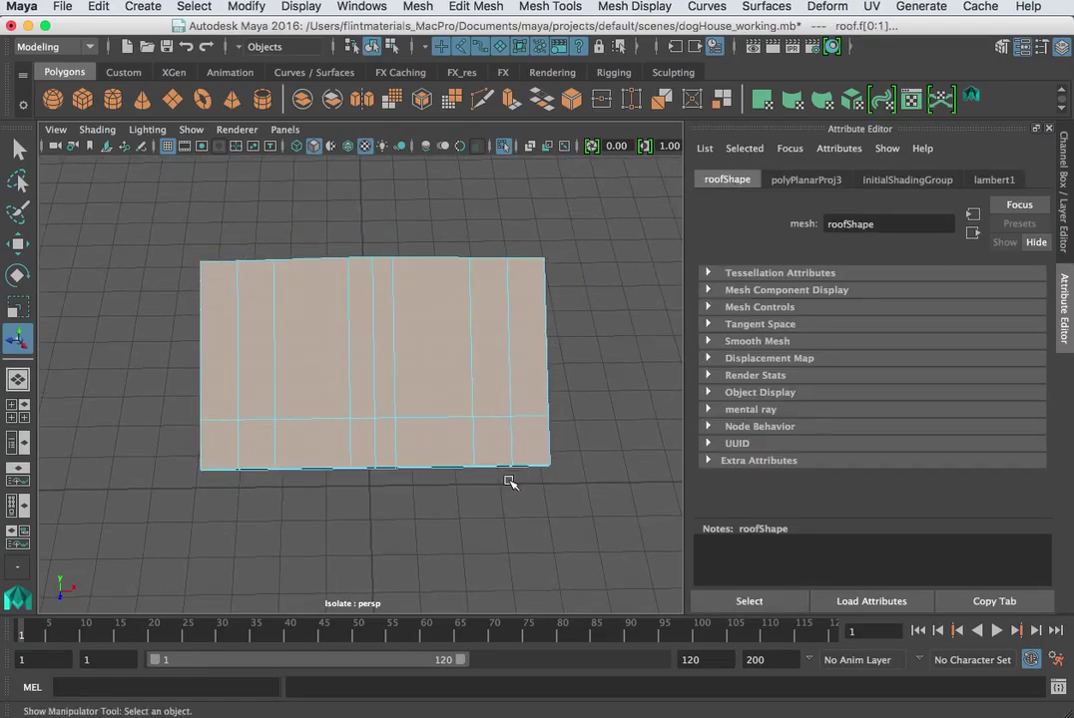
pyautogui.press('g')
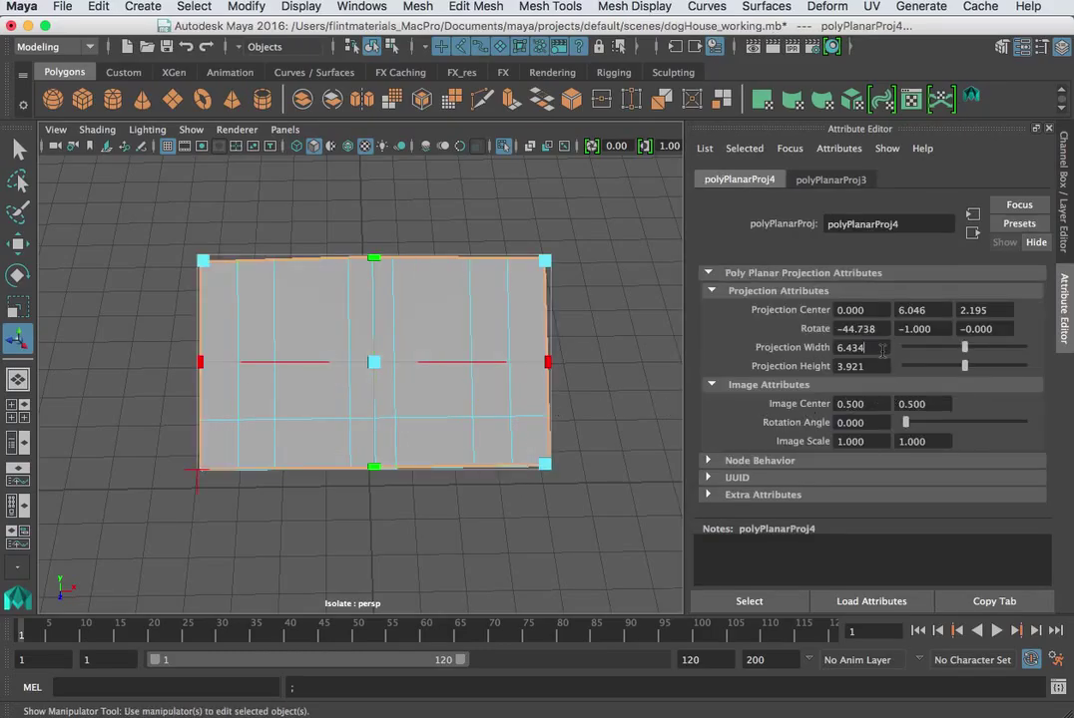
# Step: Set the second slope's planar projection width and height to 7
pyautogui.write('7')
pyautogui.press('Tab')
pyautogui.write('7')
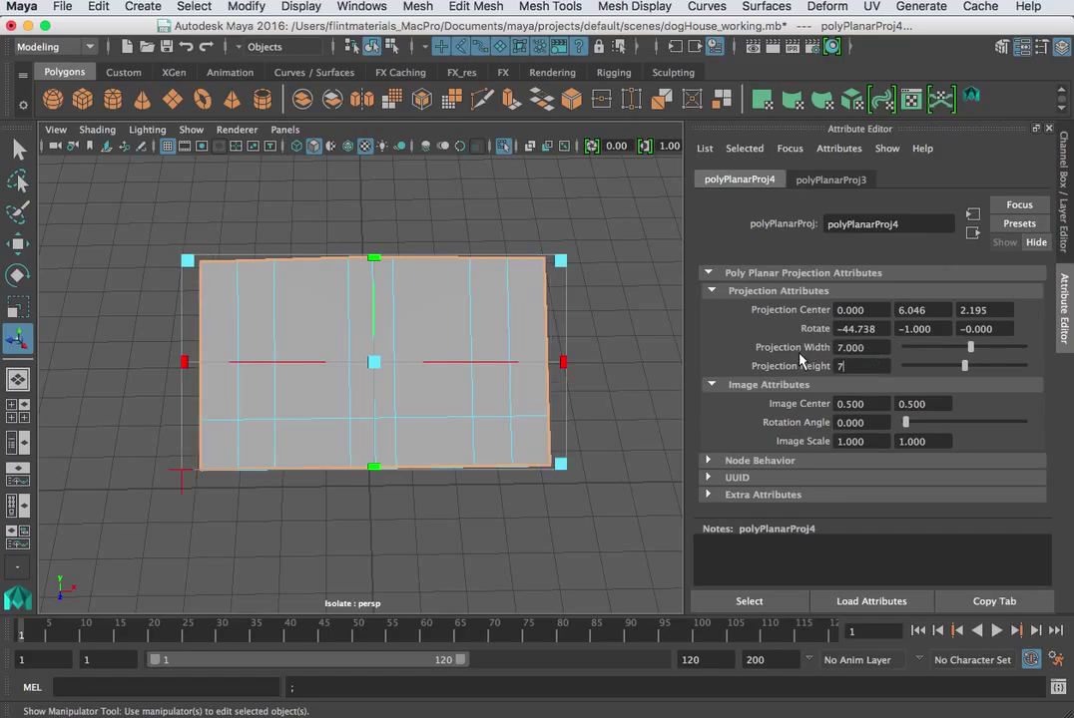
pyautogui.press('Return')
# Step: Open the UV Editor and show the roof's full UV layout
pyautogui.keyDown('alt'); pyautogui.moveTo(542, 501); pyautogui.dragTo(573, 376); pyautogui.keyUp('alt')
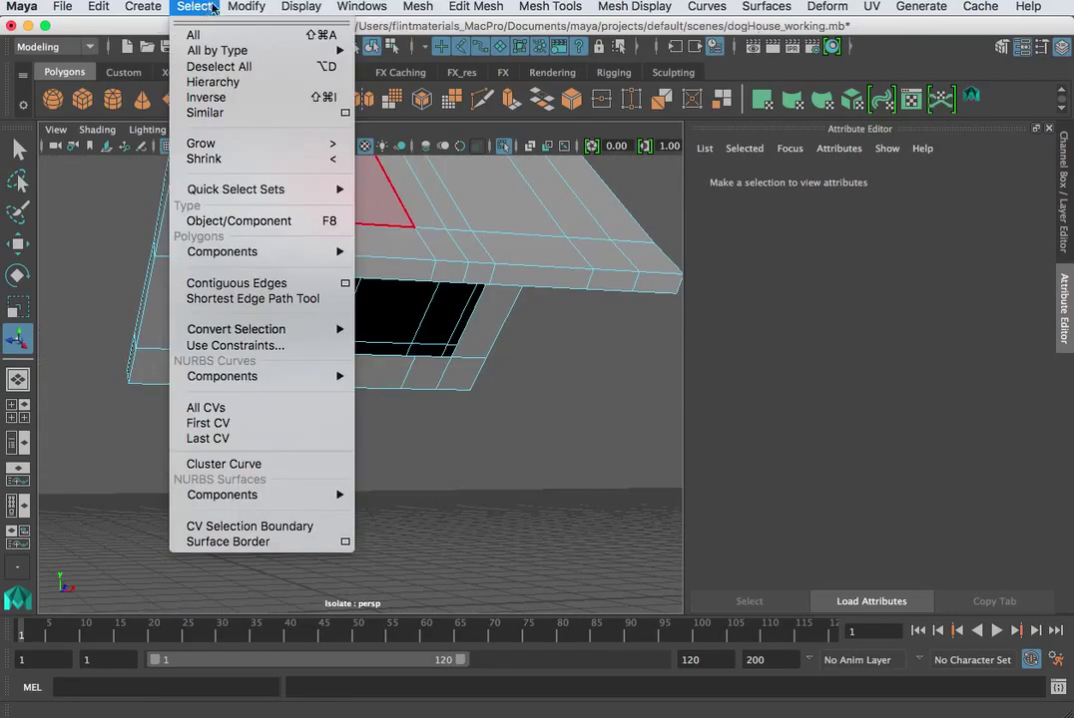
pyautogui.moveTo(239, 7)
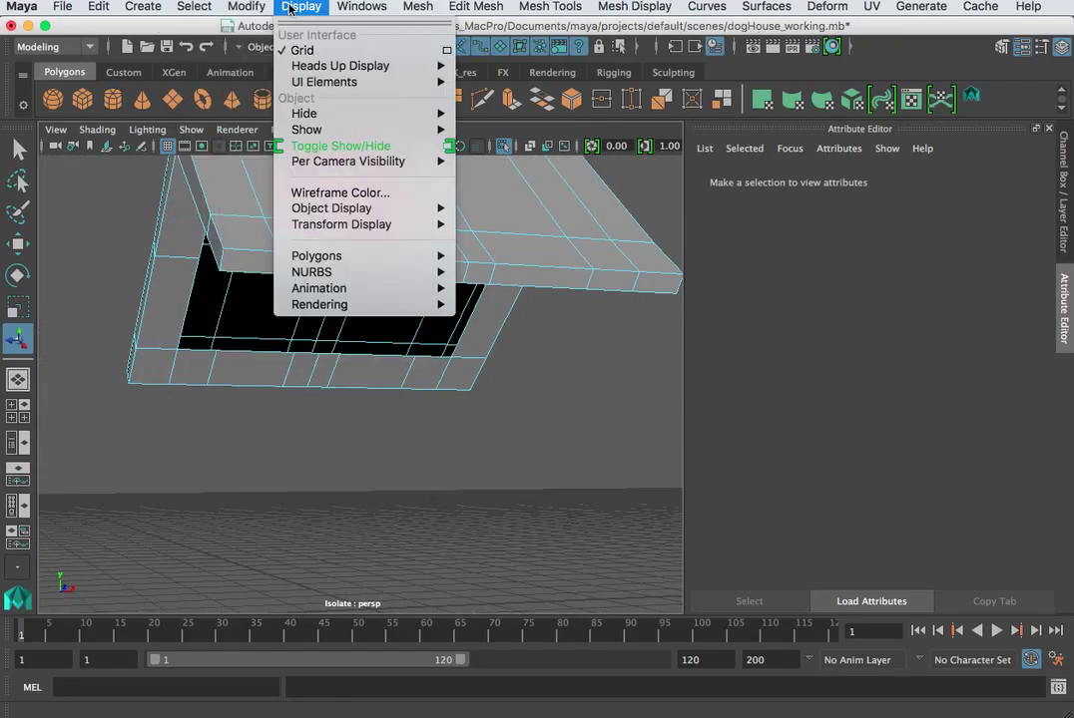
pyautogui.moveTo(340, 6)
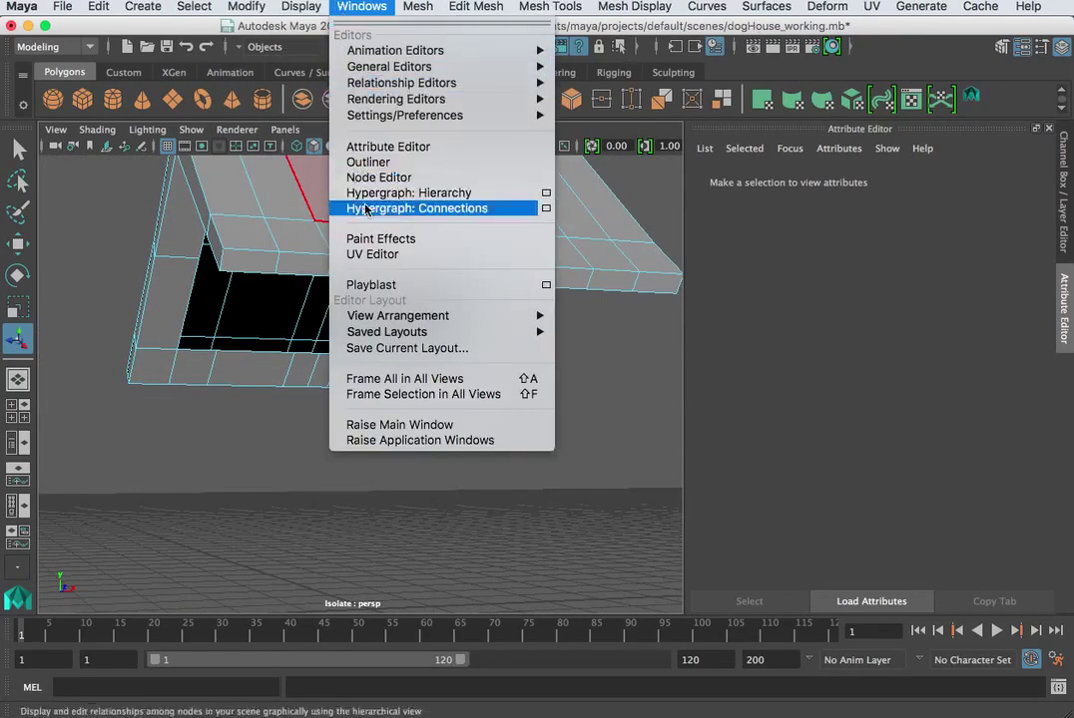
pyautogui.click(371, 256)
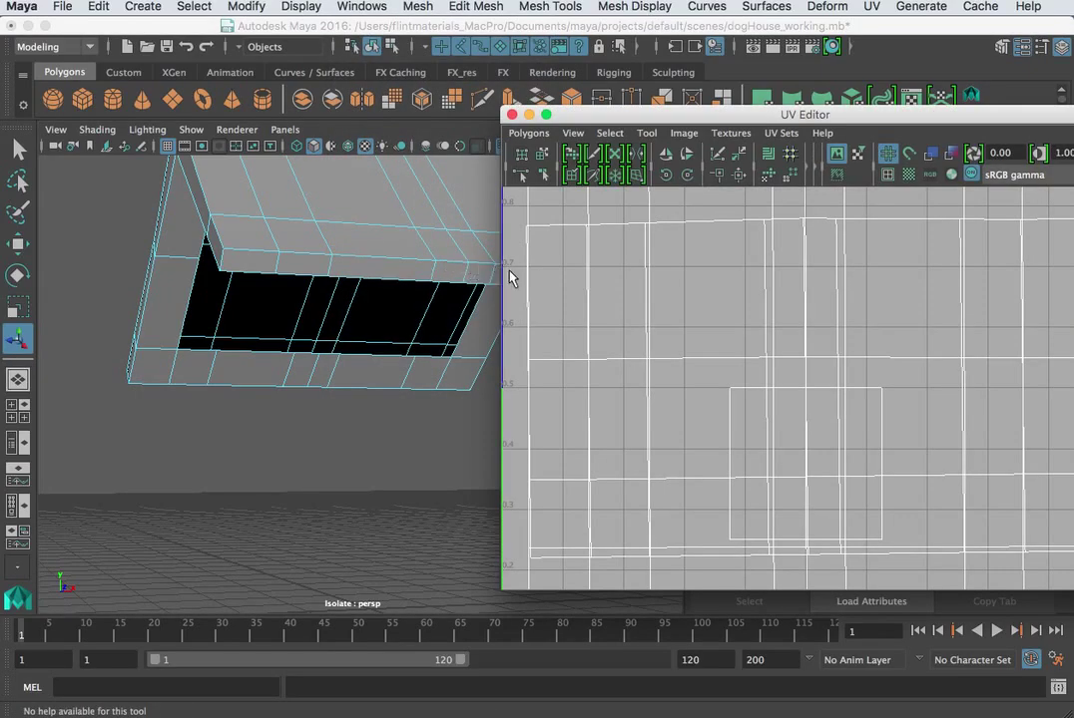
pyautogui.moveTo(759, 120); pyautogui.dragTo(548, 88)
pyautogui.scroll(-6, 693, 294)
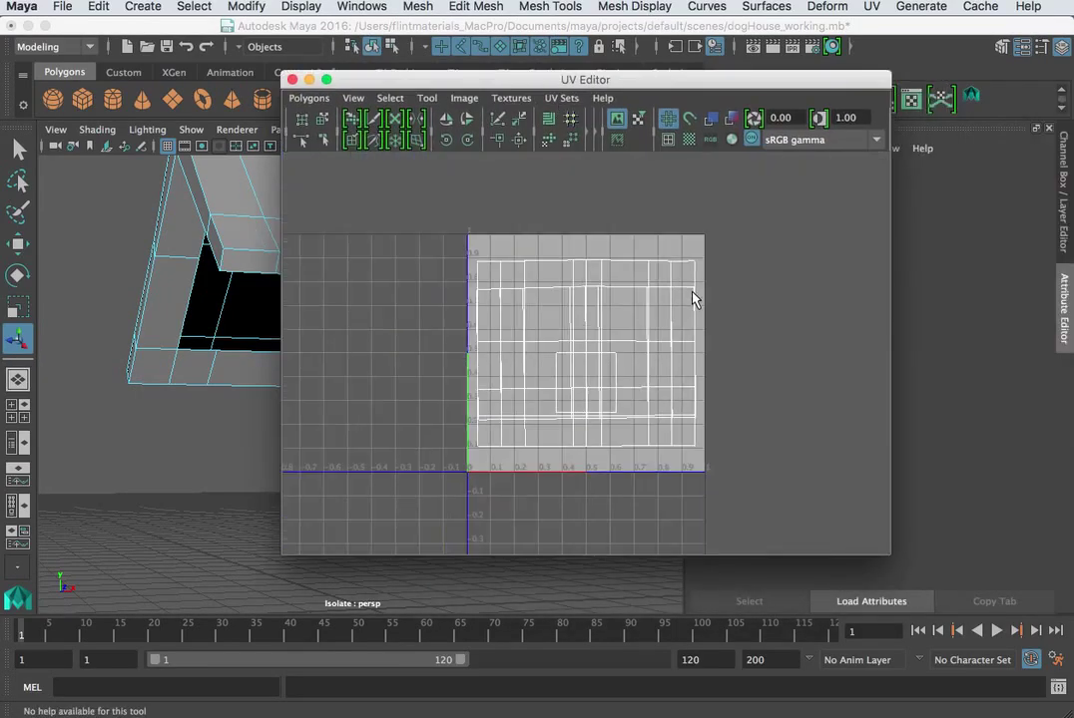
# Step: Move the two roof slope UV shells out of the 0–1 texture square, placing one below the other to its left
pyautogui.click(324, 119)
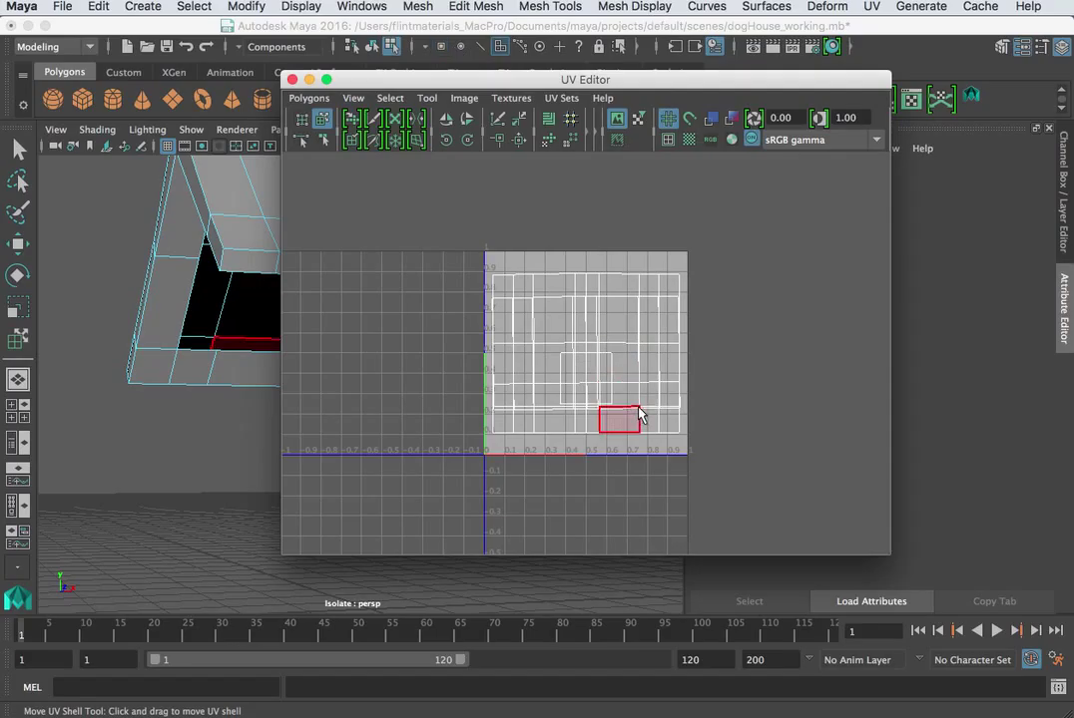
pyautogui.click(592, 358)
pyautogui.moveTo(587, 358); pyautogui.dragTo(375, 339)
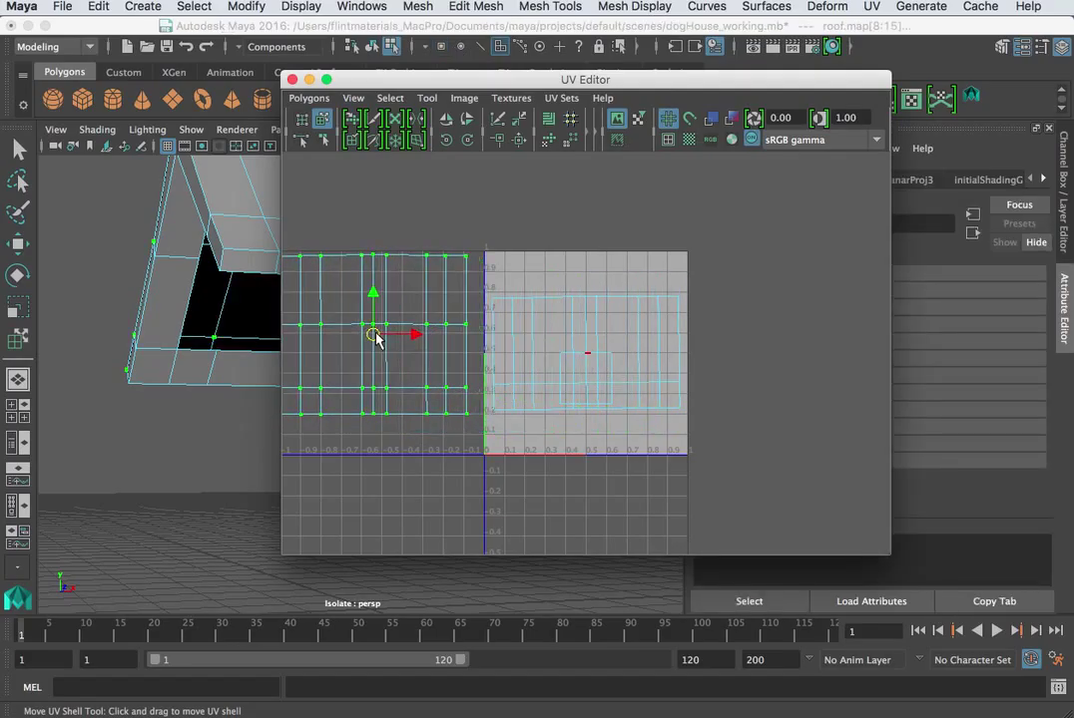
pyautogui.scroll(-2, 537, 396)
pyautogui.click(597, 349)
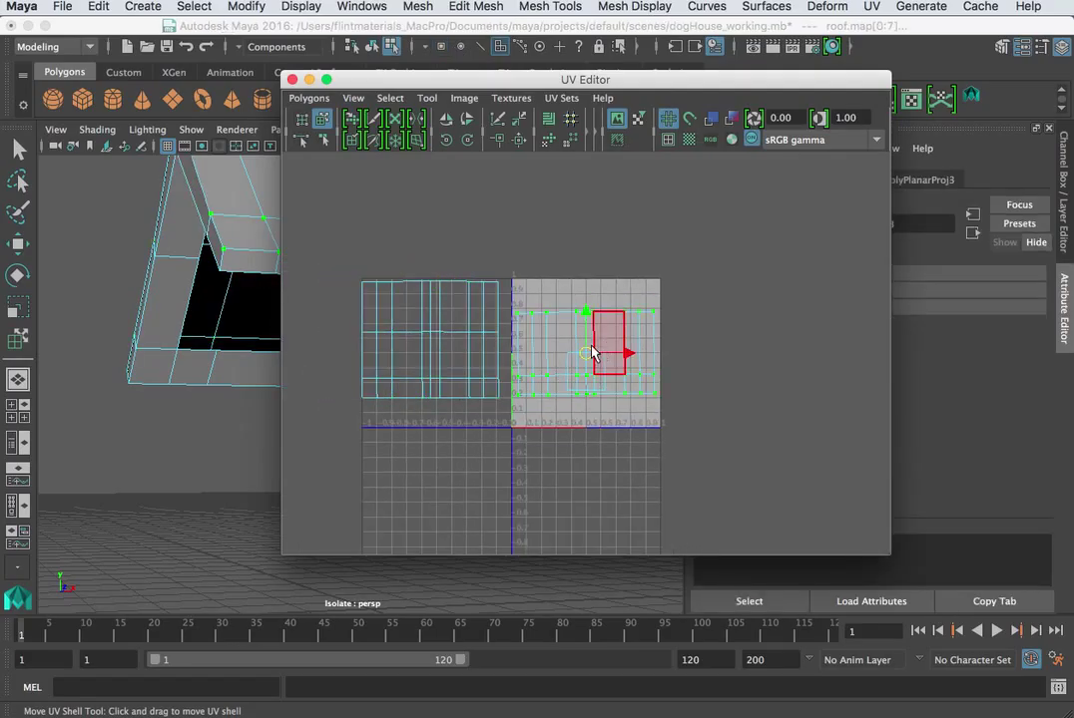
pyautogui.moveTo(597, 349); pyautogui.dragTo(431, 469)
pyautogui.scroll(2, 607, 380)
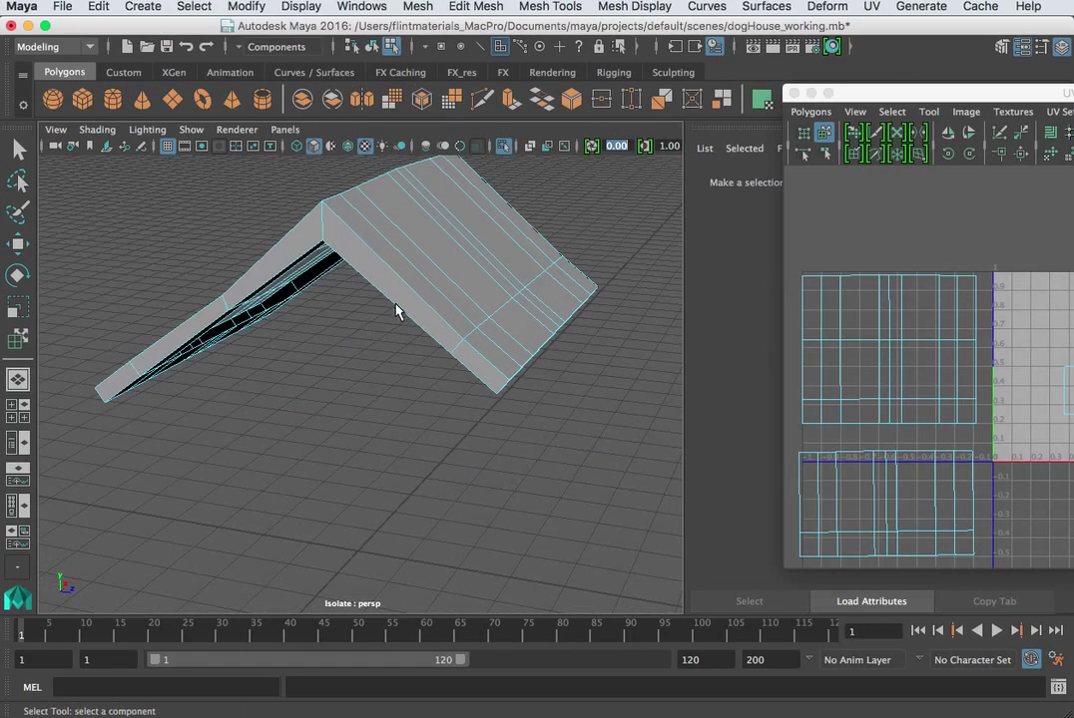
# Step: Select the roof's thin front gable faces on both slopes and add the narrow face strip along one eave
pyautogui.click(432, 328)
pyautogui.moveTo(432, 327); pyautogui.dragTo(429, 367, button='right')
pyautogui.click(420, 313)
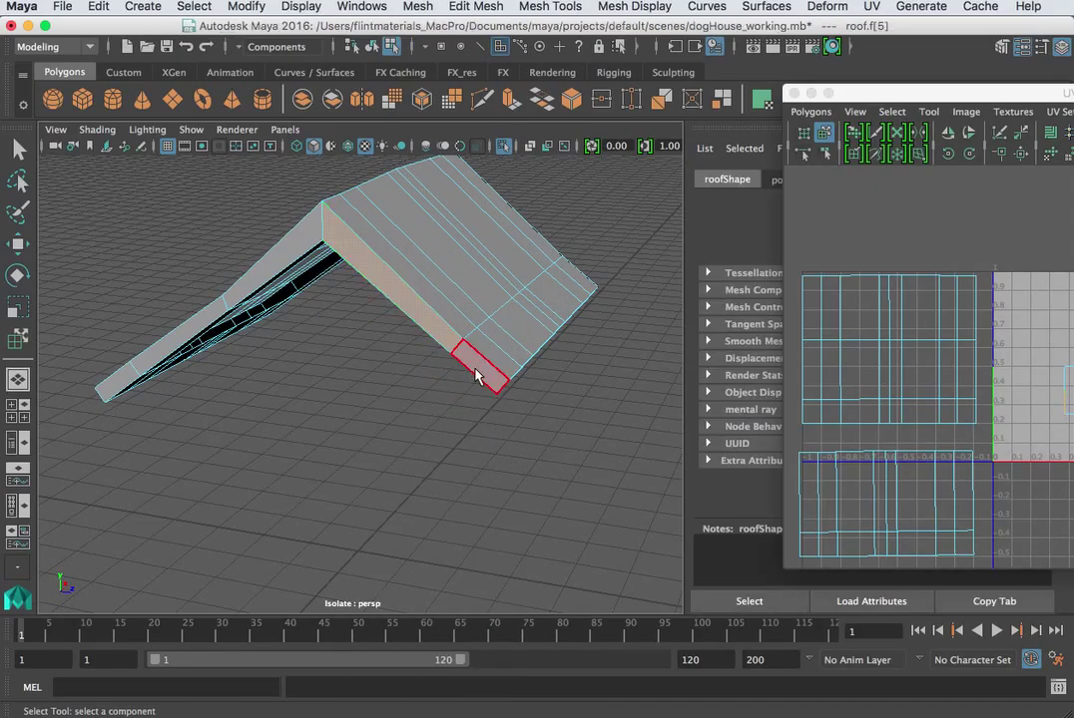
pyautogui.keyDown('shift'); pyautogui.click(269, 282); pyautogui.keyUp('shift')
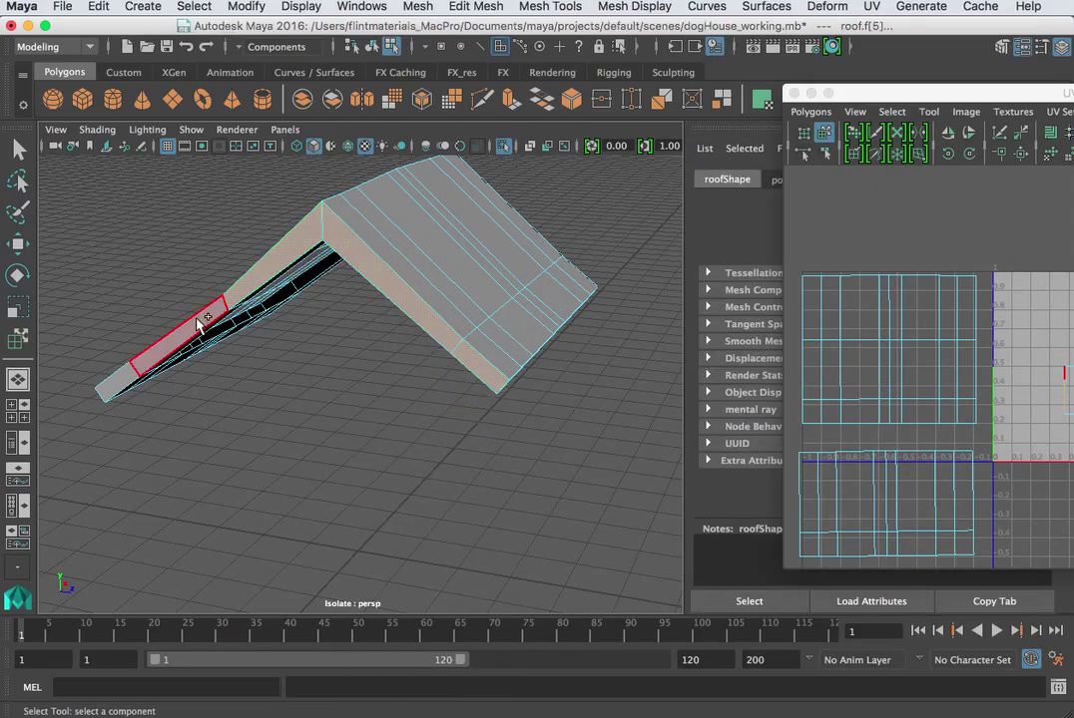
pyautogui.keyDown('alt'); pyautogui.moveTo(227, 395); pyautogui.dragTo(492, 325); pyautogui.keyUp('alt')
pyautogui.keyDown('shift'); pyautogui.moveTo(446, 290); pyautogui.dragTo(351, 292); pyautogui.keyUp('shift')
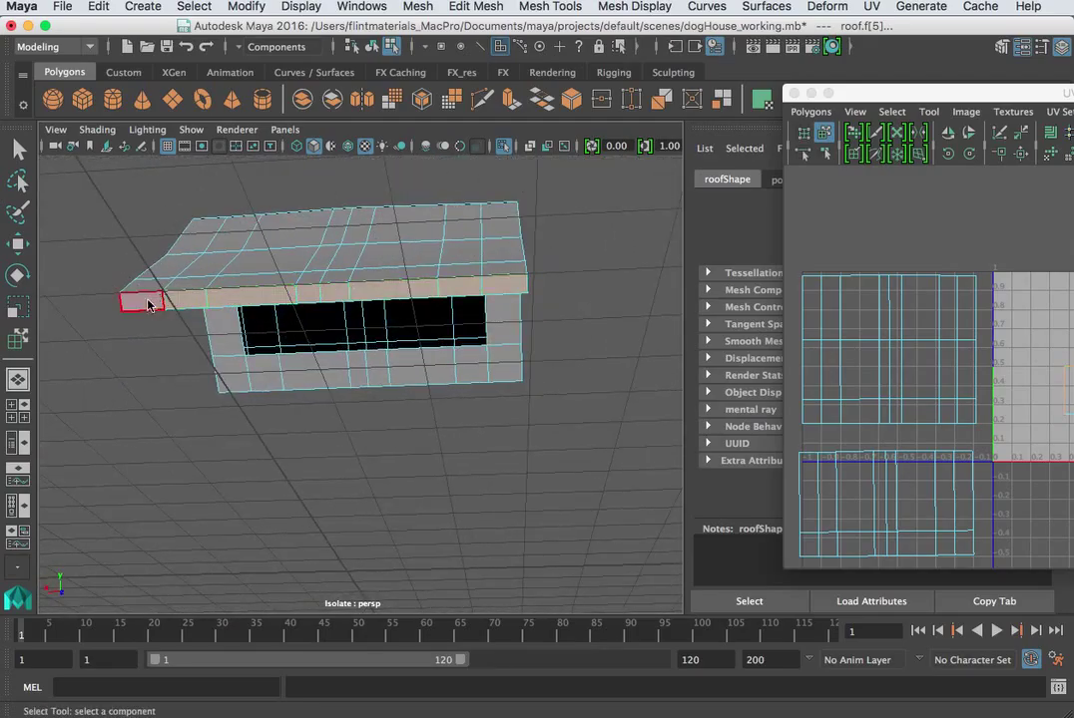
# Step: Add the thin gable faces at the roof's other end and the narrow face strip along the opposite eave to the selection
pyautogui.keyDown('alt'); pyautogui.moveTo(151, 304); pyautogui.dragTo(318, 415); pyautogui.keyUp('alt')
pyautogui.keyDown('shift'); pyautogui.click(537, 403); pyautogui.keyUp('shift')
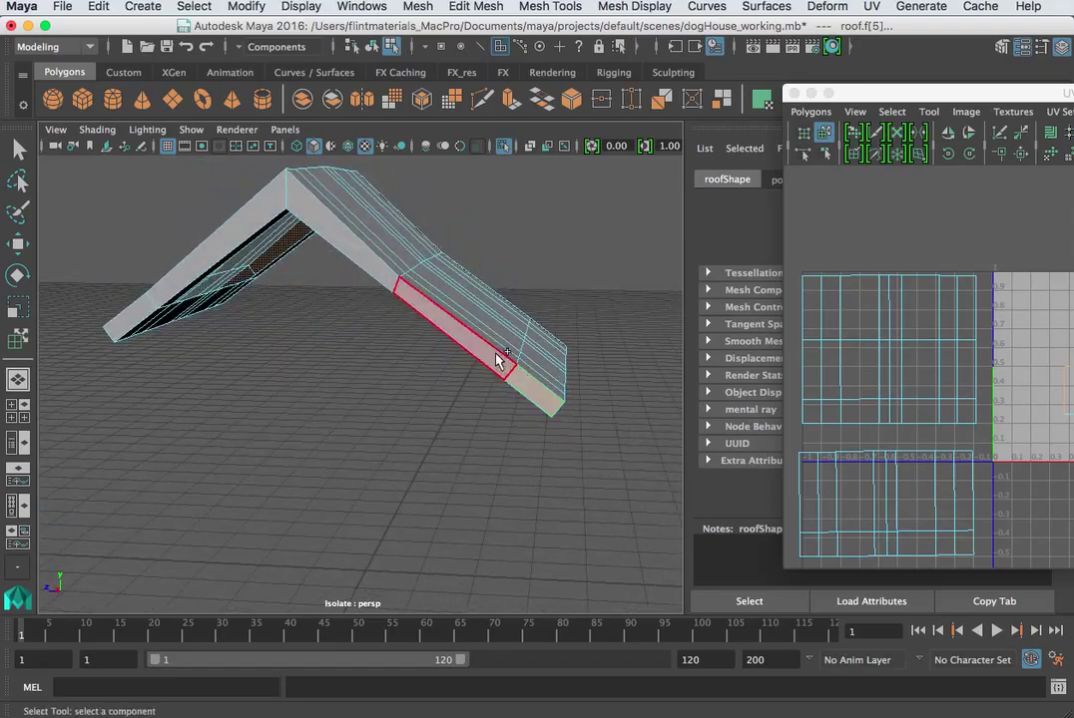
pyautogui.keyDown('shift'); pyautogui.click(493, 356); pyautogui.keyUp('shift')
pyautogui.moveTo(396, 278)
pyautogui.mouseDown()
pyautogui.moveTo(299, 232)
pyautogui.moveTo(258, 239)
pyautogui.moveTo(137, 306)
pyautogui.moveTo(128, 324)
pyautogui.mouseUp()
pyautogui.keyDown('alt'); pyautogui.moveTo(147, 392); pyautogui.dragTo(408, 293); pyautogui.keyUp('alt')
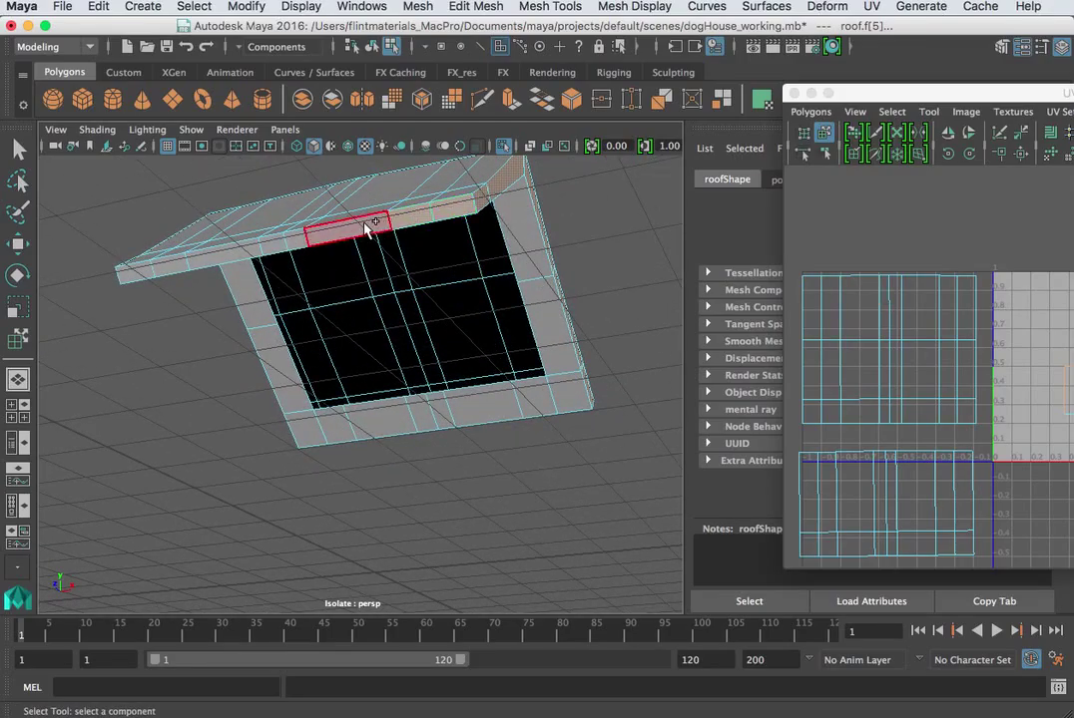
pyautogui.keyDown('shift'); pyautogui.click(297, 242); pyautogui.keyUp('shift')
pyautogui.moveTo(275, 246)
pyautogui.keyDown('shift'); pyautogui.mouseDown()
pyautogui.moveTo(119, 270)
pyautogui.moveTo(462, 337)
pyautogui.moveTo(447, 273)
pyautogui.moveTo(270, 270)
pyautogui.mouseUp(); pyautogui.keyUp('shift')
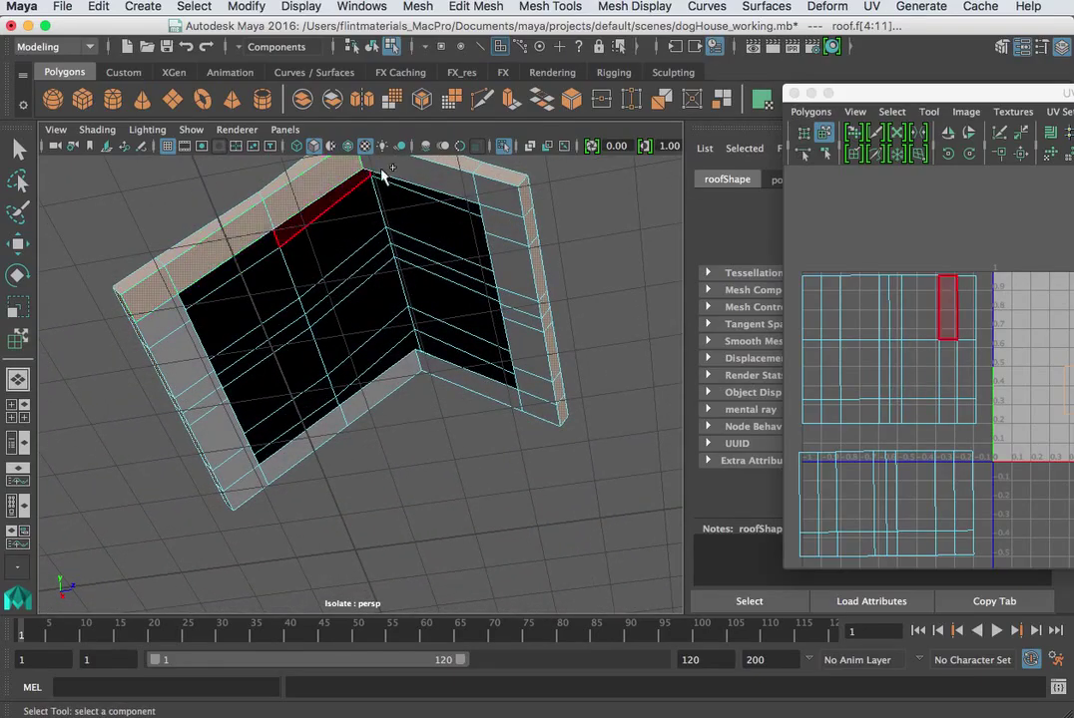
# Step: Add all the underside rim faces around the roof's opening on both slopes to the face selection
pyautogui.click(499, 206)
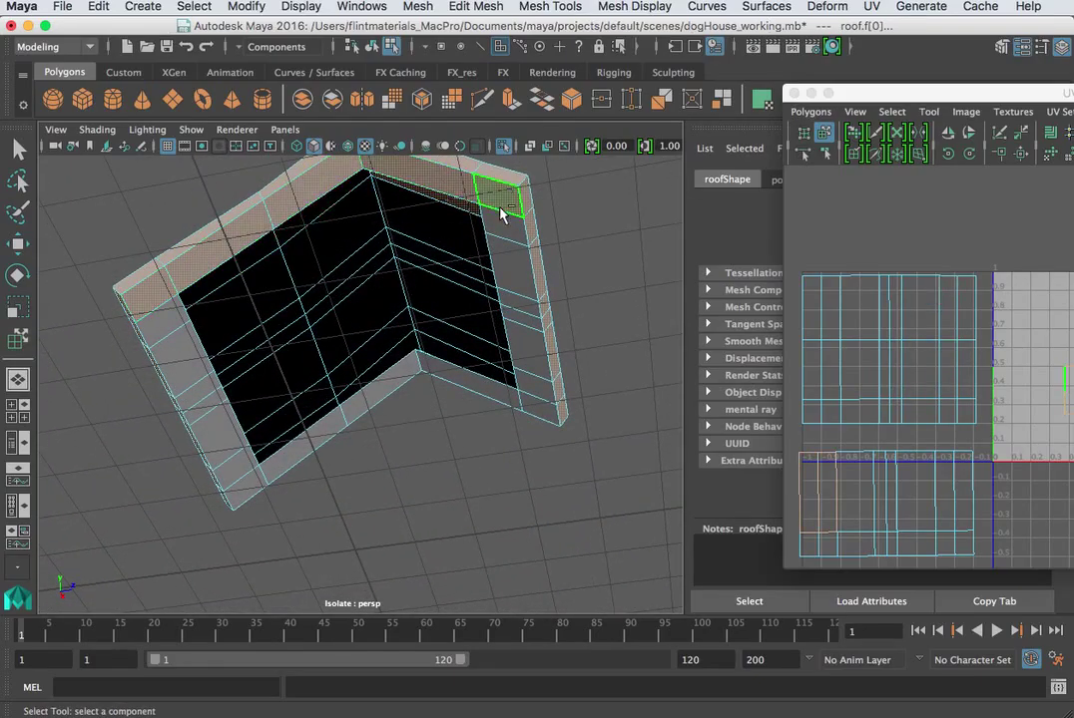
pyautogui.keyDown('shift'); pyautogui.click(522, 302); pyautogui.keyUp('shift')
pyautogui.keyDown('shift'); pyautogui.click(526, 319); pyautogui.keyUp('shift')
pyautogui.keyDown('shift'); pyautogui.click(526, 343); pyautogui.keyUp('shift')
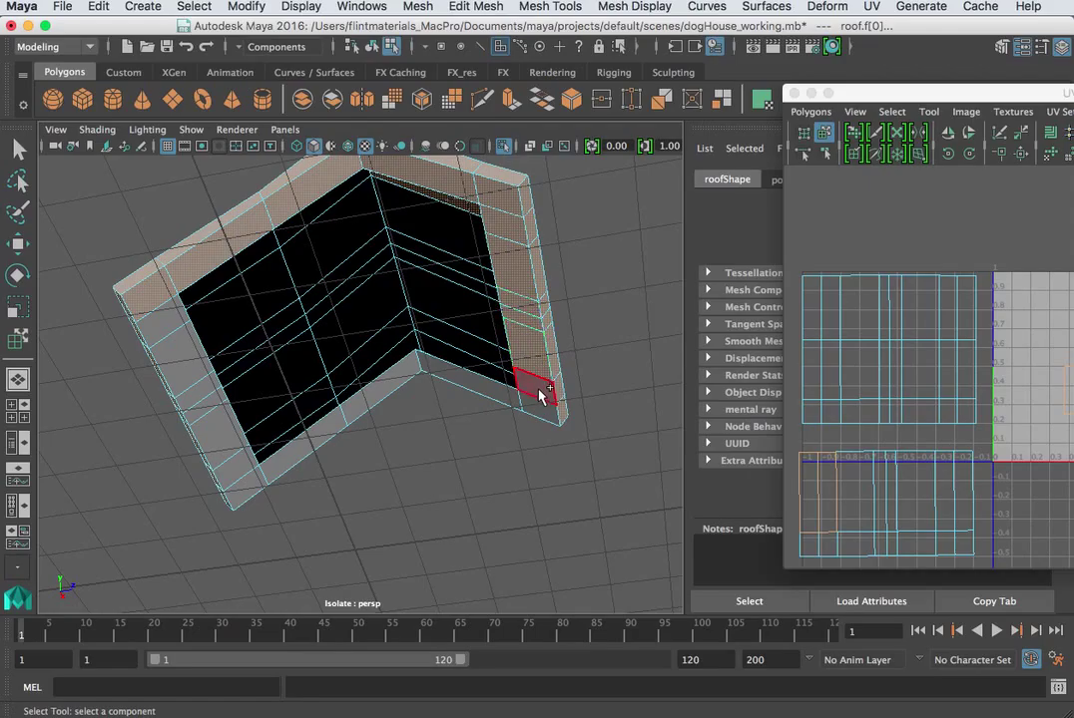
pyautogui.moveTo(540, 395)
pyautogui.keyDown('shift'); pyautogui.mouseDown()
pyautogui.moveTo(539, 416)
pyautogui.moveTo(470, 390)
pyautogui.moveTo(391, 380)
pyautogui.moveTo(345, 428)
pyautogui.moveTo(242, 491)
pyautogui.moveTo(164, 321)
pyautogui.moveTo(187, 412)
pyautogui.moveTo(257, 421)
pyautogui.moveTo(362, 381)
pyautogui.mouseUp(); pyautogui.keyUp('shift')
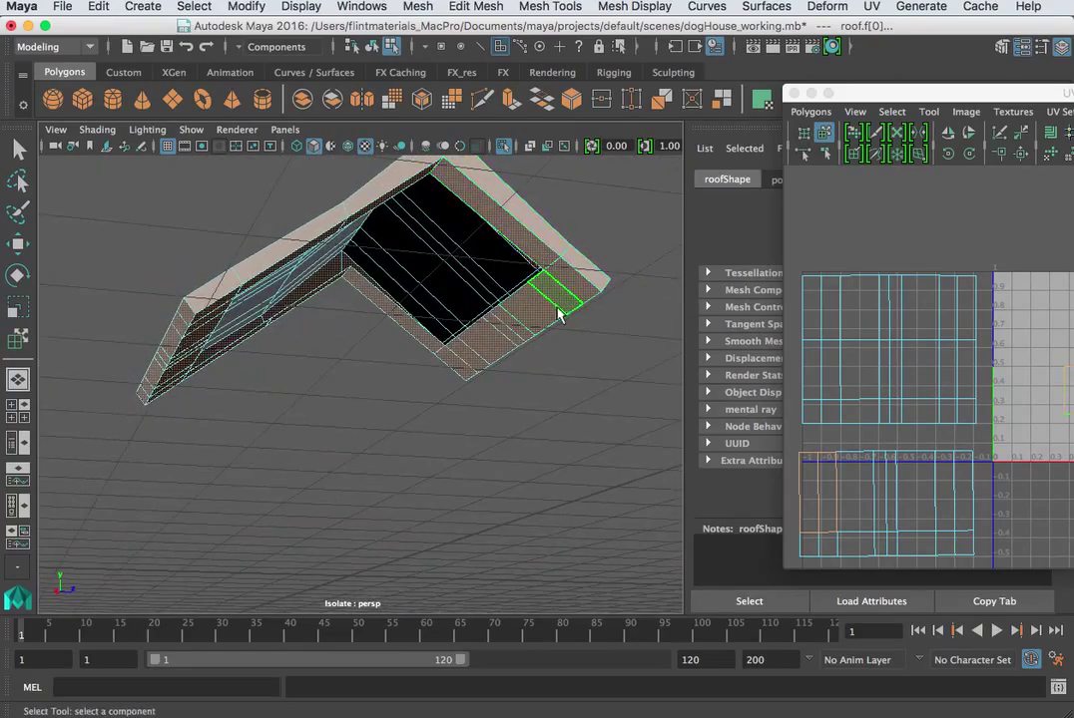
pyautogui.keyDown('alt'); pyautogui.moveTo(583, 354); pyautogui.dragTo(570, 321); pyautogui.keyUp('alt')
pyautogui.click(458, 376)
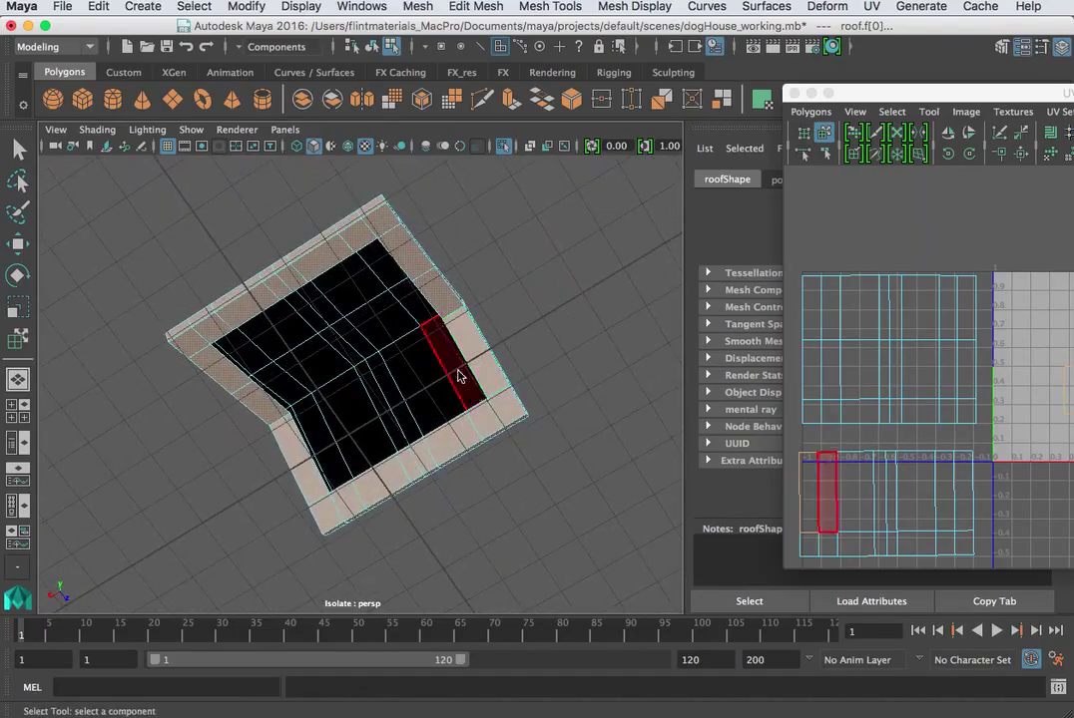
pyautogui.keyDown('alt'); pyautogui.moveTo(458, 376); pyautogui.dragTo(251, 473); pyautogui.keyUp('alt')
pyautogui.keyDown('alt'); pyautogui.moveTo(289, 397); pyautogui.dragTo(479, 433); pyautogui.keyUp('alt')
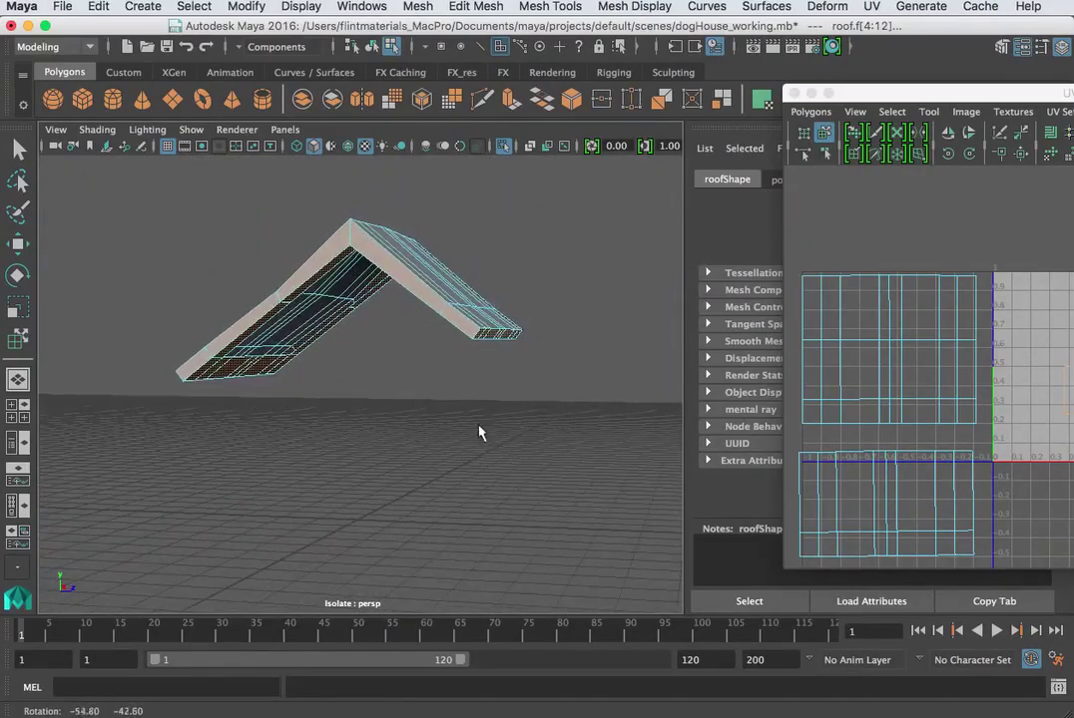
# Step: Apply automatic UV mapping to the selected edge and underside rim faces and enlarge the UV Editor to show the new shells
pyautogui.click(868, 7)
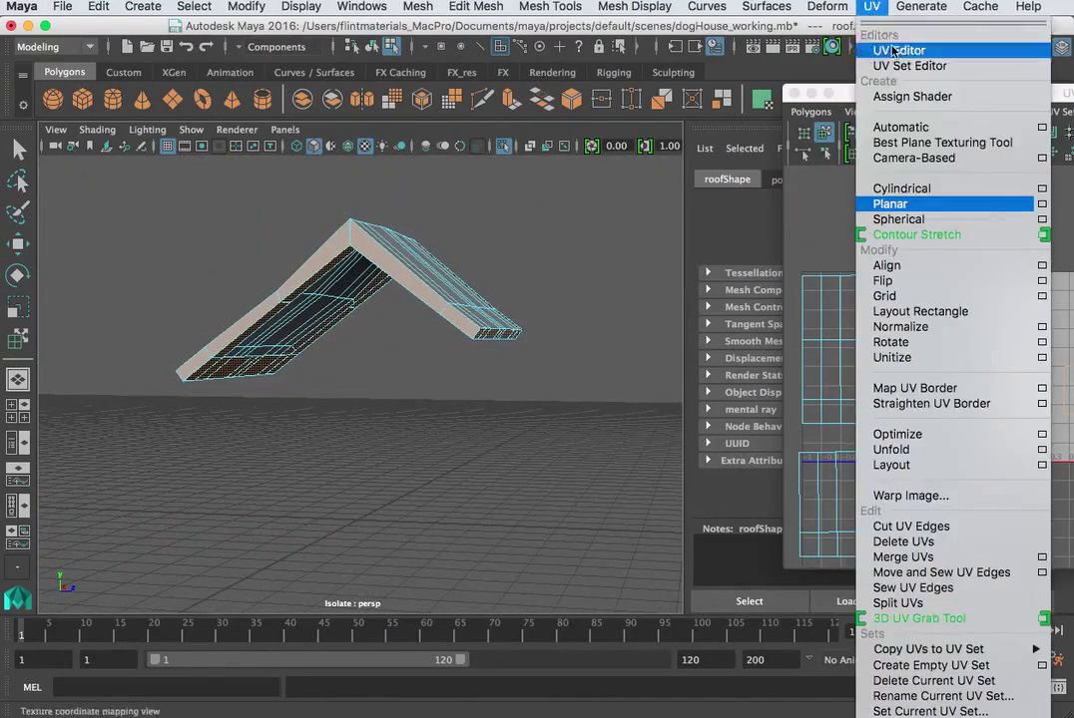
pyautogui.click(903, 128)
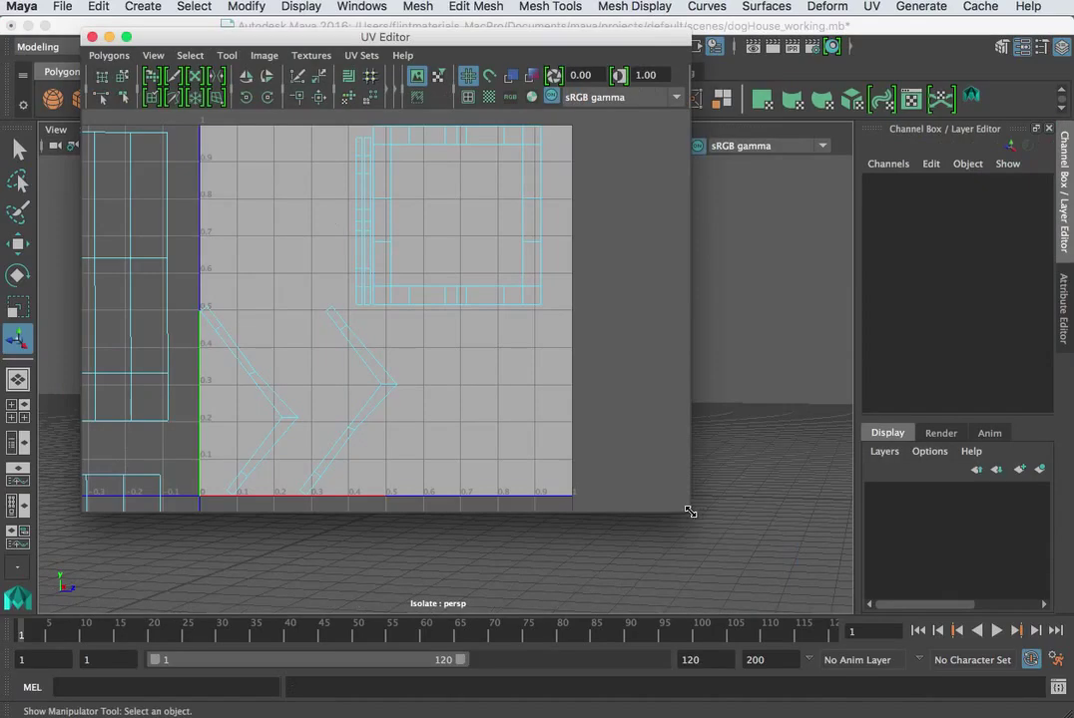
pyautogui.moveTo(691, 508); pyautogui.dragTo(981, 666)
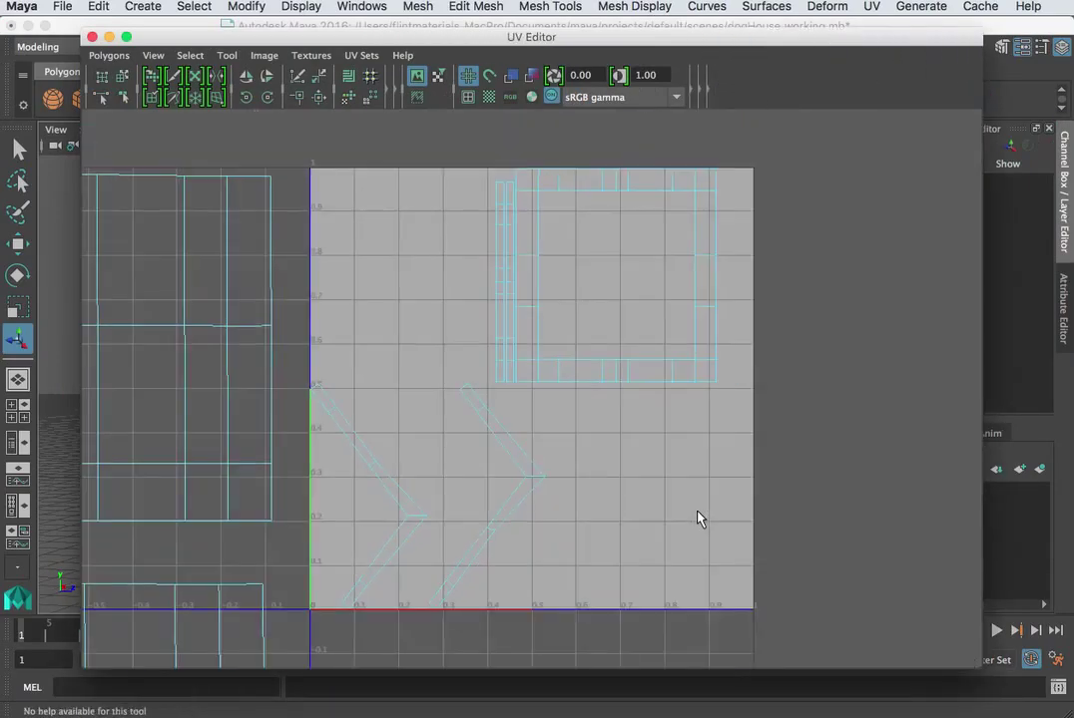
pyautogui.keyDown('alt'); pyautogui.moveTo(697, 519); pyautogui.dragTo(618, 465, button='right'); pyautogui.keyUp('alt')
pyautogui.keyDown('alt'); pyautogui.moveTo(618, 465); pyautogui.dragTo(747, 489, button='middle'); pyautogui.keyUp('alt')
pyautogui.keyDown('alt'); pyautogui.moveTo(747, 489); pyautogui.dragTo(744, 454, button='right'); pyautogui.keyUp('alt')
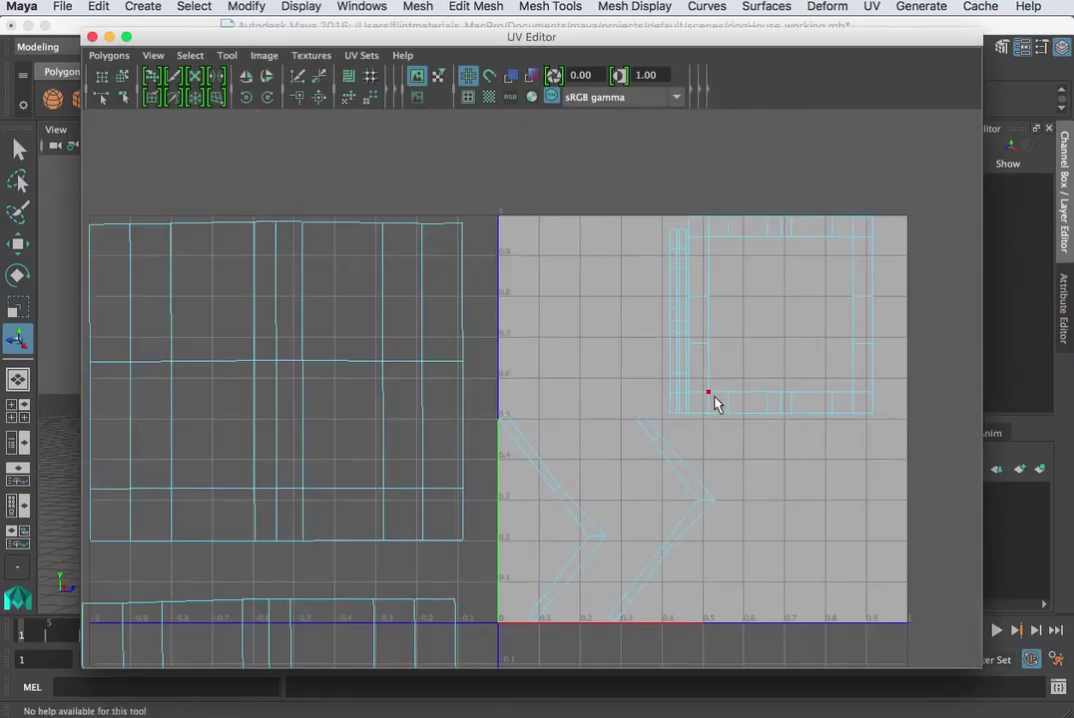
# Step: Examine how the frame, strip and gable UV shells correspond to the roof's edges on the 3D model
pyautogui.scroll(2, 716, 333)
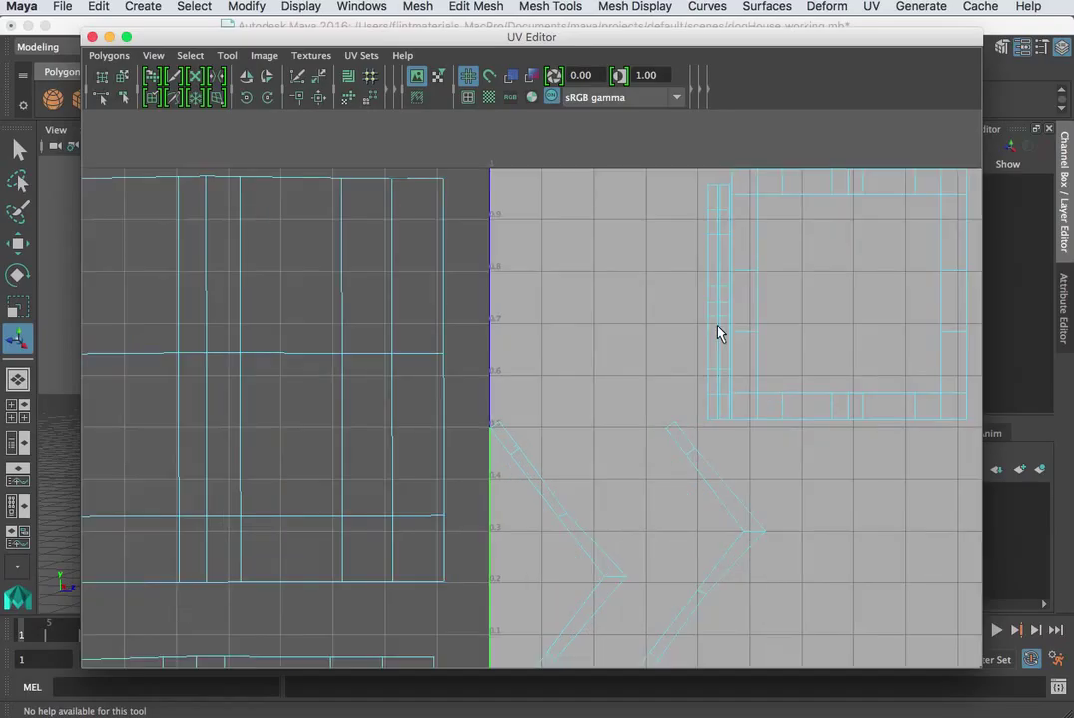
pyautogui.scroll(-1, 716, 333)
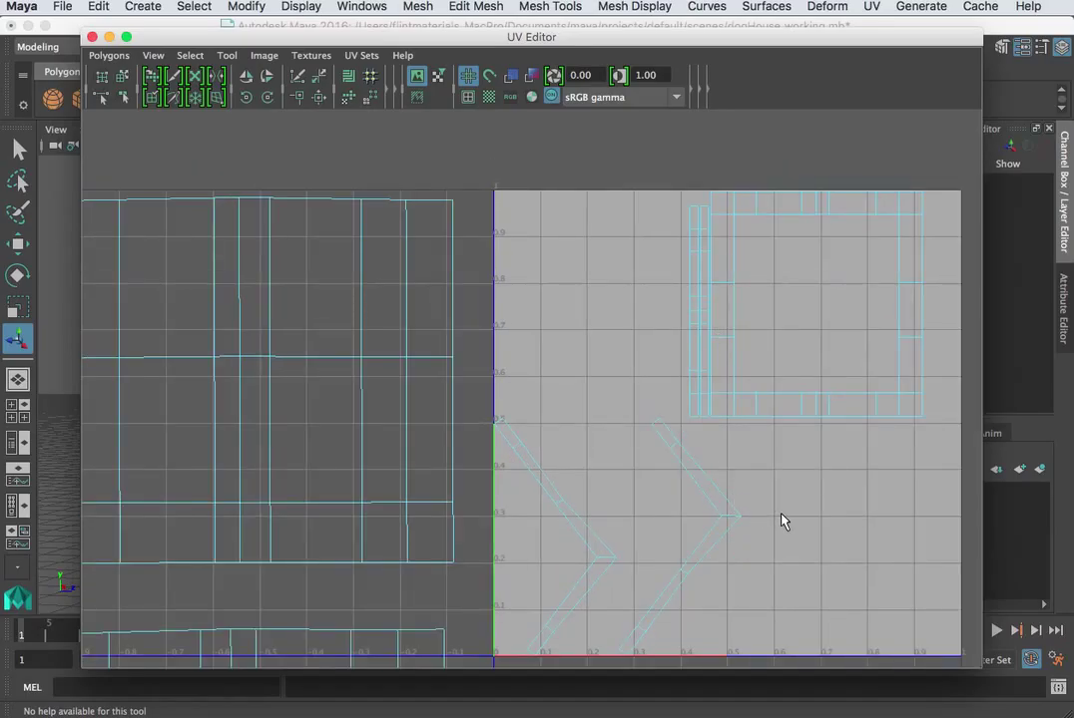
pyautogui.scroll(1, 748, 421)
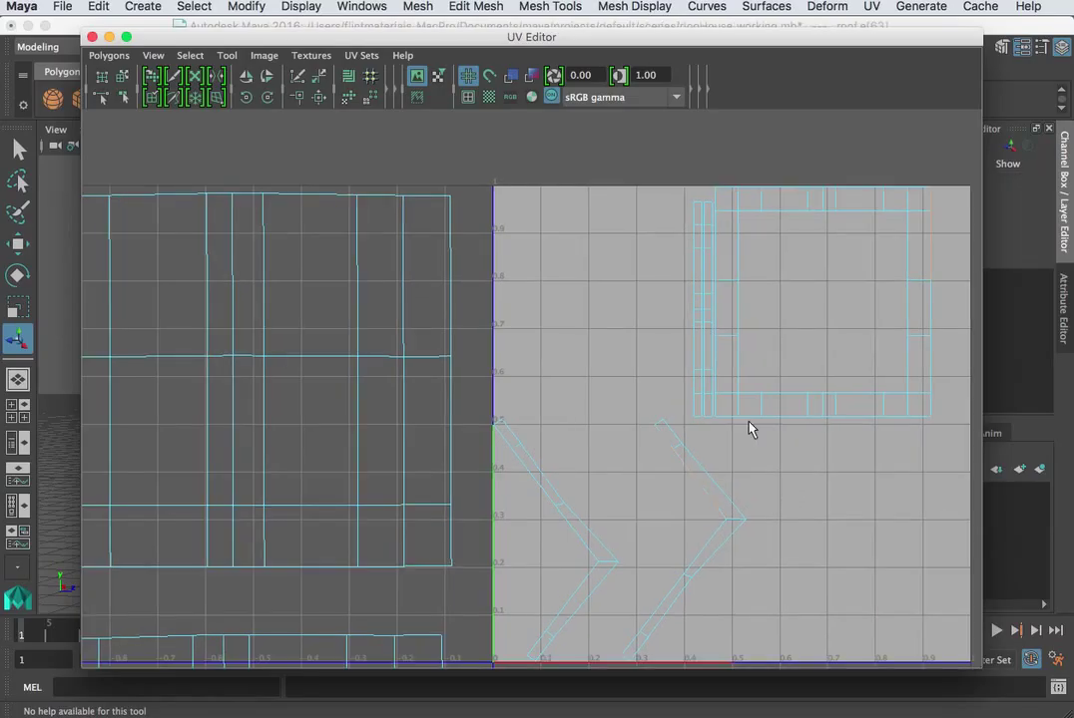
pyautogui.keyDown('alt'); pyautogui.moveTo(803, 415); pyautogui.dragTo(769, 491, button='middle'); pyautogui.keyUp('alt')
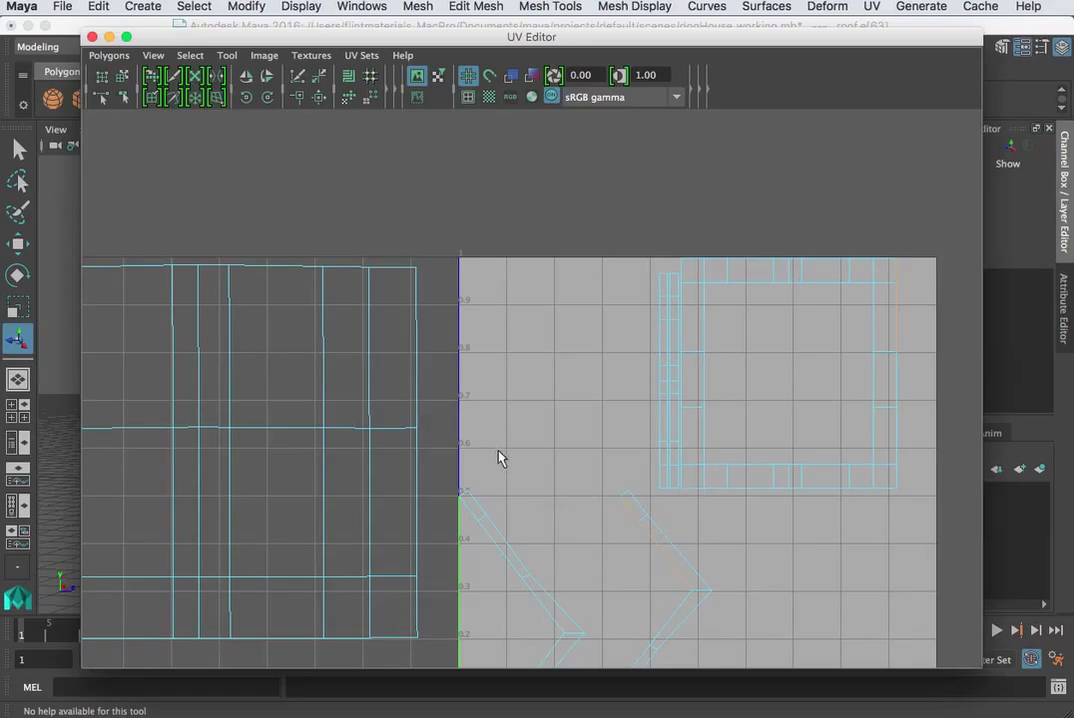
pyautogui.moveTo(360, 39); pyautogui.dragTo(733, 638)
pyautogui.scroll(-3, 555, 422)
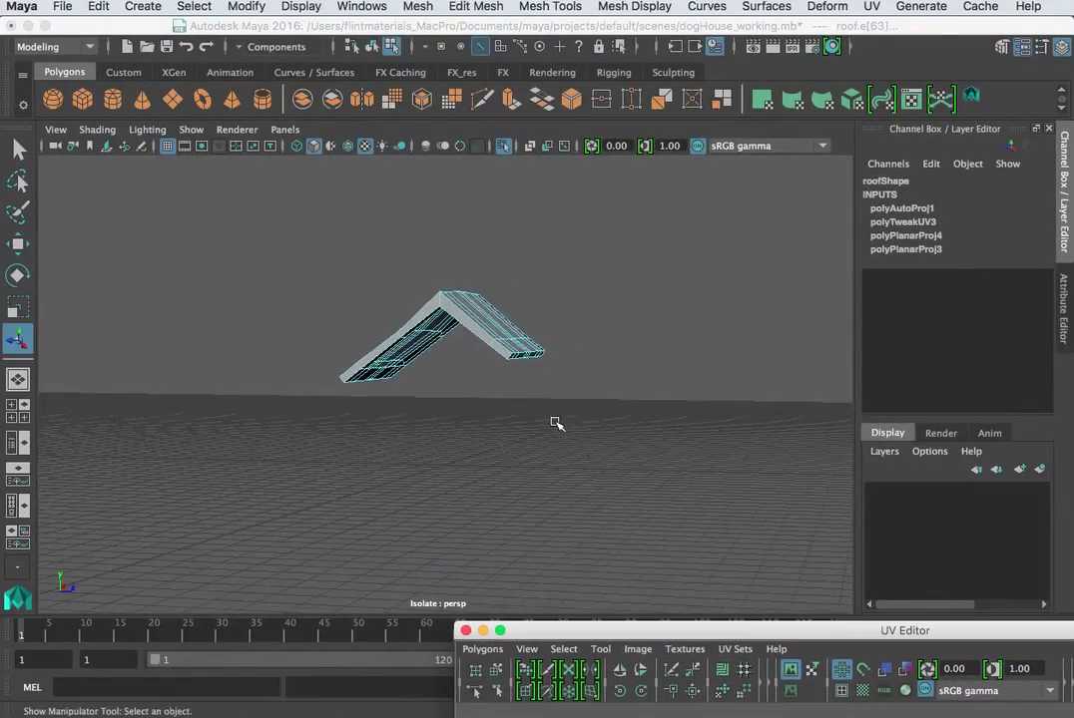
pyautogui.scroll(6, 555, 423)
pyautogui.keyDown('alt'); pyautogui.moveTo(581, 377); pyautogui.dragTo(479, 330); pyautogui.keyUp('alt')
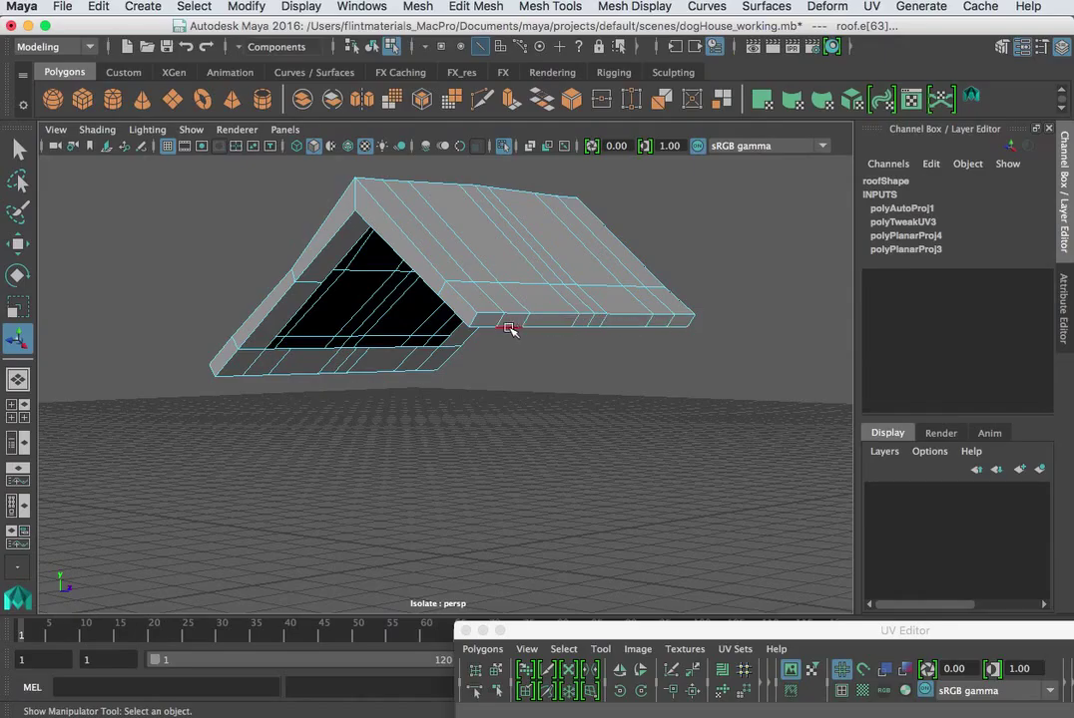
pyautogui.keyDown('alt'); pyautogui.moveTo(477, 331); pyautogui.dragTo(589, 342); pyautogui.keyUp('alt')
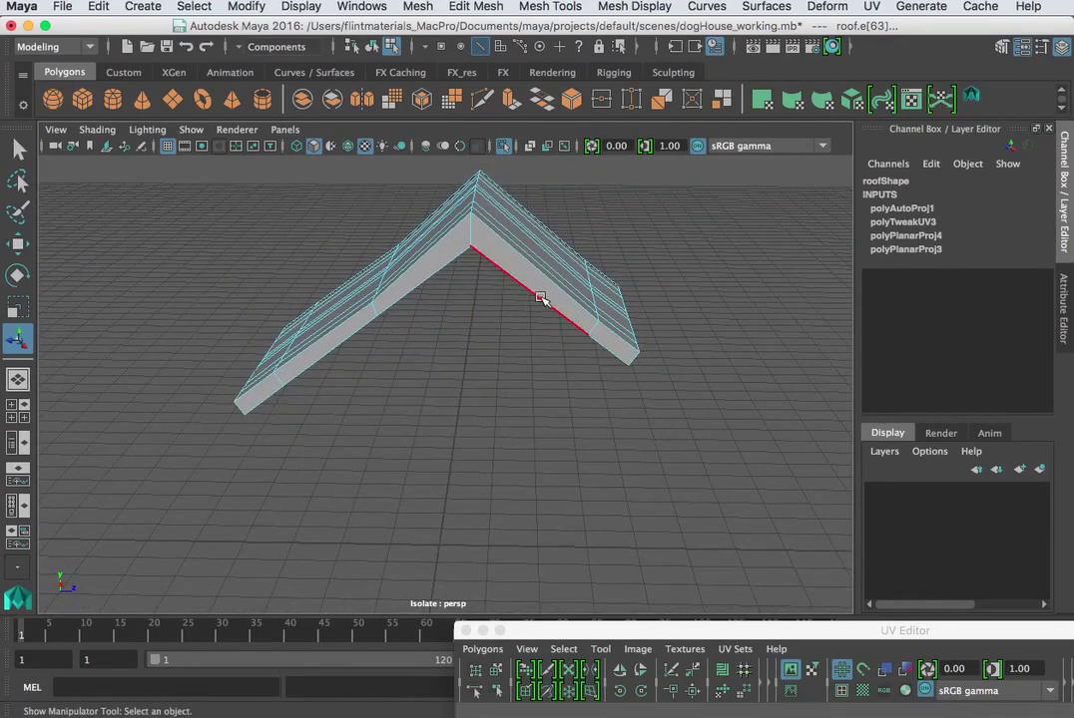
pyautogui.keyDown('alt'); pyautogui.moveTo(220, 340); pyautogui.dragTo(252, 379); pyautogui.keyUp('alt')
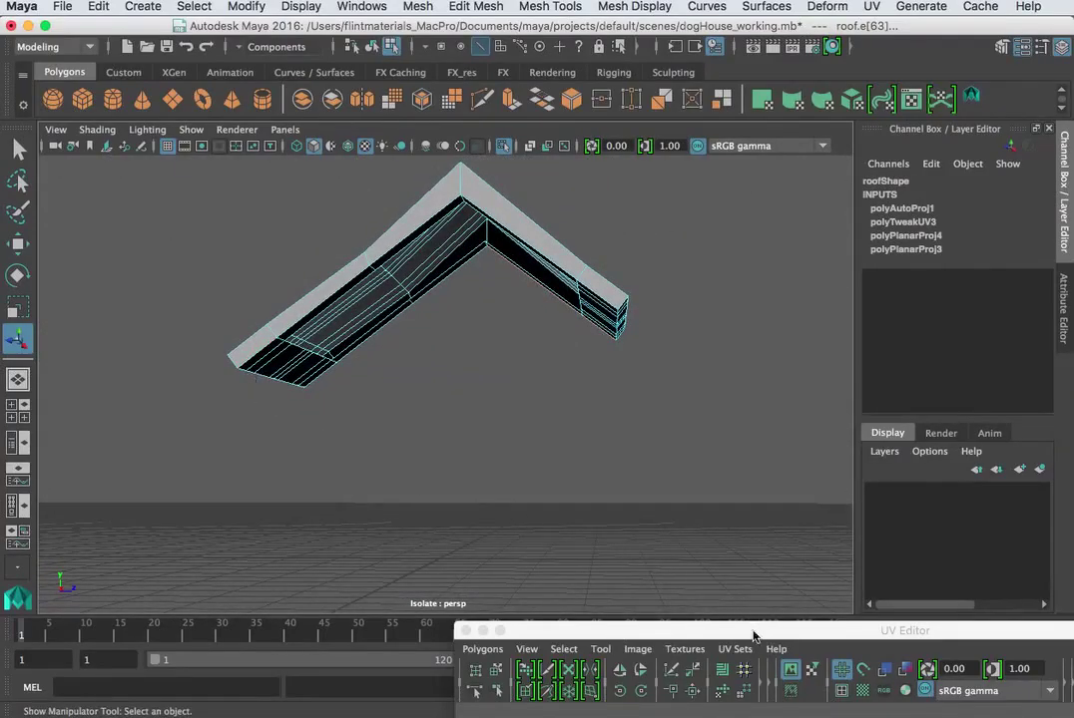
# Step: Select all edges along the lower side of the square frame UV shell and move and sew the matching eave strip onto them
pyautogui.moveTo(750, 627); pyautogui.dragTo(378, 60)
pyautogui.scroll(4, 832, 424)
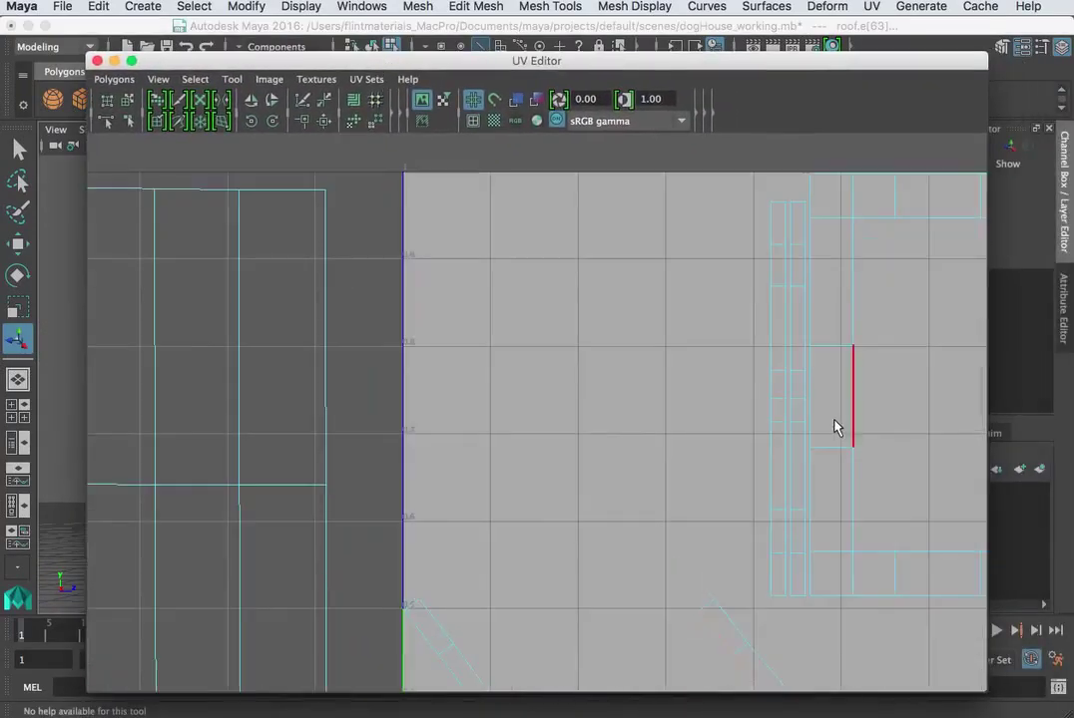
pyautogui.keyDown('alt'); pyautogui.moveTo(847, 424); pyautogui.dragTo(389, 442, button='middle'); pyautogui.keyUp('alt')
pyautogui.scroll(-2, 475, 431)
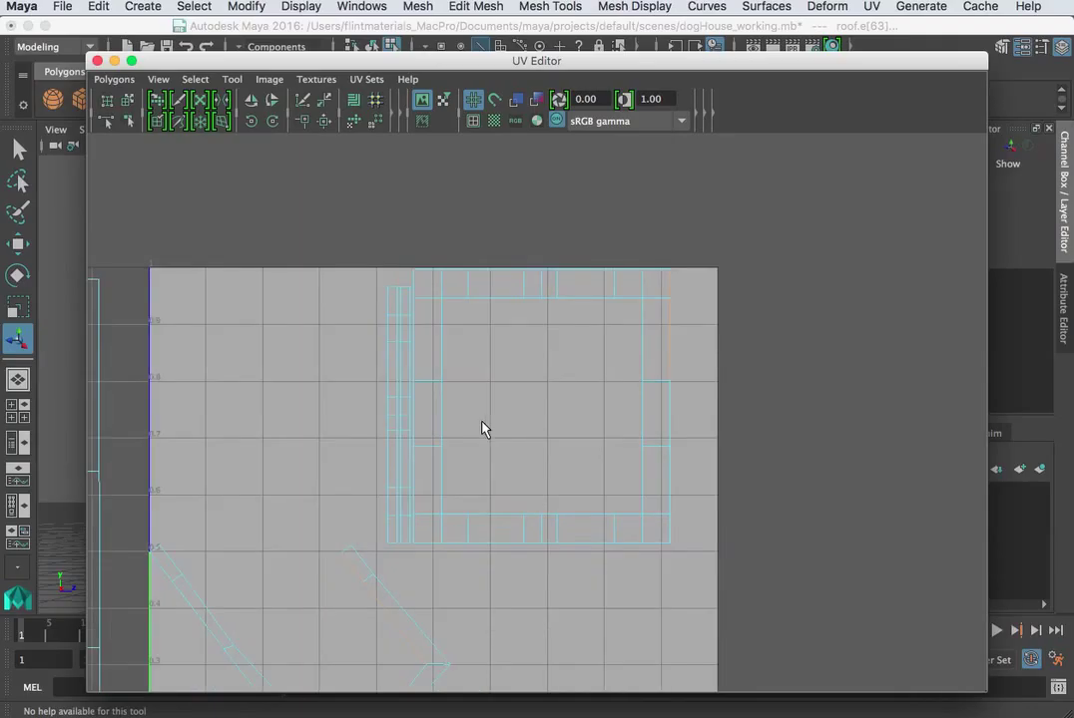
pyautogui.click(427, 543)
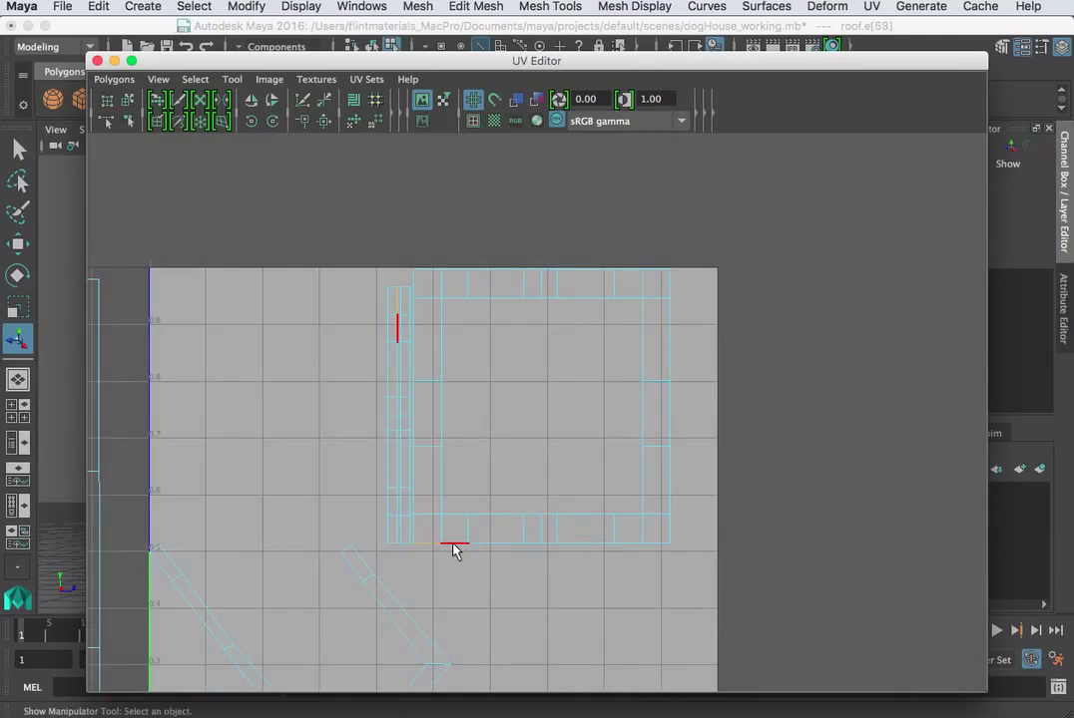
pyautogui.keyDown('shift'); pyautogui.click(455, 544); pyautogui.keyUp('shift')
pyautogui.keyDown('shift'); pyautogui.click(501, 546); pyautogui.keyUp('shift')
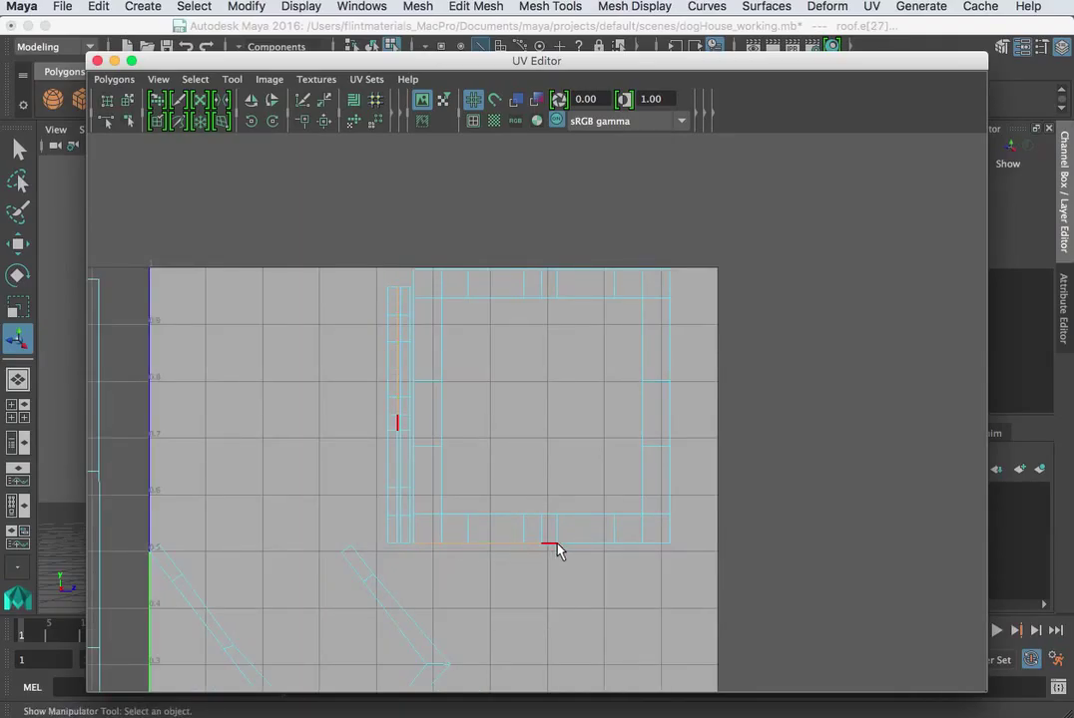
pyautogui.keyDown('shift'); pyautogui.click(579, 551); pyautogui.keyUp('shift')
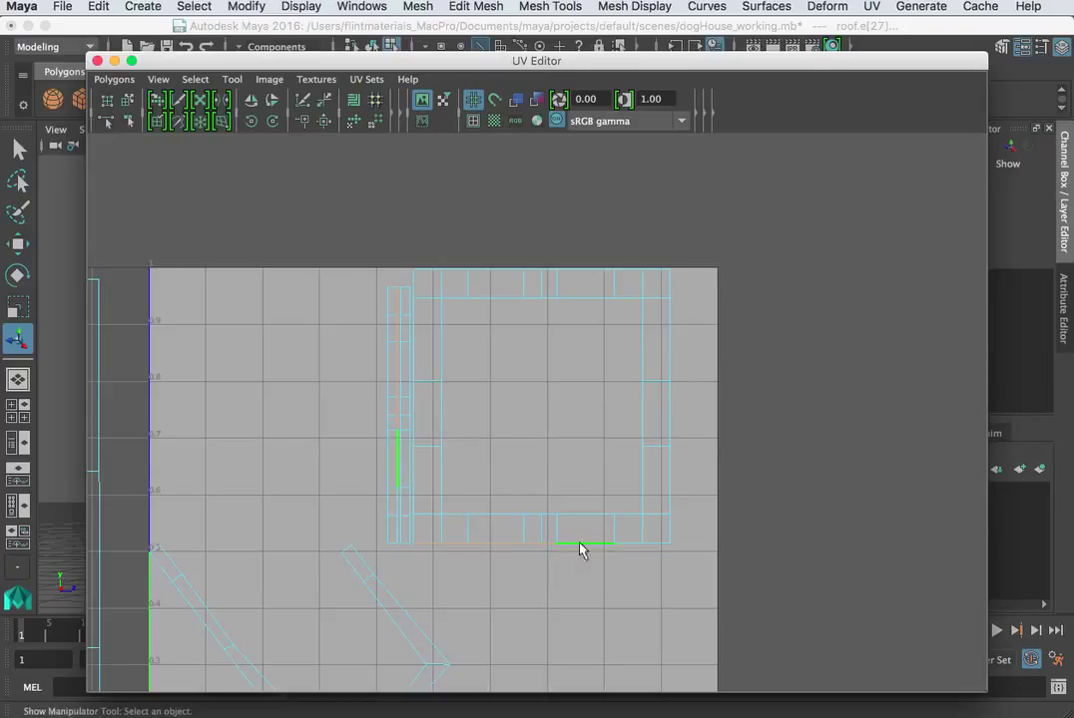
pyautogui.keyDown('shift'); pyautogui.click(655, 548); pyautogui.keyUp('shift')
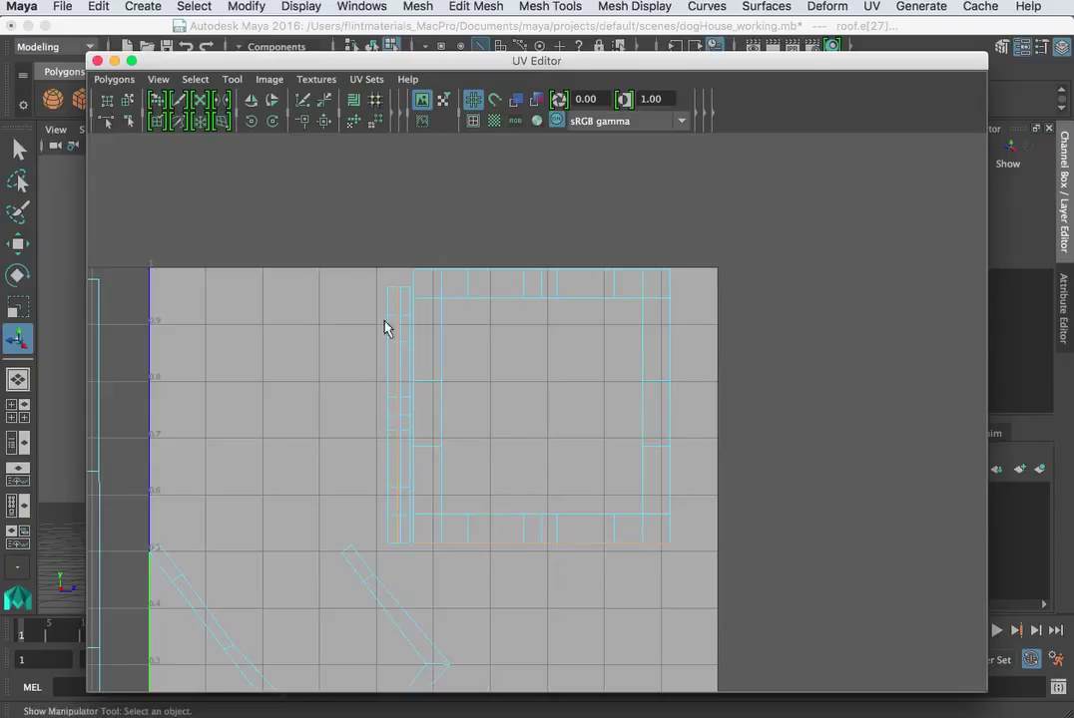
pyautogui.click(324, 122)
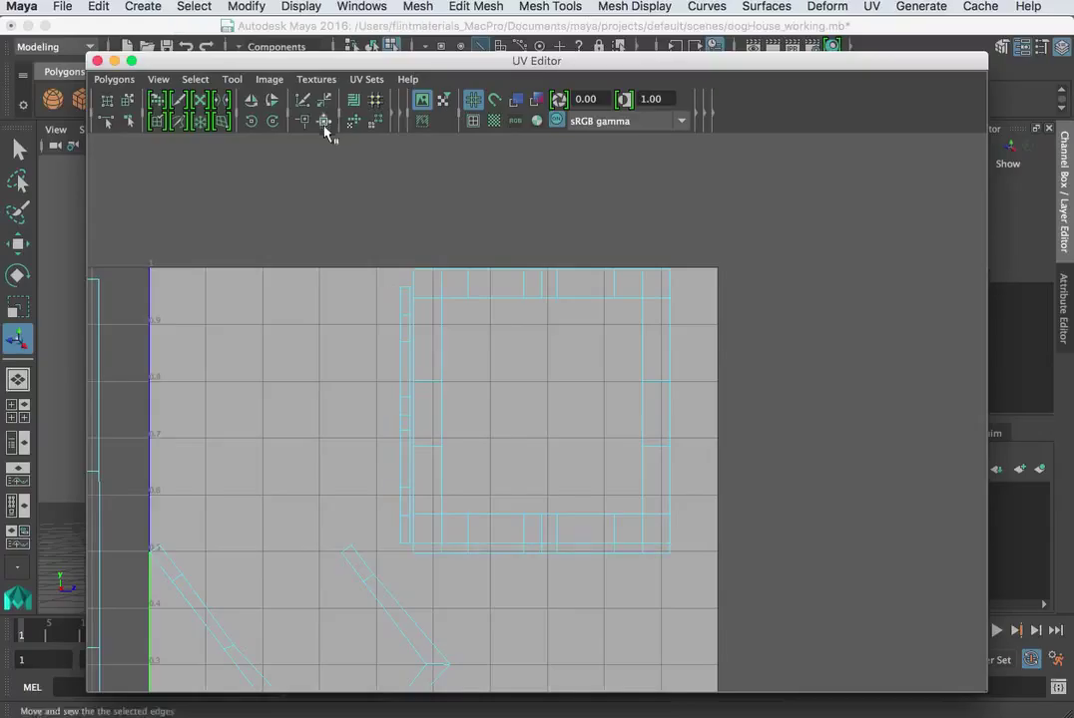
# Step: Select the outer edges of the remaining eave strip and move and sew it onto the upper side of the frame shell
pyautogui.scroll(-2, 482, 544)
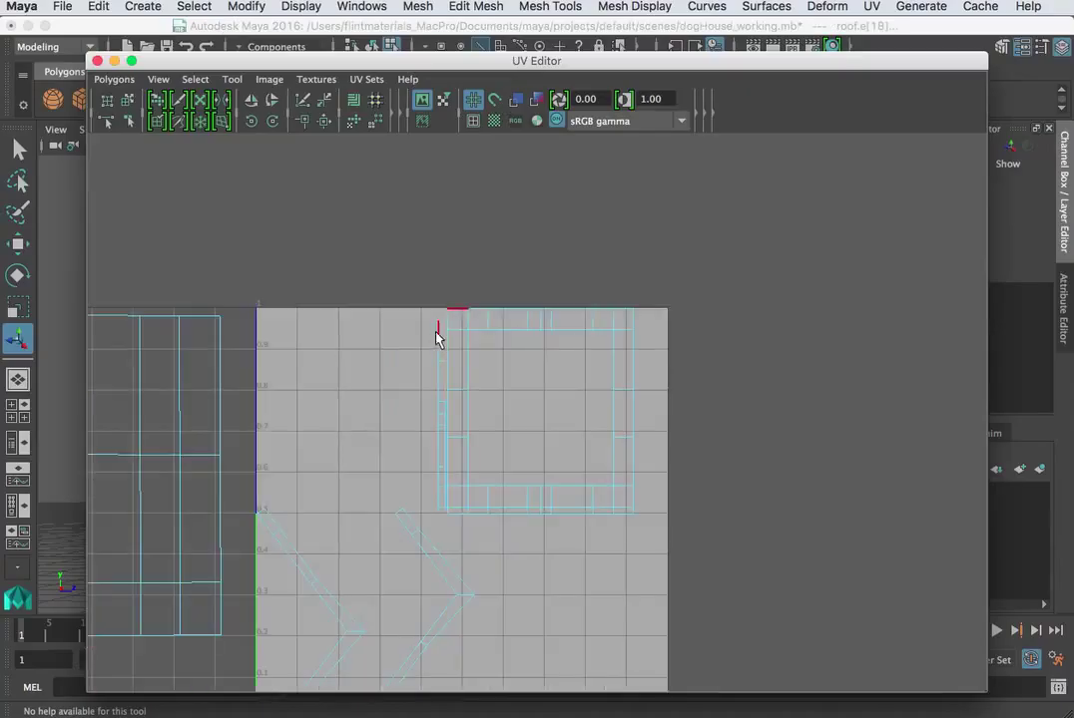
pyautogui.click(437, 333)
pyautogui.click(439, 355)
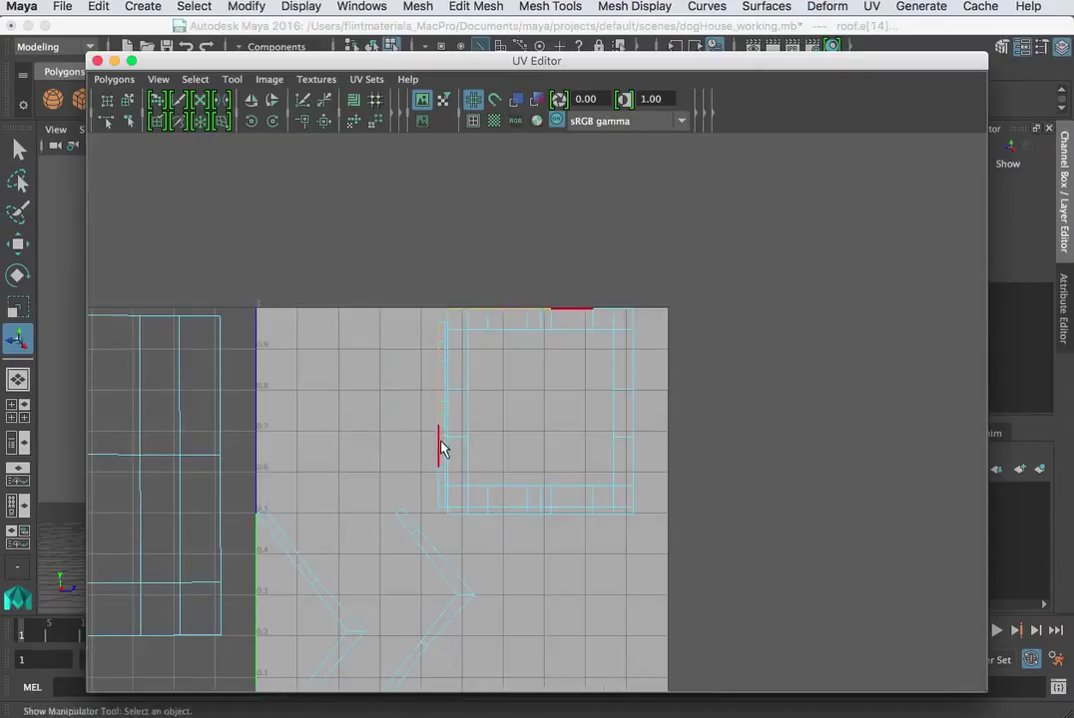
pyautogui.scroll(4, 514, 381)
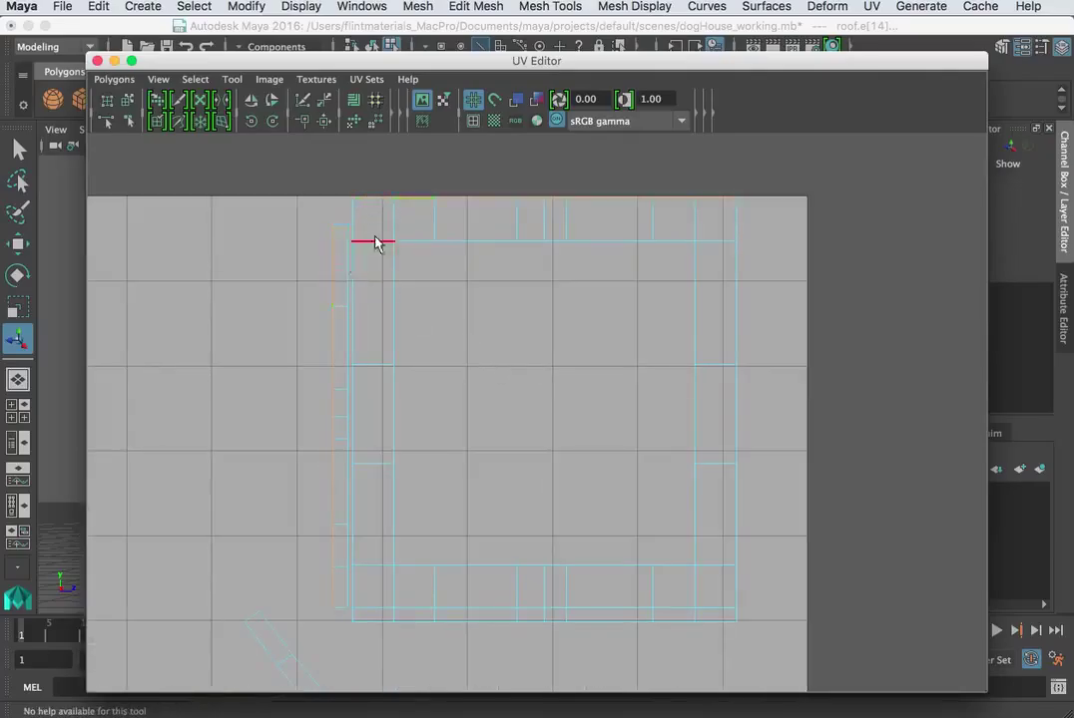
pyautogui.click(329, 127)
pyautogui.scroll(-4, 539, 258)
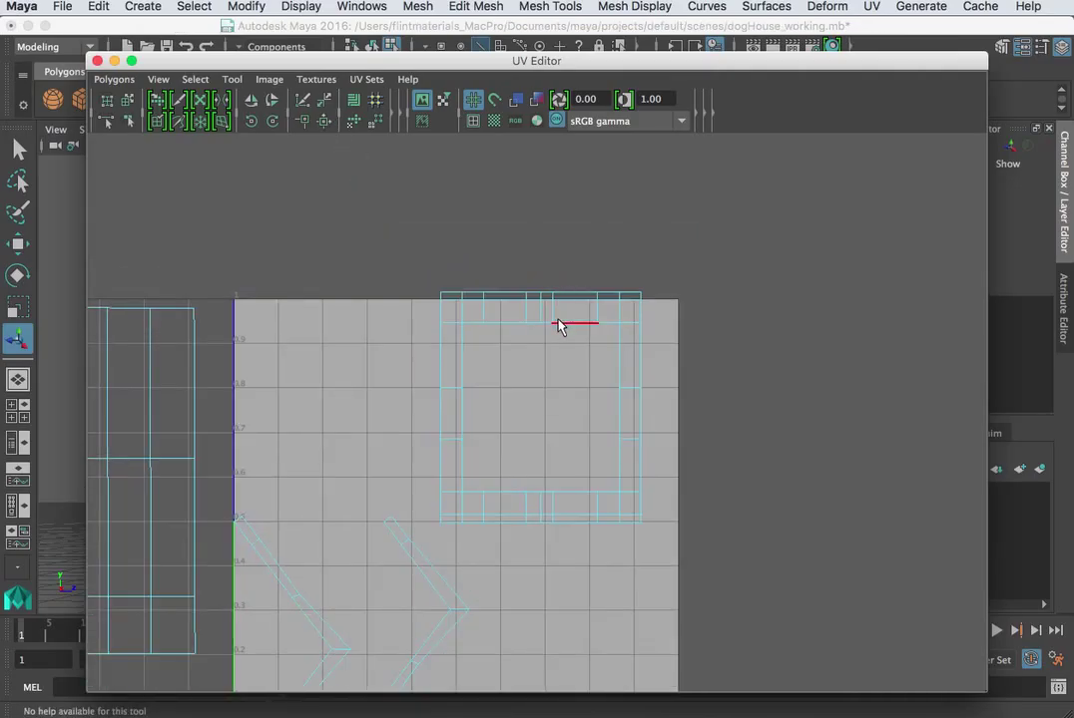
pyautogui.scroll(2, 554, 344)
pyautogui.scroll(-4, 457, 435)
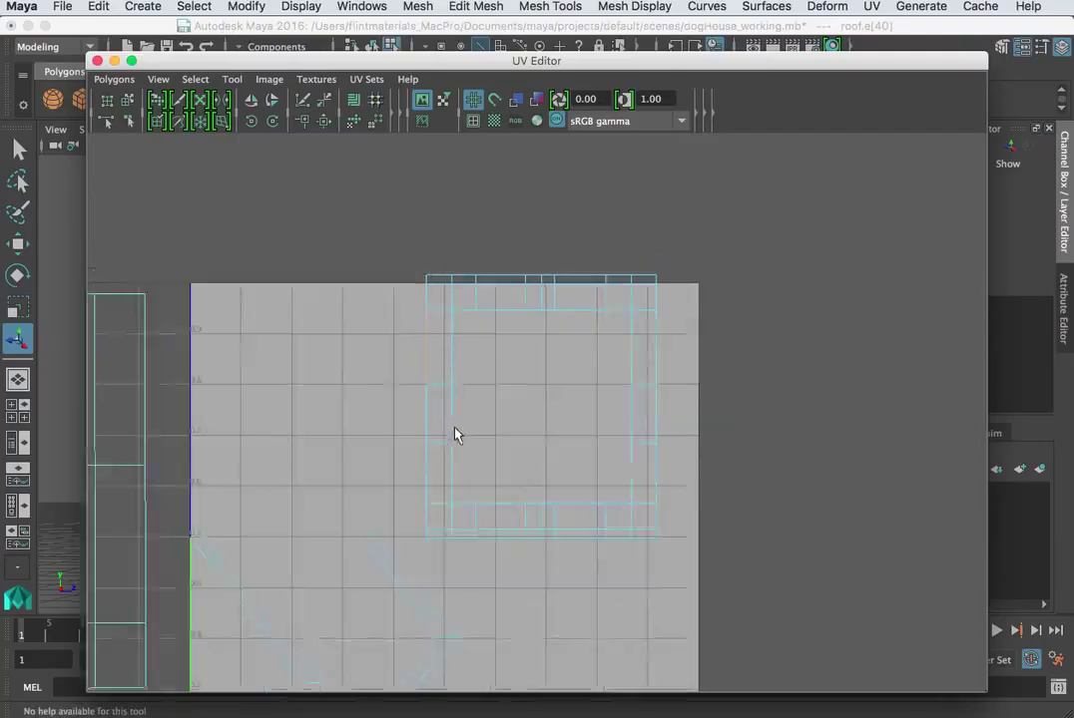
# Step: Try to move and sew the nearest V-shaped gable strip onto the frame shell along two of the frame's outer left edges
pyautogui.click(464, 431)
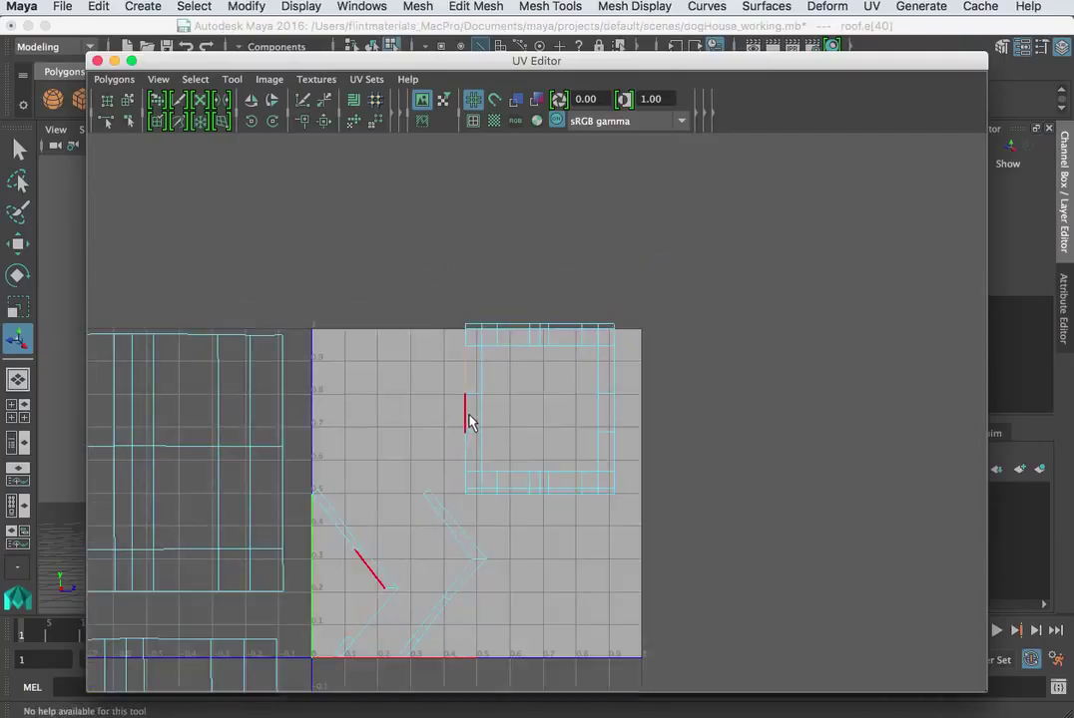
pyautogui.press('t')
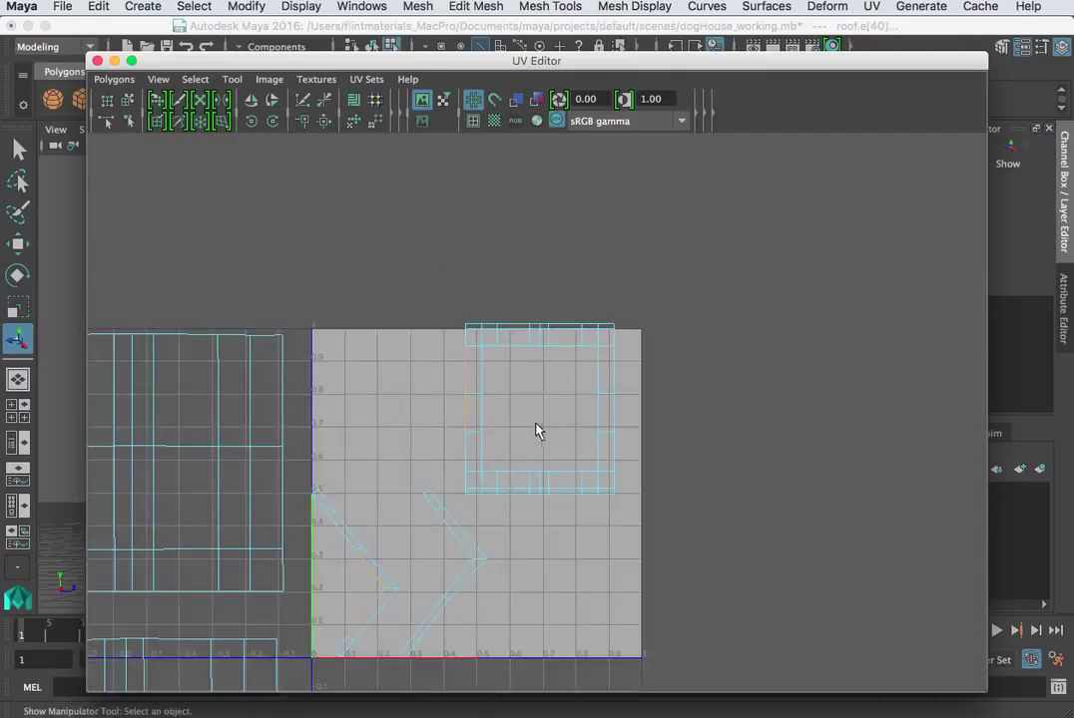
pyautogui.click(378, 586)
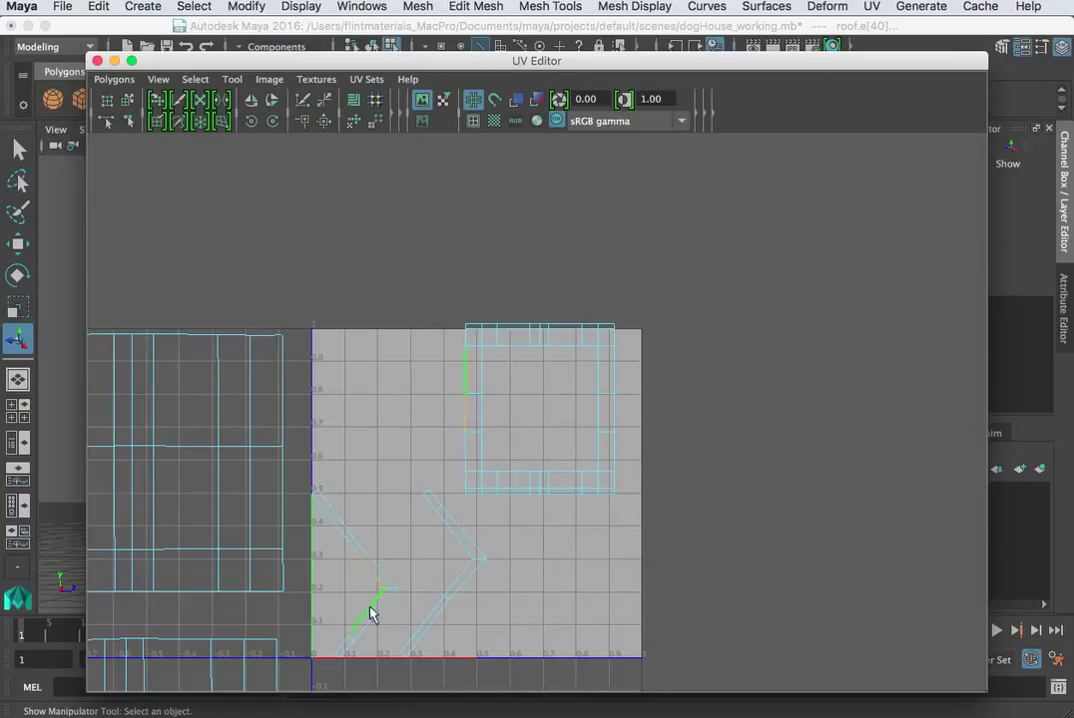
pyautogui.click(326, 122)
pyautogui.scroll(5, 474, 400)
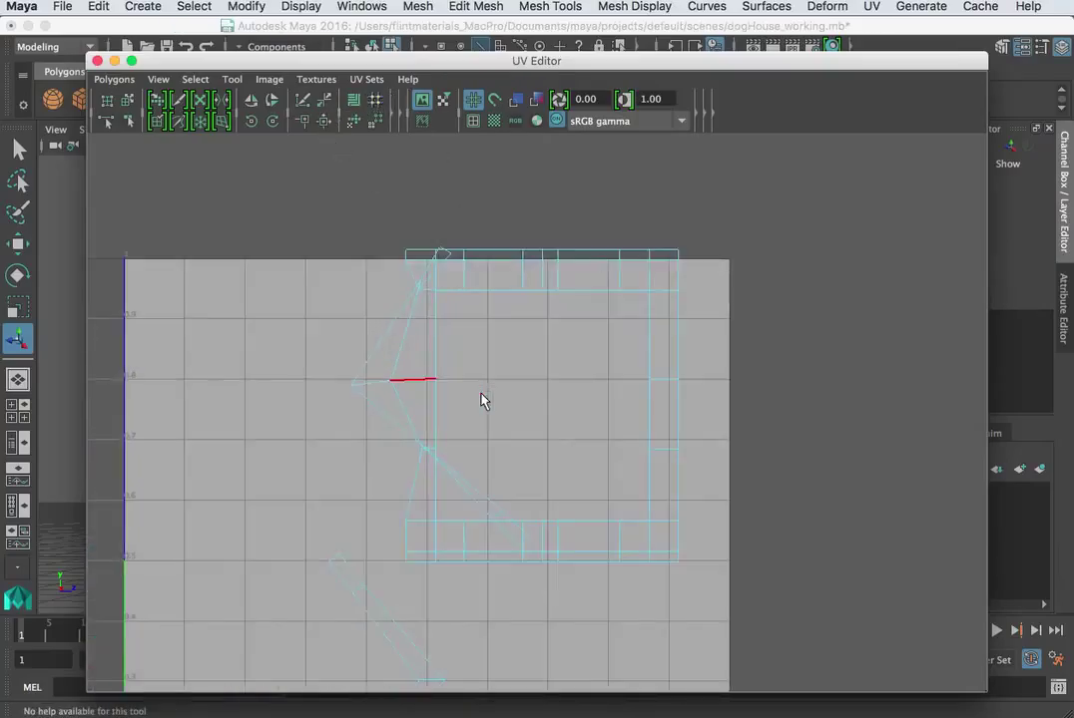
pyautogui.press('super+z')
# Step: Select only the short outer edge at the frame shell's upper-left corner and move and sew the V-shaped gable strip onto it
pyautogui.scroll(-3, 481, 396)
pyautogui.keyDown('alt'); pyautogui.moveTo(472, 434); pyautogui.dragTo(535, 437, button='middle'); pyautogui.keyUp('alt')
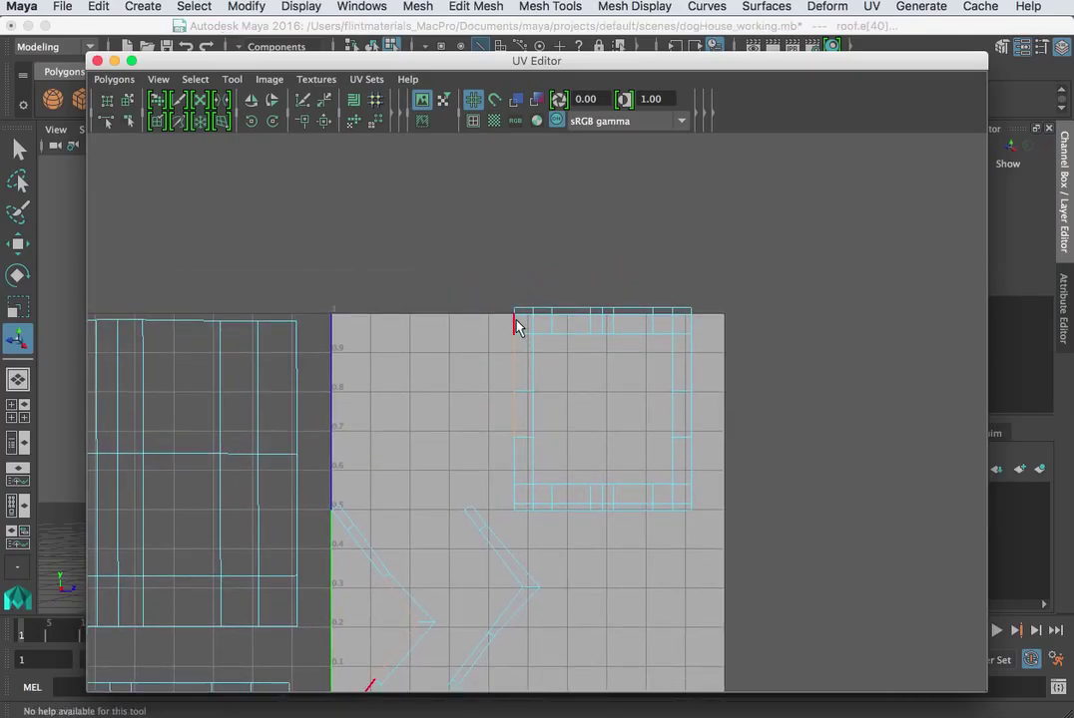
pyautogui.scroll(4, 516, 327)
pyautogui.click(501, 276)
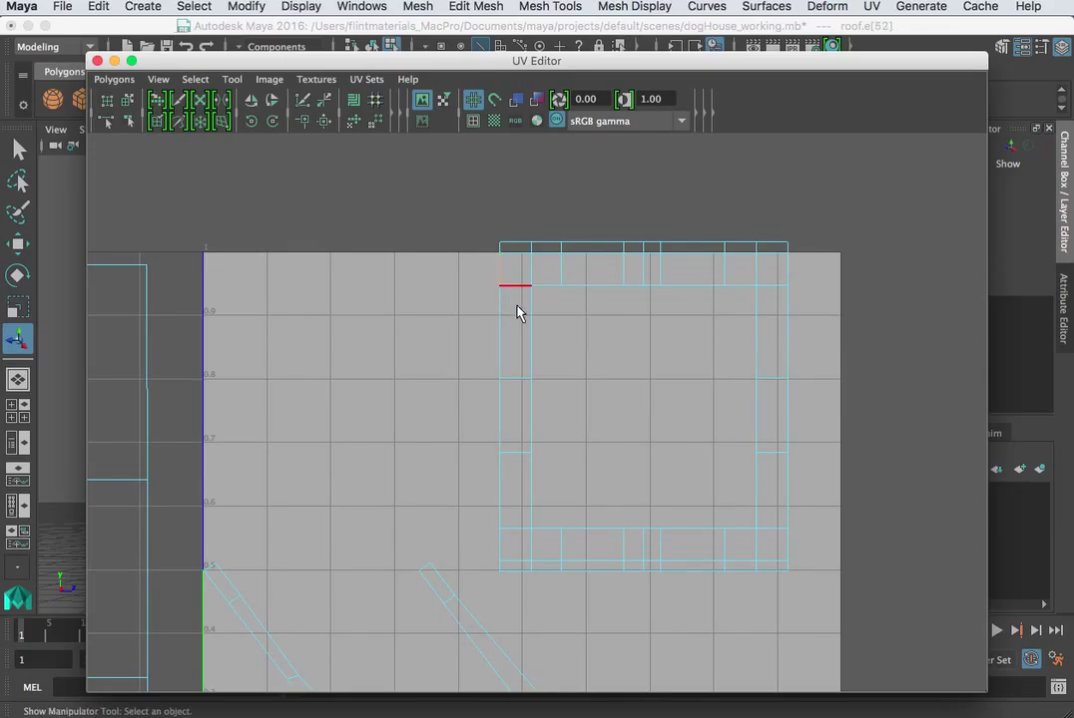
pyautogui.scroll(-2, 526, 330)
pyautogui.scroll(-3, 547, 352)
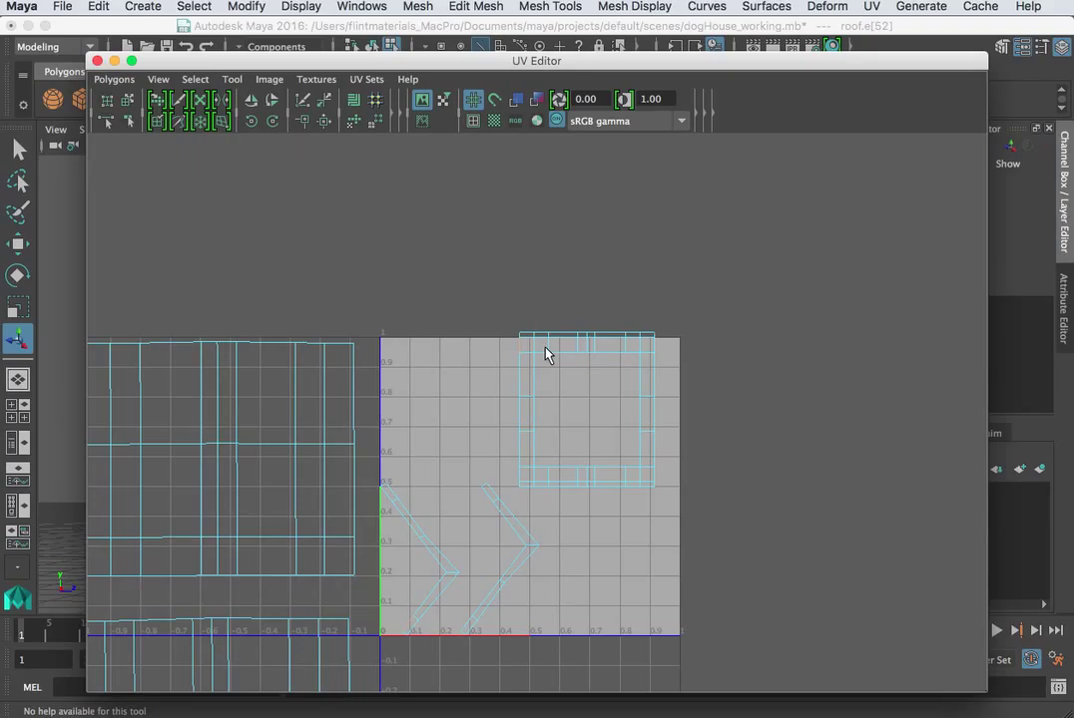
pyautogui.click(325, 121)
pyautogui.scroll(5, 508, 345)
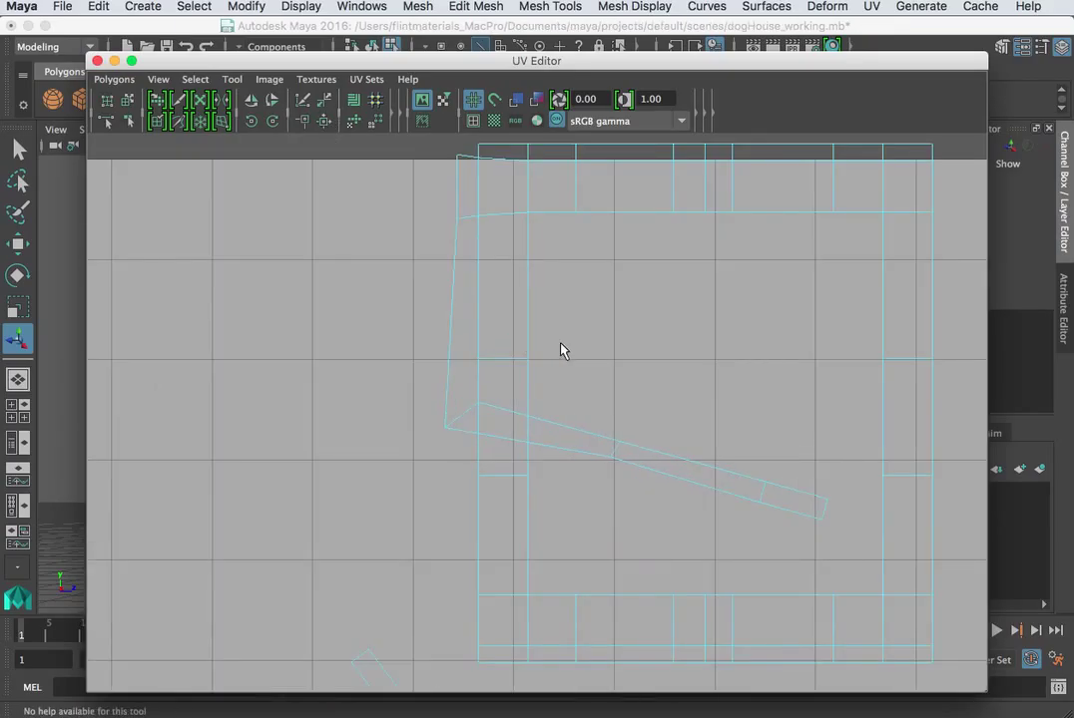
# Step: Cut the sewn gable strip's UVs along the crossing edge at its bend
pyautogui.scroll(1, 561, 350)
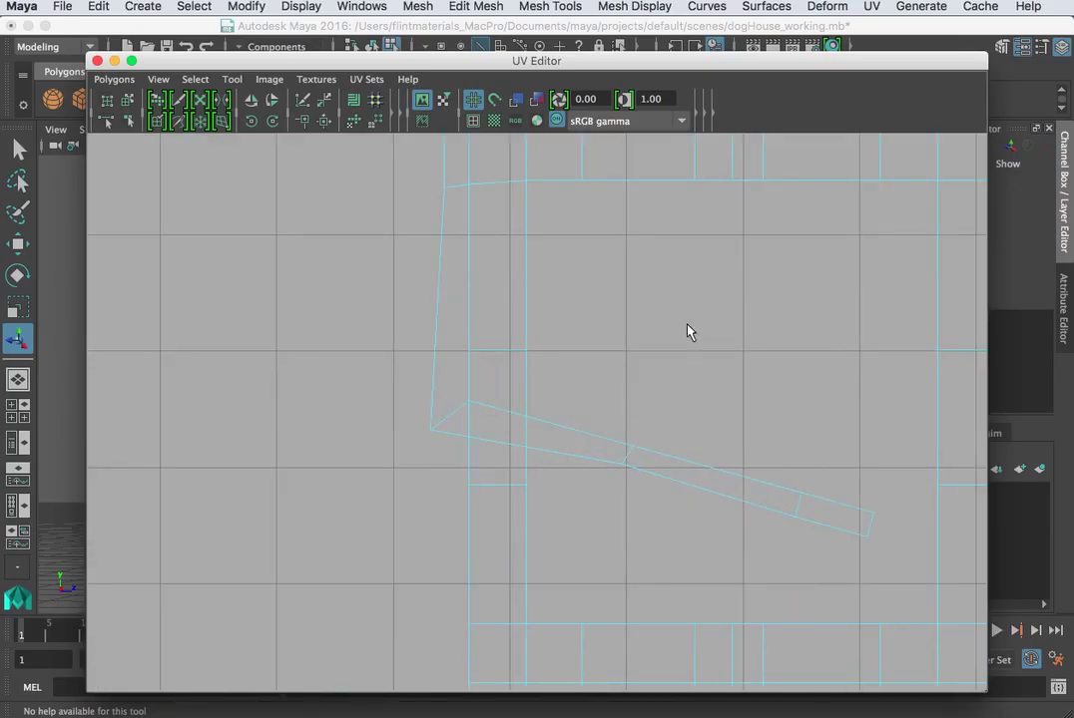
pyautogui.scroll(-1, 687, 328)
pyautogui.scroll(-2, 681, 342)
pyautogui.moveTo(578, 444); pyautogui.dragTo(577, 404, button='right')
pyautogui.click(477, 416)
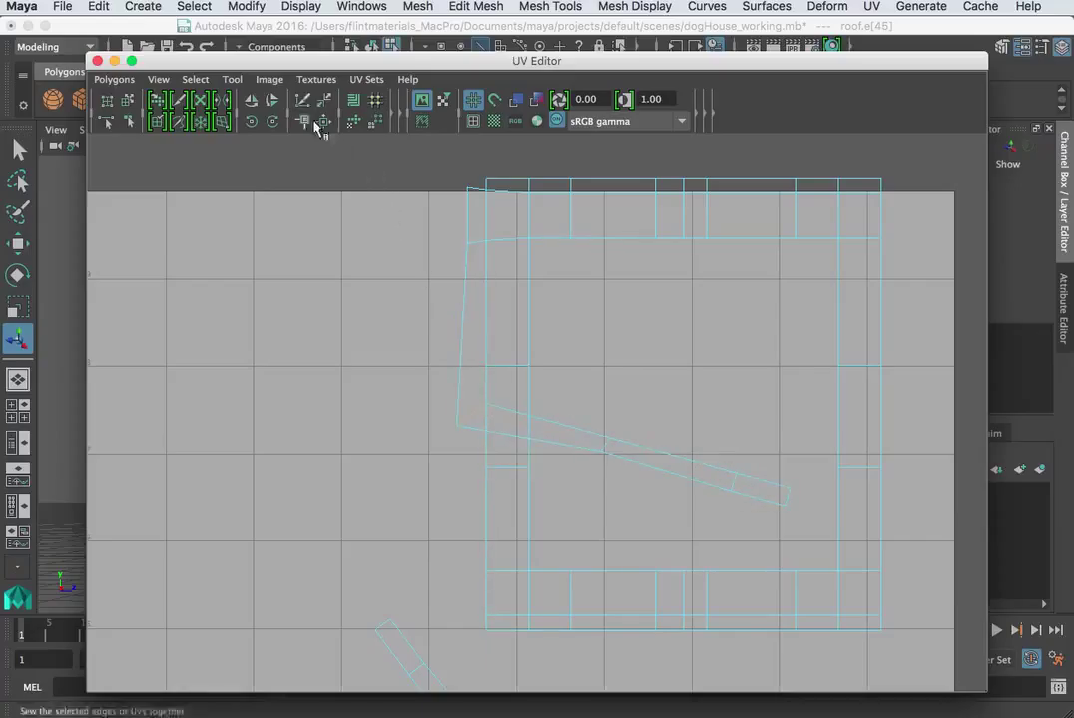
# Step: Move the detached half of the gable strip away from the frame shell and rotate it nearly upright
pyautogui.click(127, 100)
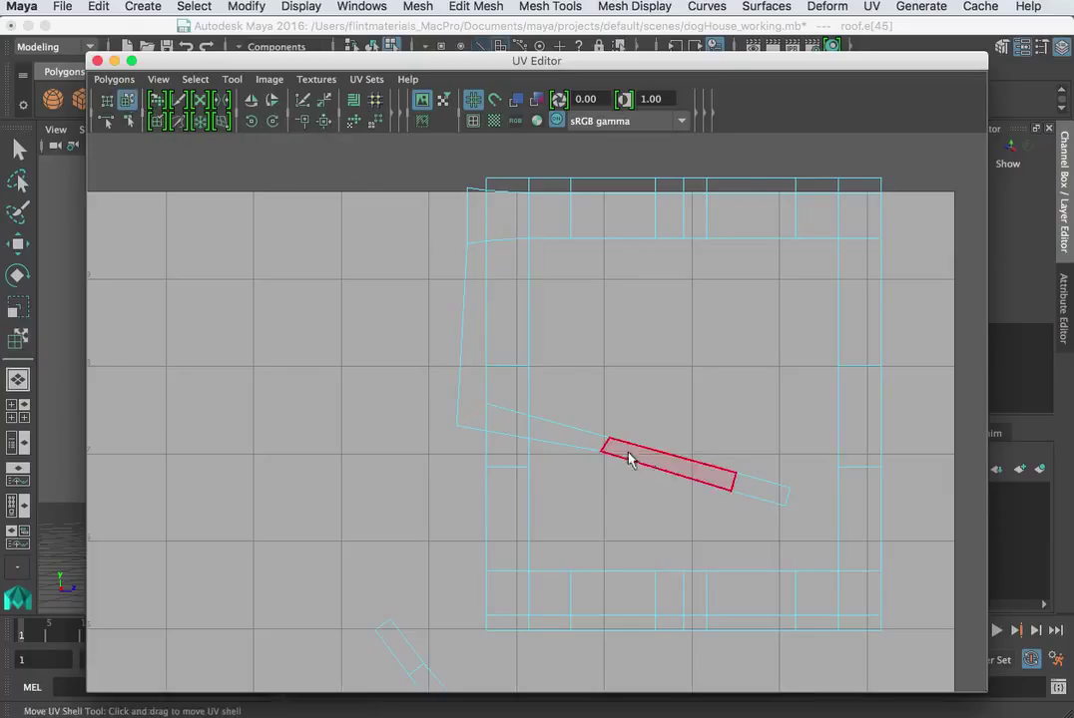
pyautogui.moveTo(618, 455); pyautogui.dragTo(308, 489)
pyautogui.press('r')
pyautogui.press('e')
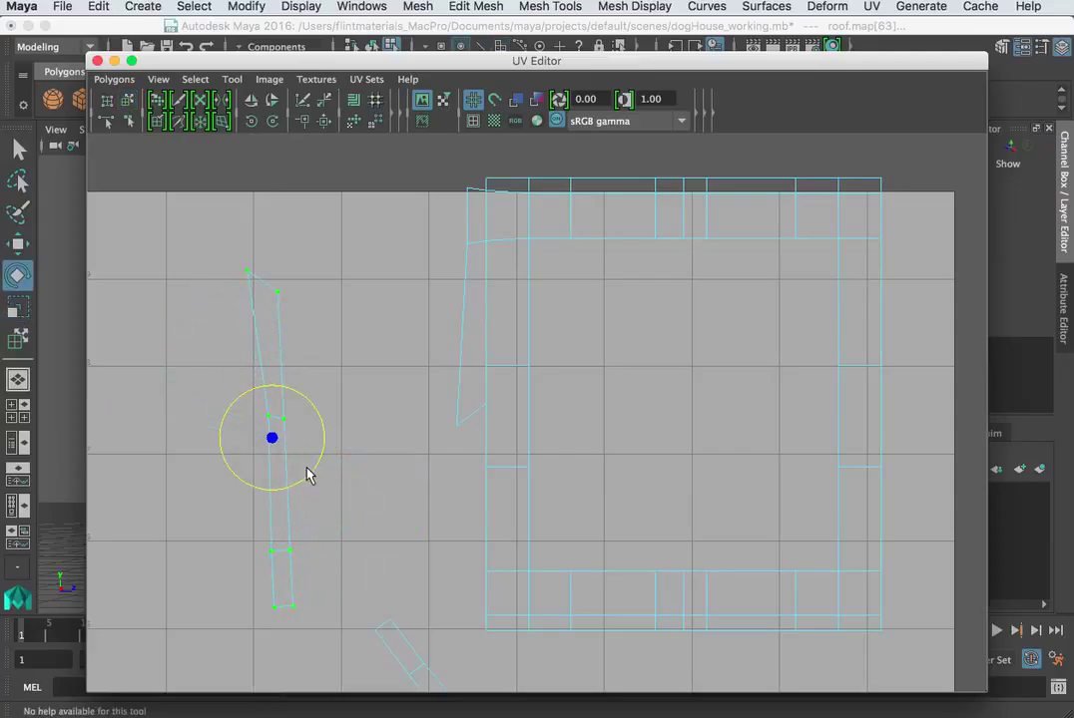
pyautogui.click(307, 469)
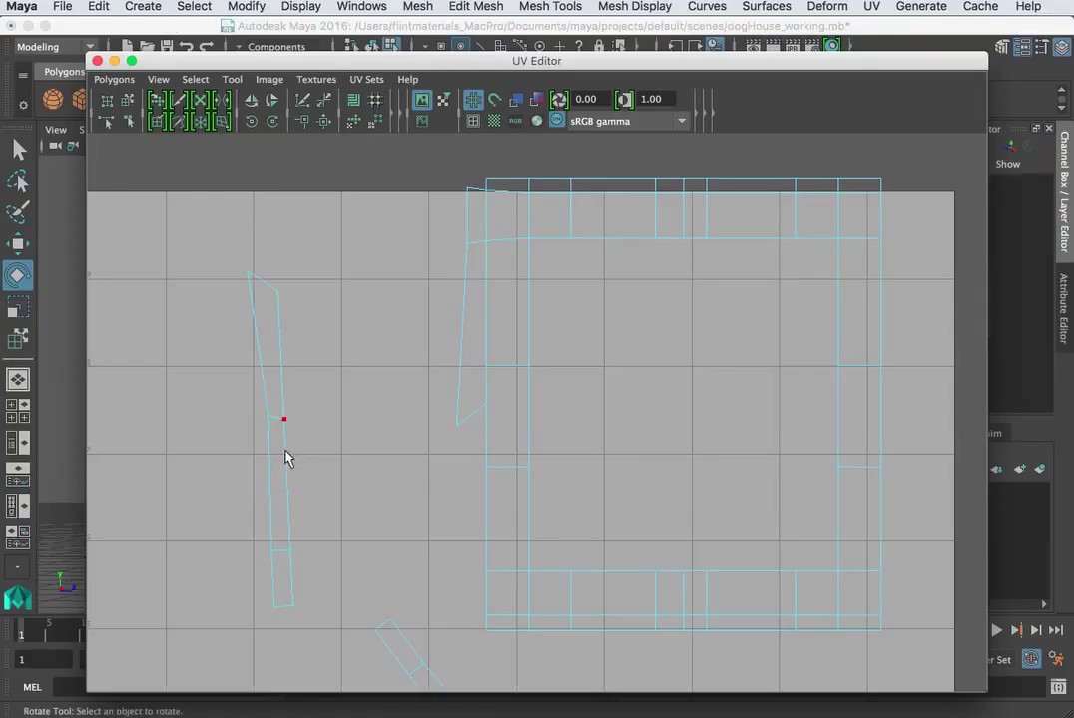
# Step: Try to move the detached half strip back toward the frame shell, and undo the move
pyautogui.click(288, 454)
pyautogui.press('w')
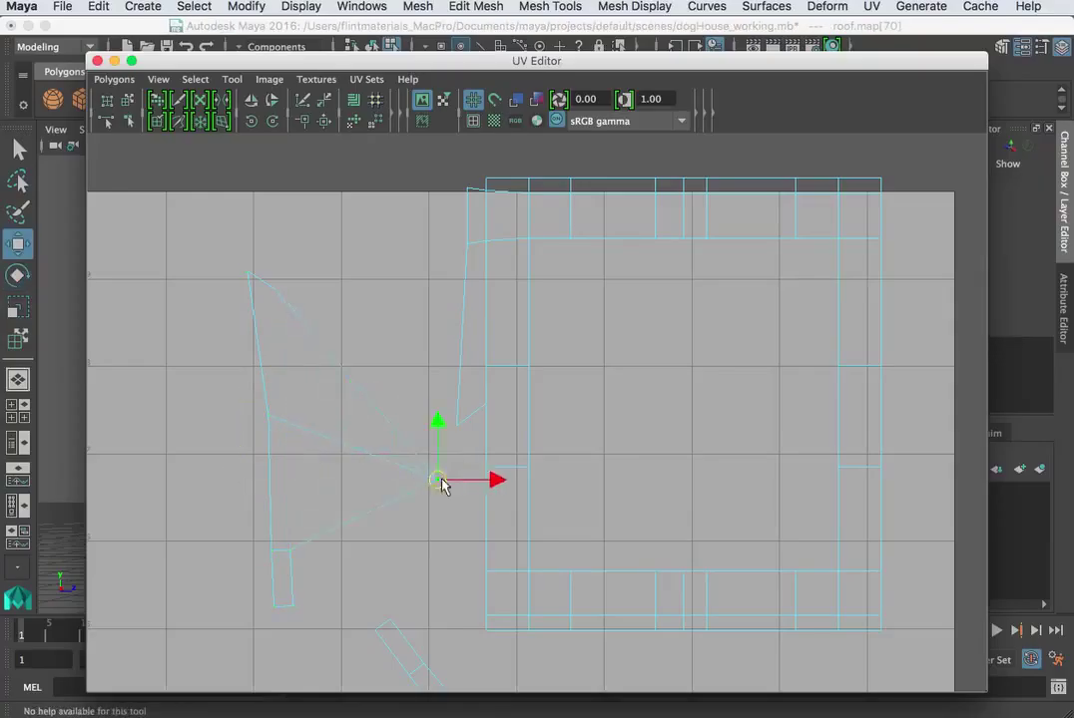
pyautogui.click(126, 100)
pyautogui.moveTo(289, 446); pyautogui.dragTo(453, 448)
pyautogui.hotkey('ctrl', 'z')
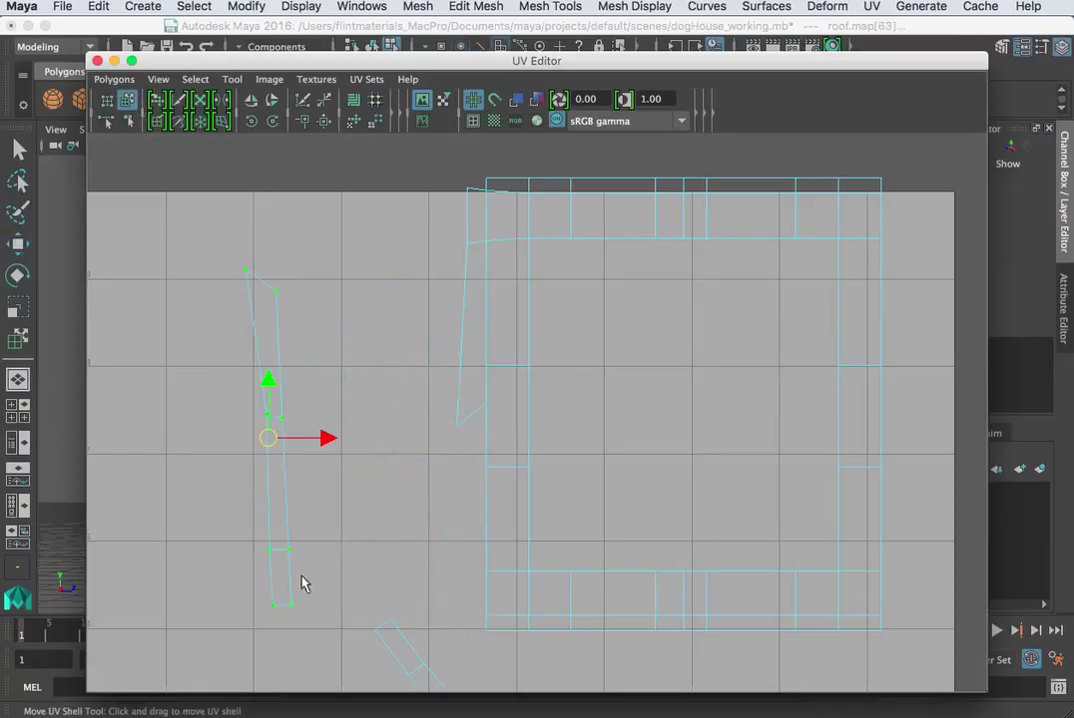
# Step: Shift the whole frame shell slightly down and to the right, and deselect it
pyautogui.click(467, 425)
pyautogui.press('w')
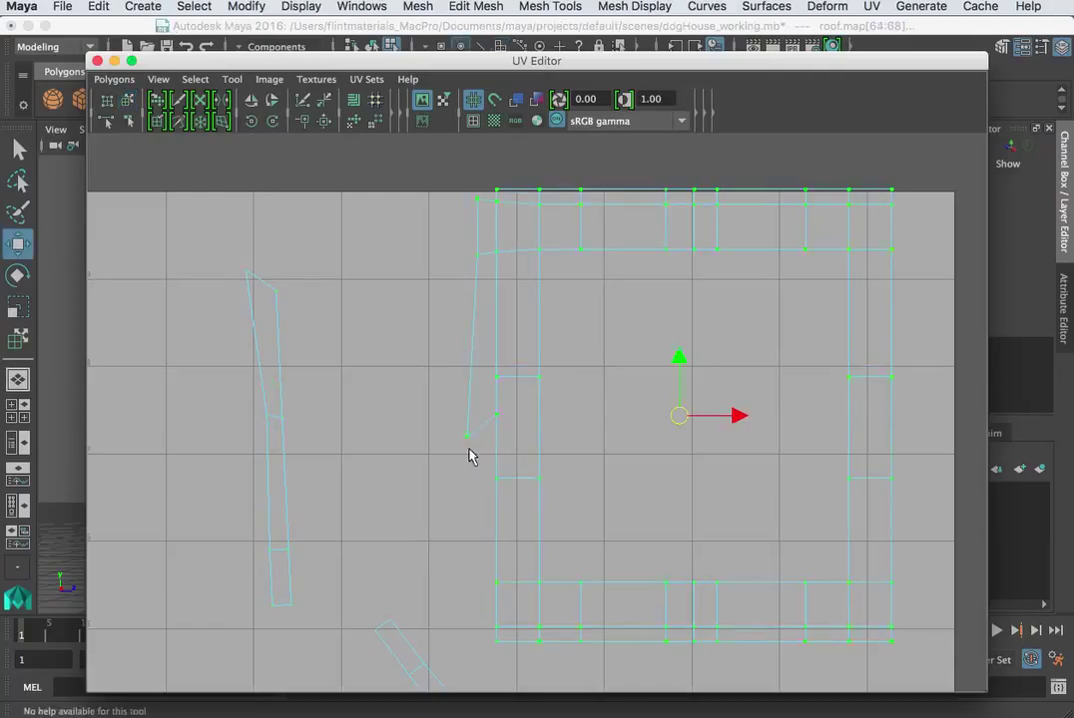
pyautogui.click(471, 454)
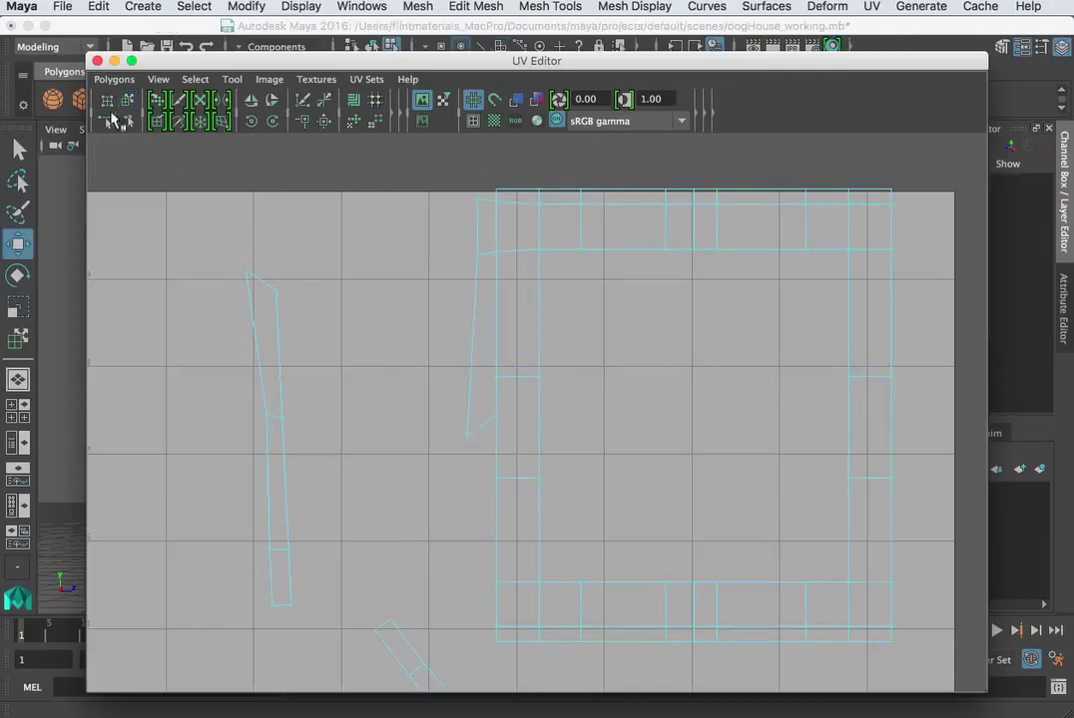
# Step: Flatten the two lower-end UVs of the sewn half strip and align them with the frame's upper-left crossing edge
pyautogui.rightClick(472, 440)
pyautogui.click(545, 436)
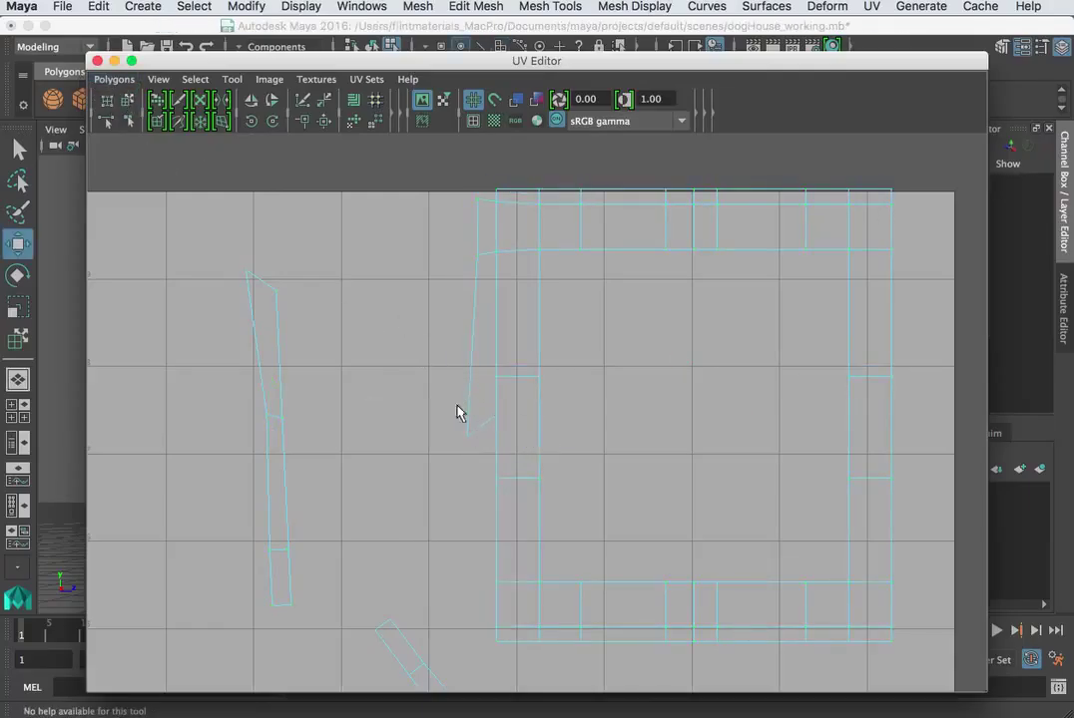
pyautogui.moveTo(473, 424); pyautogui.dragTo(475, 427)
pyautogui.moveTo(482, 371); pyautogui.dragTo(482, 400)
pyautogui.press('r')
pyautogui.press('w')
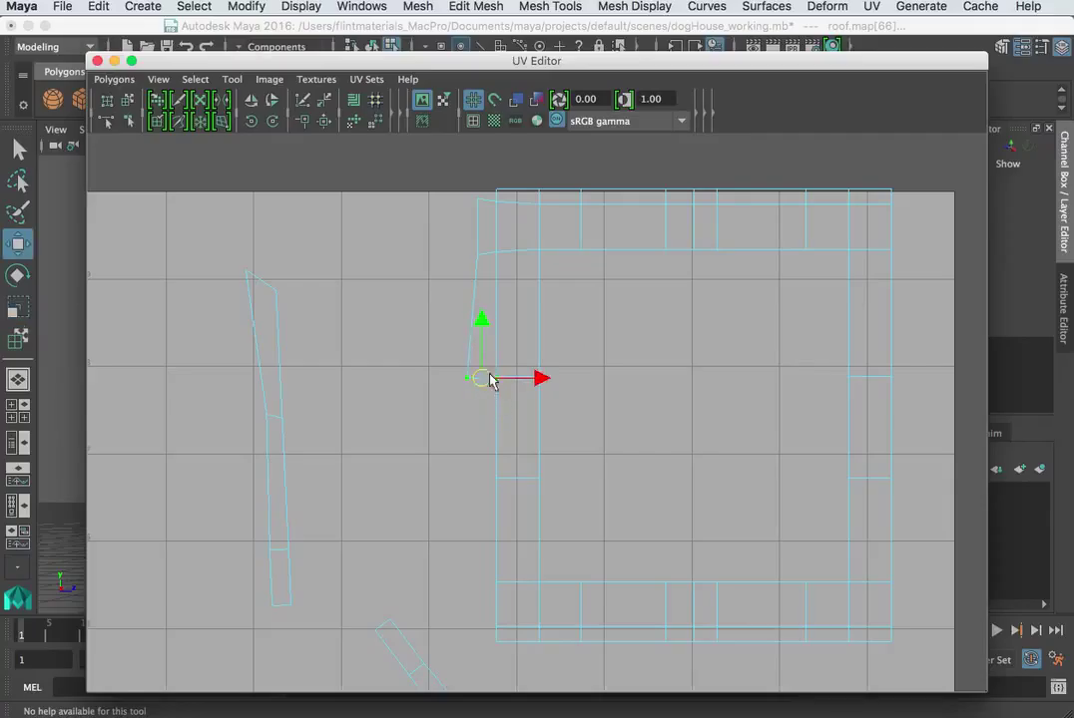
pyautogui.moveTo(482, 323); pyautogui.dragTo(483, 318)
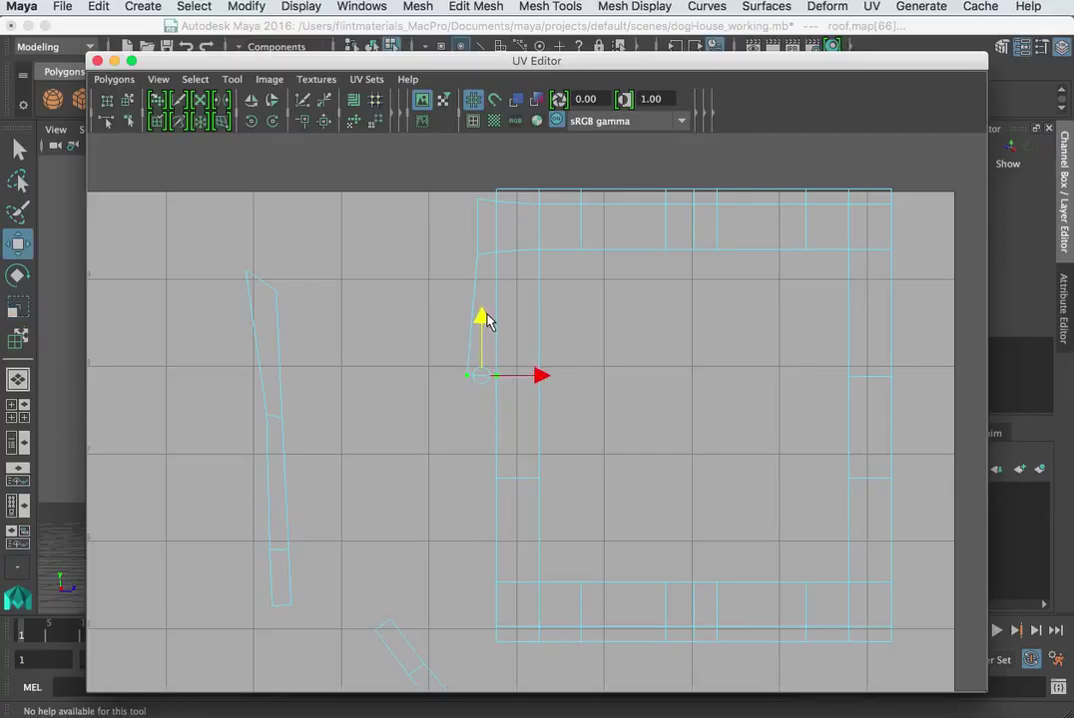
# Step: Select the frame's outer edge beside the aligned half strip and move and sew it to the strip
pyautogui.click(498, 378)
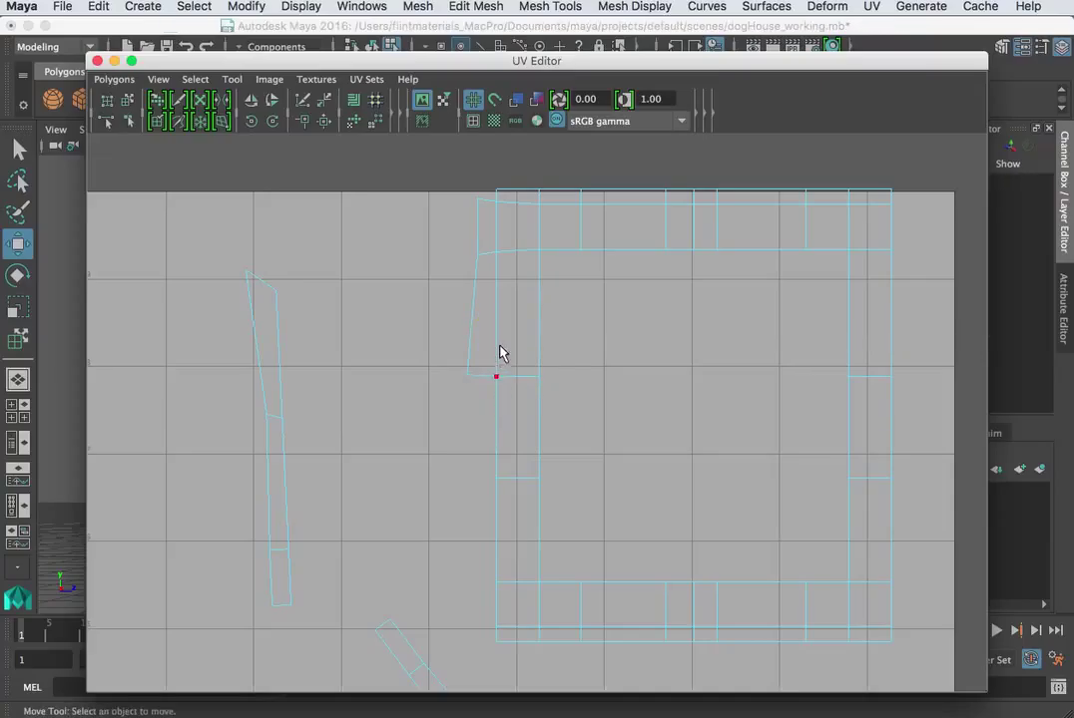
pyautogui.moveTo(501, 353); pyautogui.dragTo(501, 297, button='right')
pyautogui.click(498, 326)
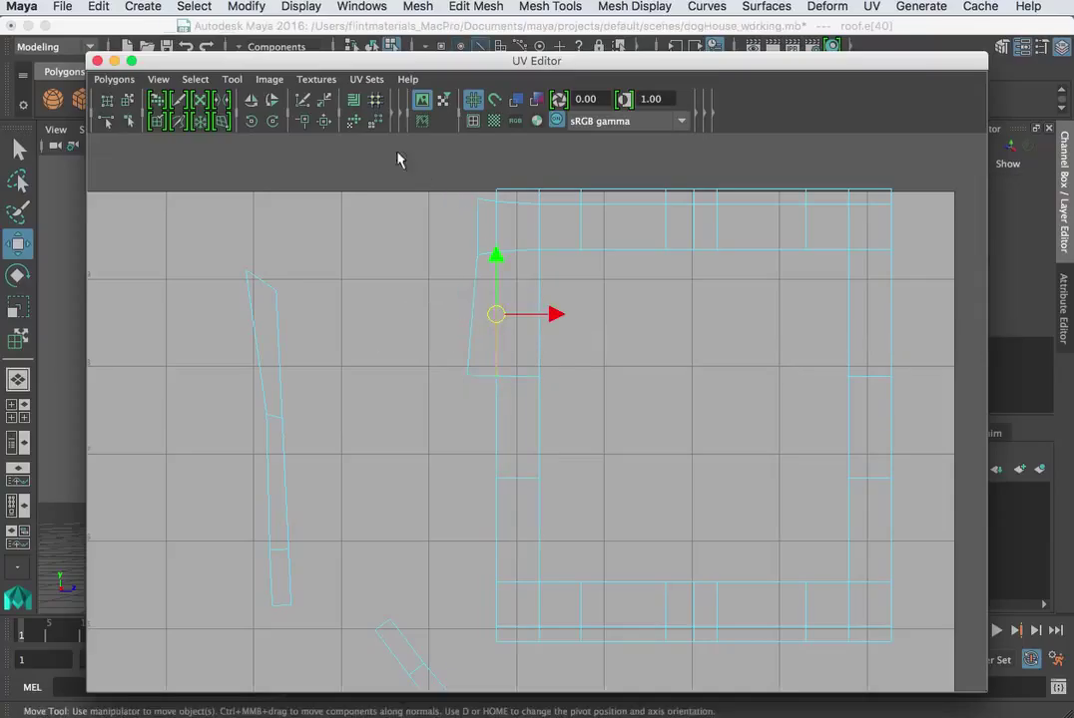
pyautogui.click(326, 121)
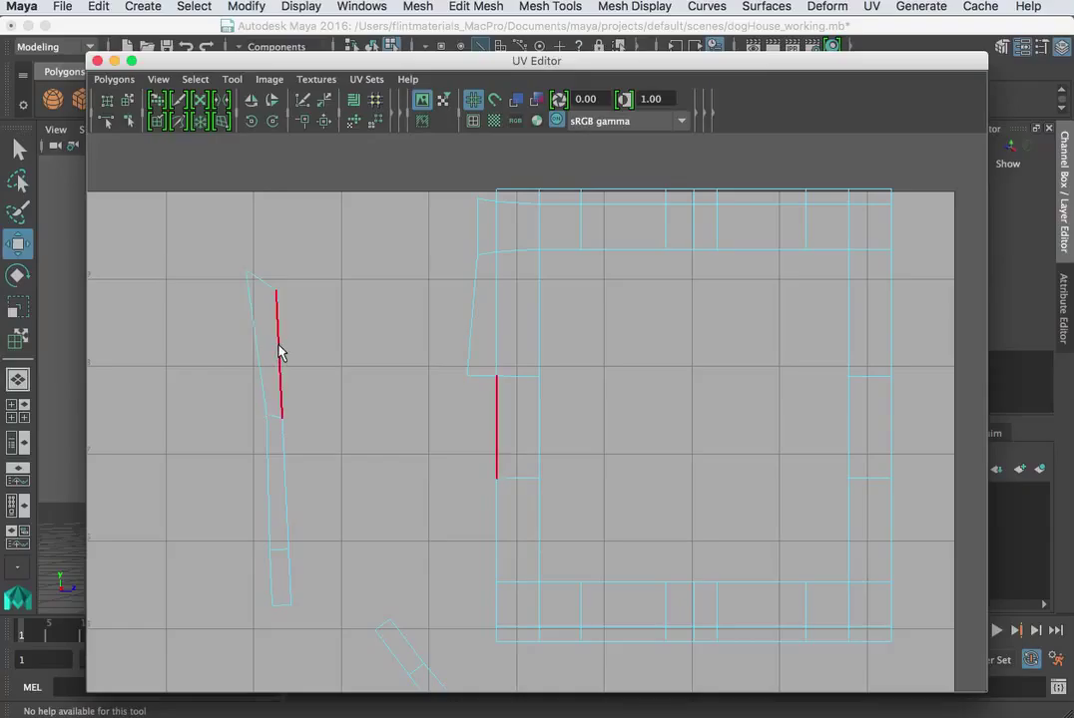
# Step: Try to move the detached half strip against the lower part of the frame's left side, and undo it
pyautogui.click(127, 100)
pyautogui.click(276, 448)
pyautogui.moveTo(279, 436); pyautogui.dragTo(487, 524)
pyautogui.hotkey('ctrl', 'z')
# Step: Move the other V-shaped gable shell down to the area below the frame shell
pyautogui.scroll(-3, 460, 555)
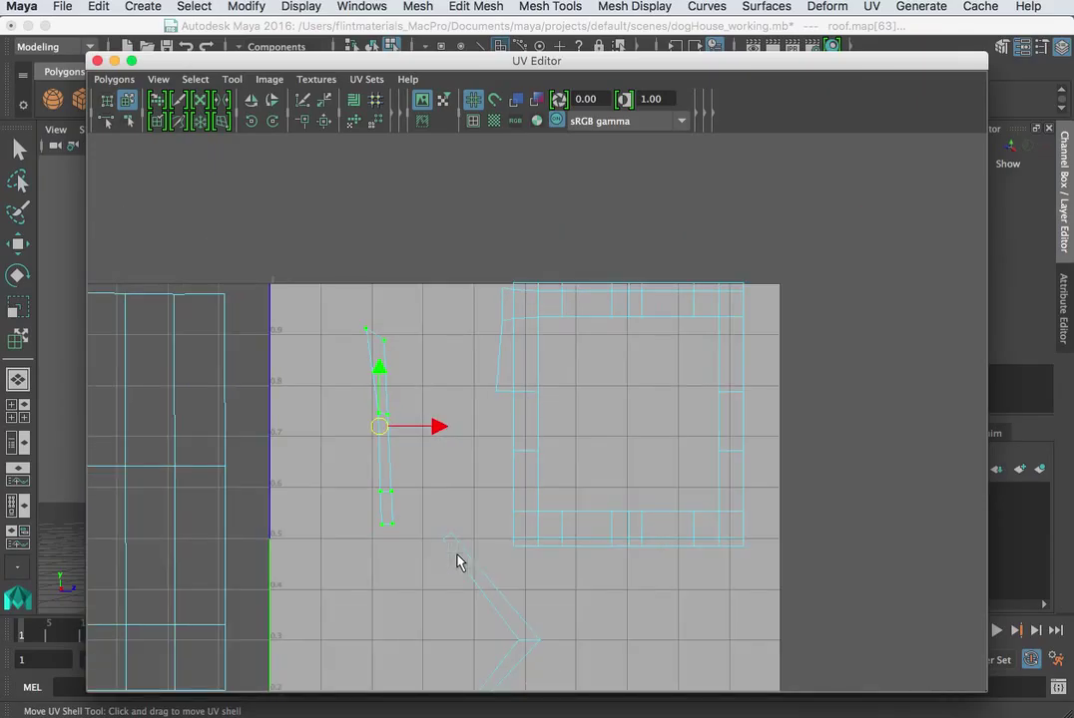
pyautogui.click(532, 639)
pyautogui.moveTo(506, 658); pyautogui.dragTo(617, 705)
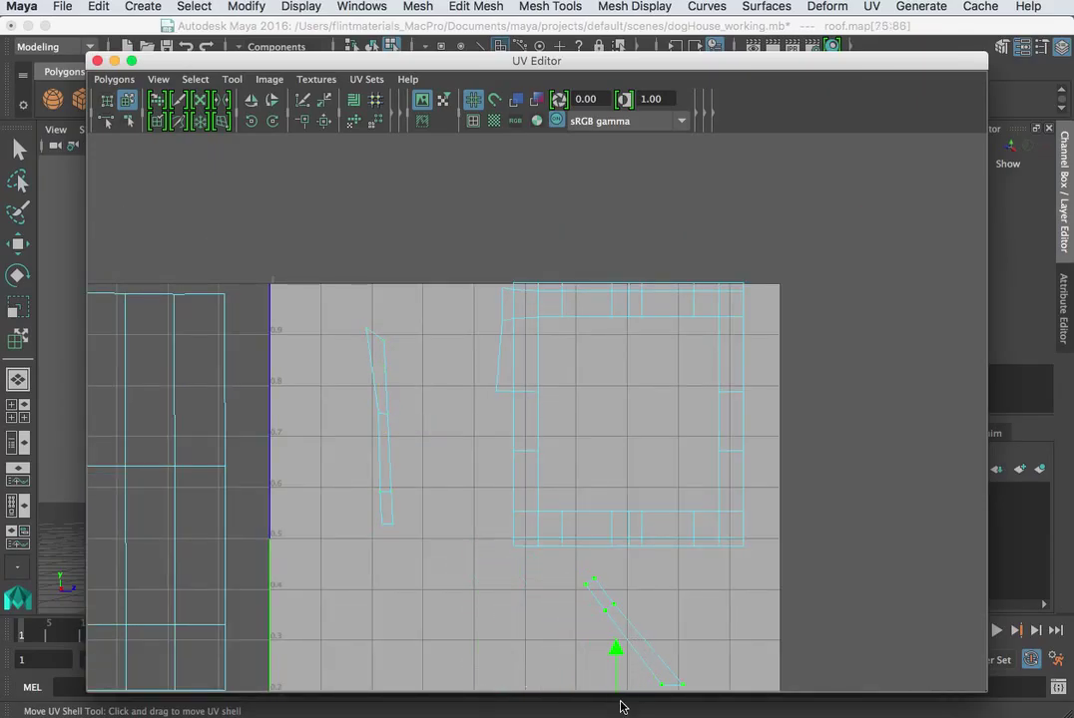
# Step: Move the detached half strip shell next to the lower part of the frame's left side
pyautogui.click(383, 434)
pyautogui.moveTo(383, 434); pyautogui.dragTo(479, 475)
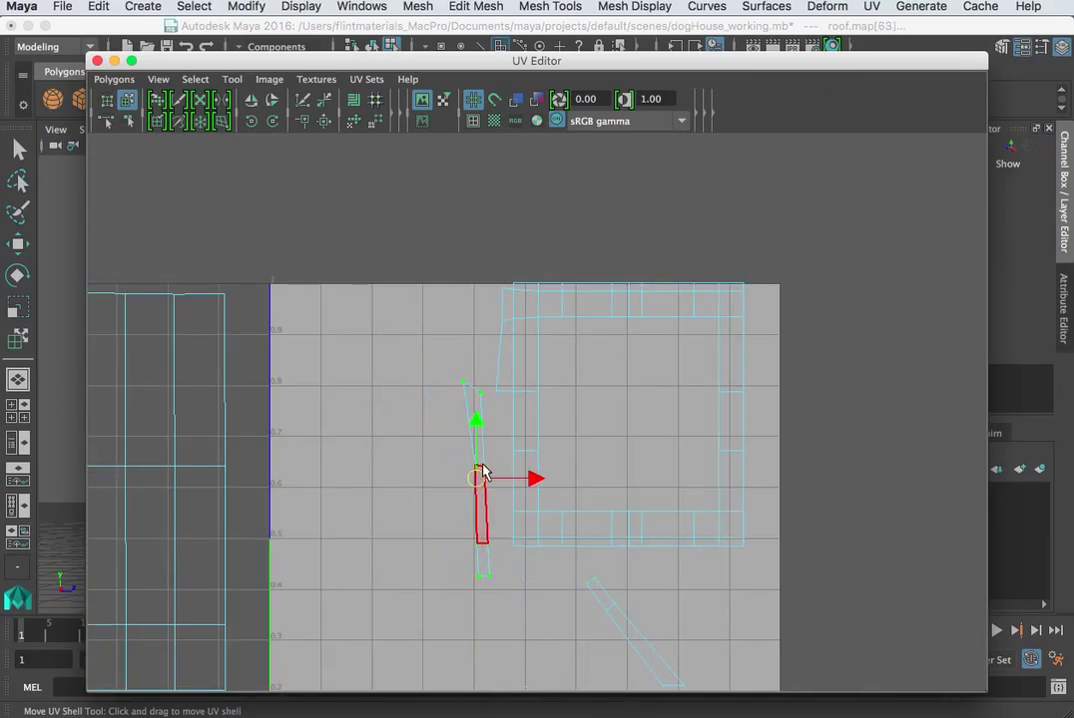
pyautogui.scroll(4, 485, 473)
pyautogui.scroll(-2, 414, 532)
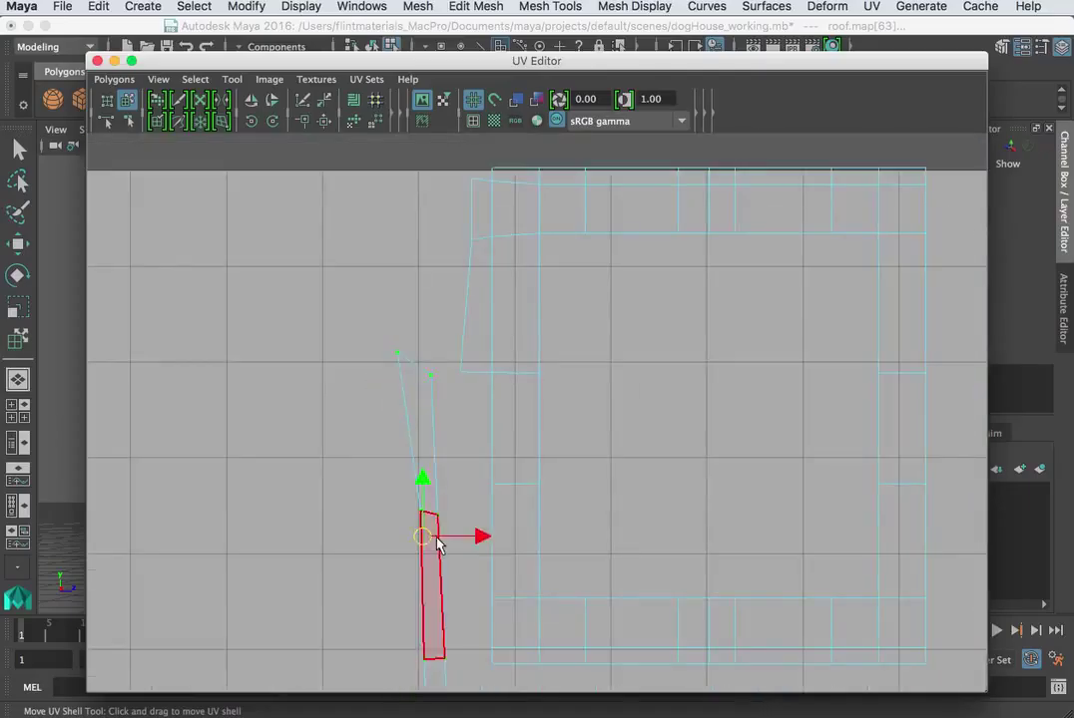
# Step: Scale the half strip down and place it so its lower divisions line up with the frame's lower-left corner edges
pyautogui.press('r')
pyautogui.moveTo(430, 531); pyautogui.dragTo(458, 499)
pyautogui.press('w')
pyautogui.press('r')
pyautogui.press('w')
pyautogui.press('r')
pyautogui.press('w')
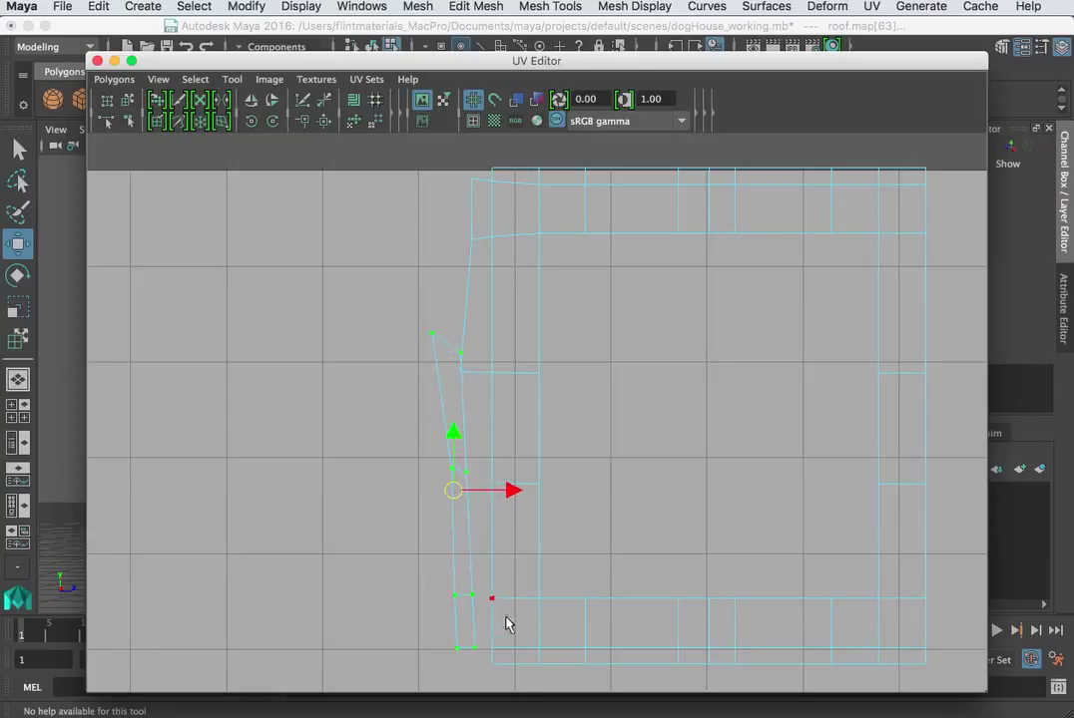
# Step: Flatten the half strip's middle pair of UVs and level them with the frame's lower-left crossing edge
pyautogui.moveTo(469, 485); pyautogui.dragTo(547, 474, button='right')
pyautogui.moveTo(457, 466); pyautogui.dragTo(465, 427)
pyautogui.press('r')
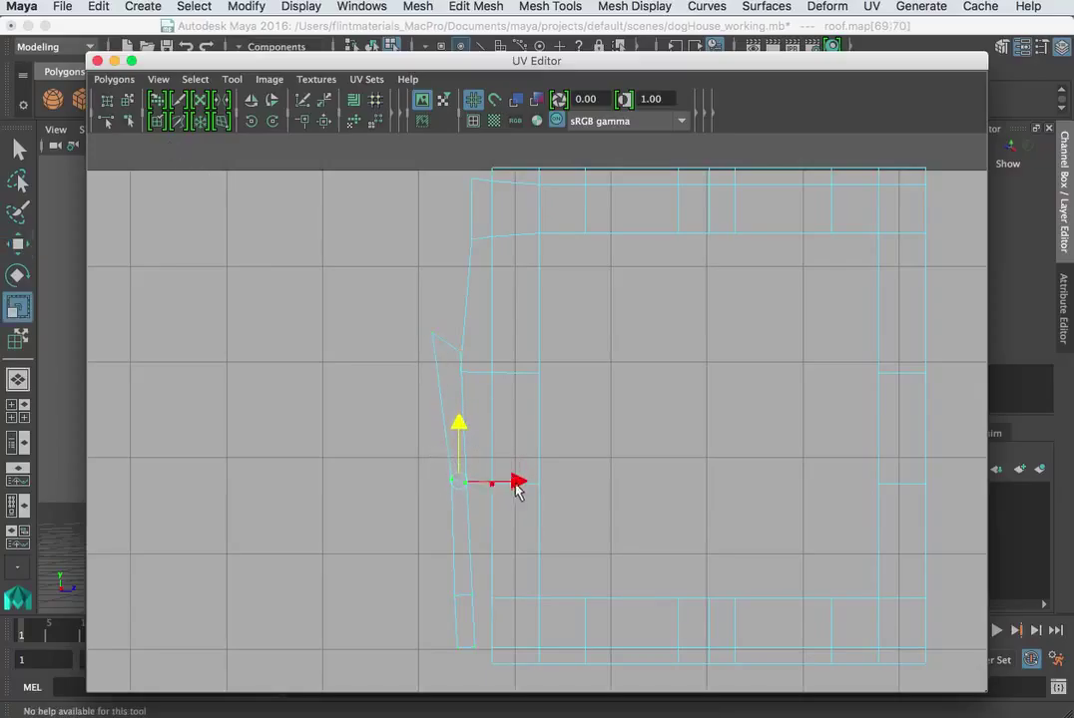
pyautogui.press('e')
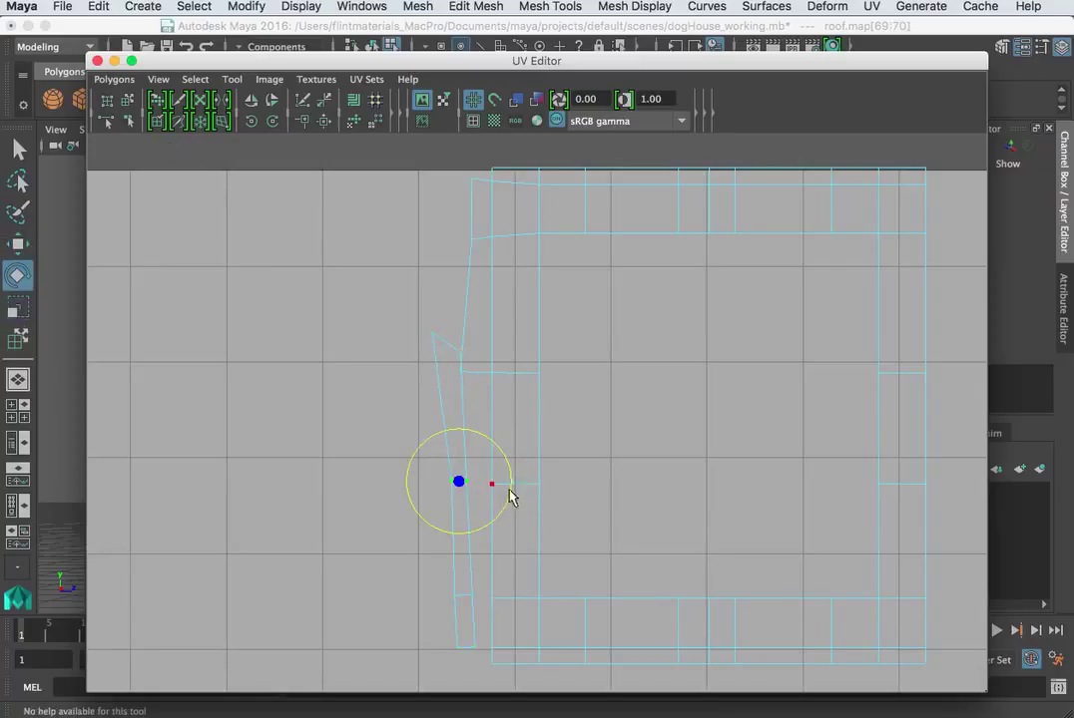
# Step: Move the half strip's top pair of UVs down beside the frame's upper-left crossing edge and rotate the pair level
pyautogui.click(432, 335)
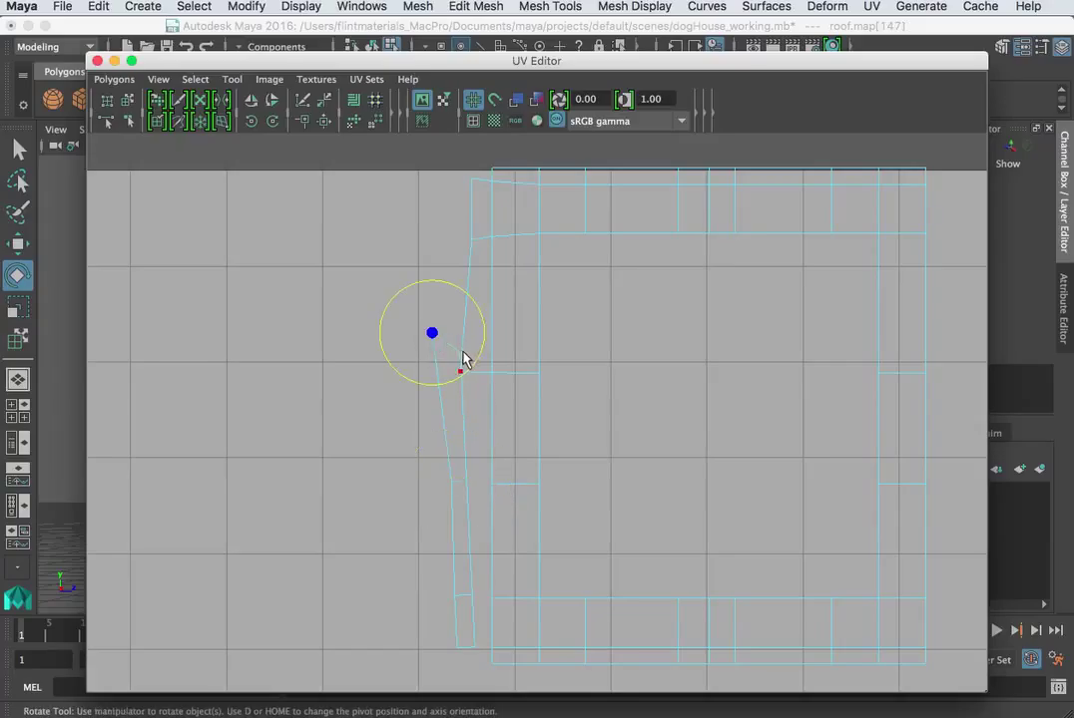
pyautogui.click(461, 354)
pyautogui.press('w')
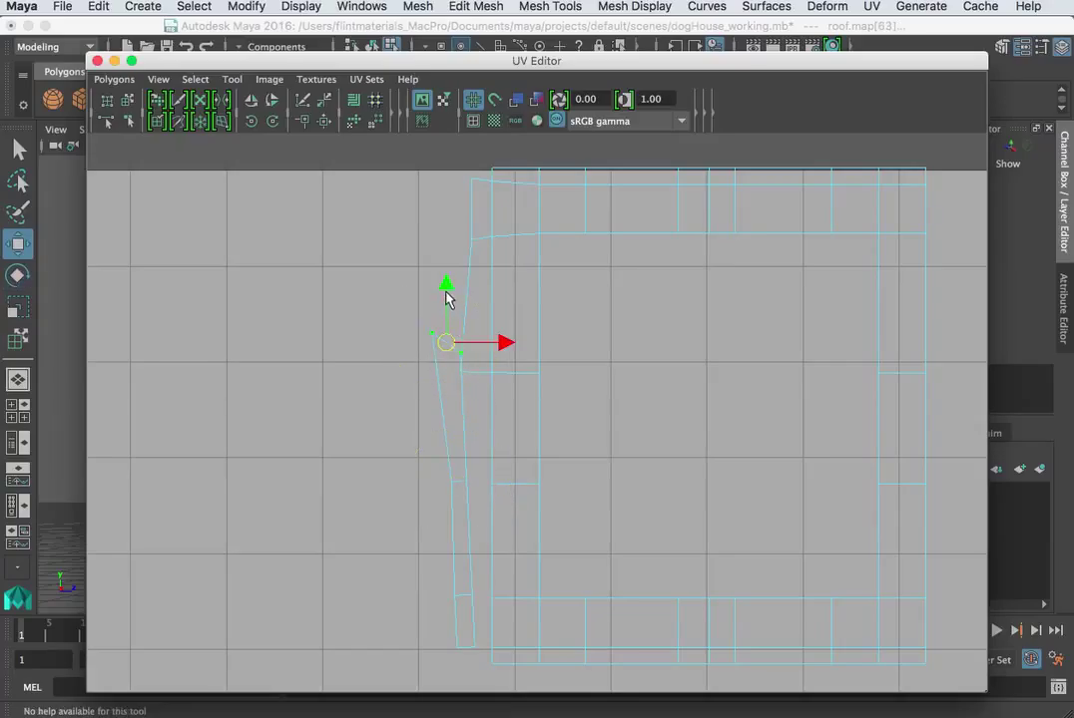
pyautogui.moveTo(446, 297); pyautogui.dragTo(448, 337)
pyautogui.press('r')
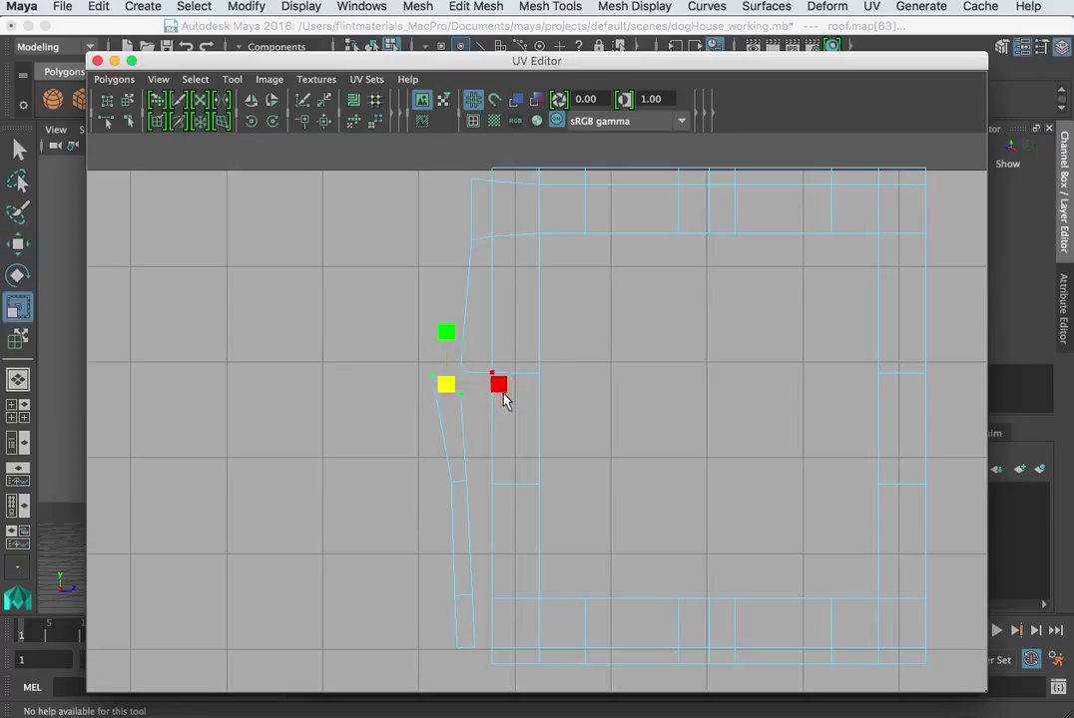
pyautogui.press('e')
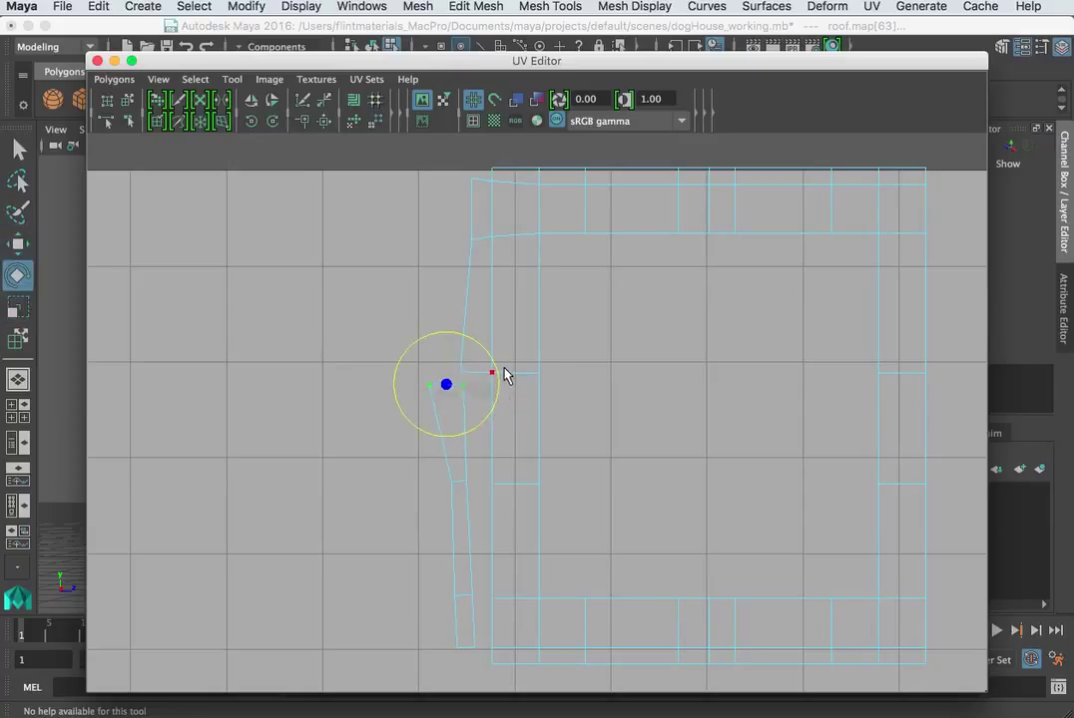
pyautogui.press('w')
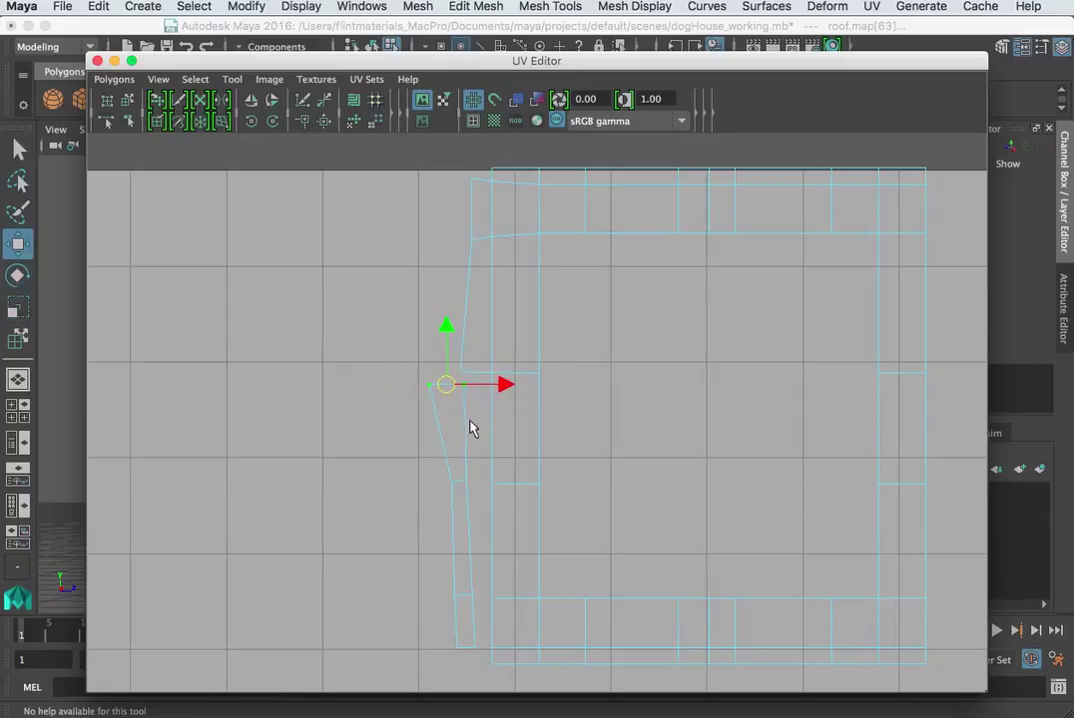
# Step: Sew the half strip onto the matching edges along the lower part of the frame's outer left side
pyautogui.moveTo(472, 428); pyautogui.dragTo(472, 375, button='right')
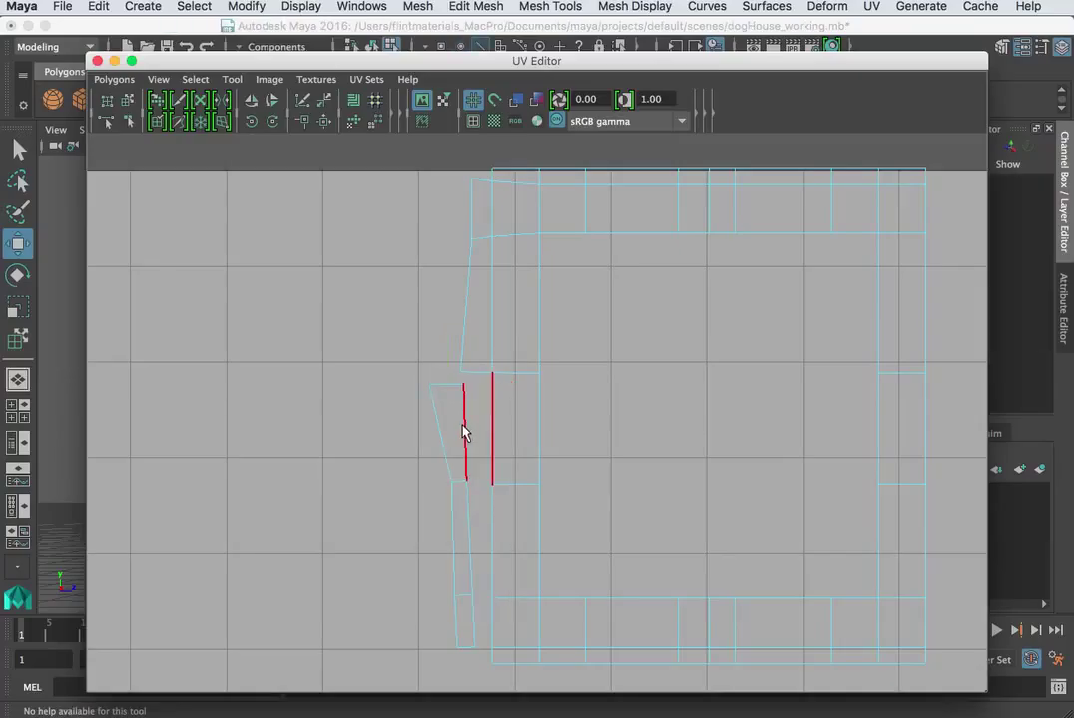
pyautogui.click(465, 432)
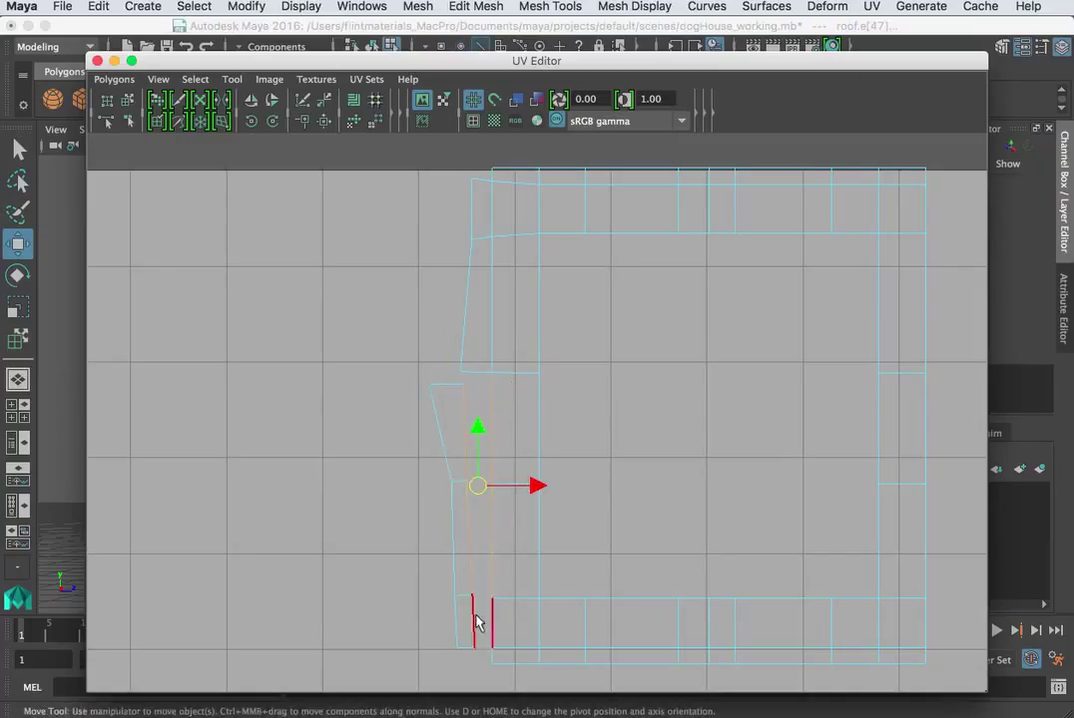
pyautogui.keyDown('shift'); pyautogui.click(479, 627); pyautogui.keyUp('shift')
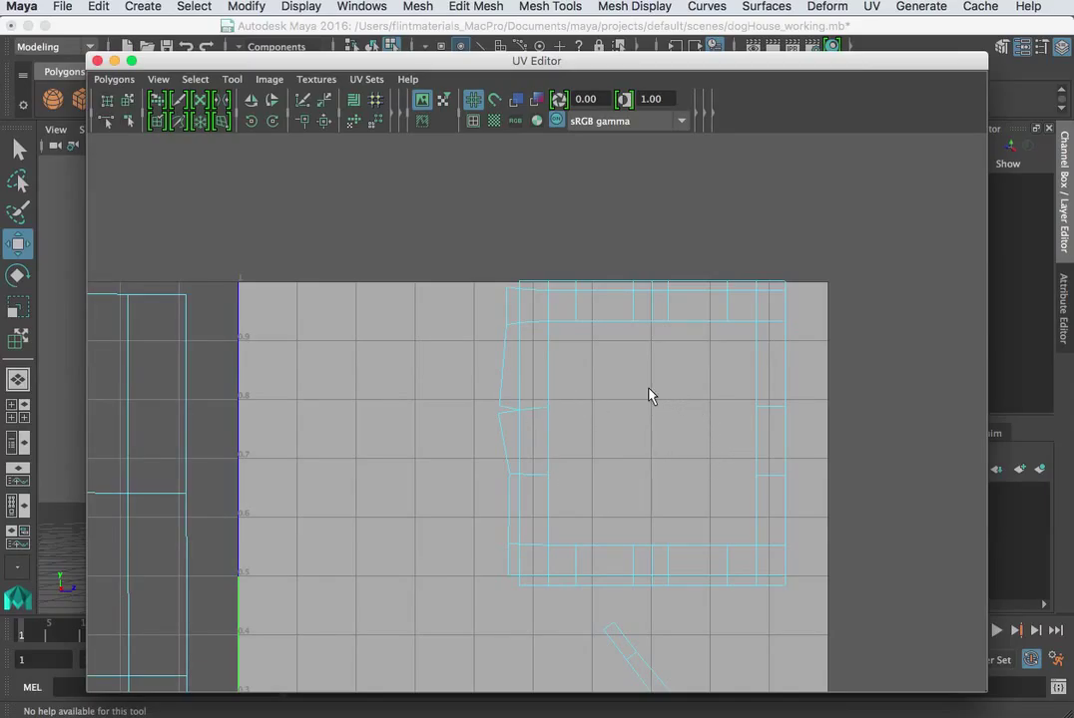
# Step: Move and sew the remaining V-shaped gable shell onto the frame's lower-right outer corner edge
pyautogui.moveTo(364, 62); pyautogui.dragTo(326, 52)
pyautogui.scroll(-3, 587, 472)
pyautogui.keyDown('alt'); pyautogui.moveTo(658, 470); pyautogui.dragTo(558, 351, button='middle'); pyautogui.keyUp('alt')
pyautogui.moveTo(573, 390); pyautogui.dragTo(569, 347, button='right')
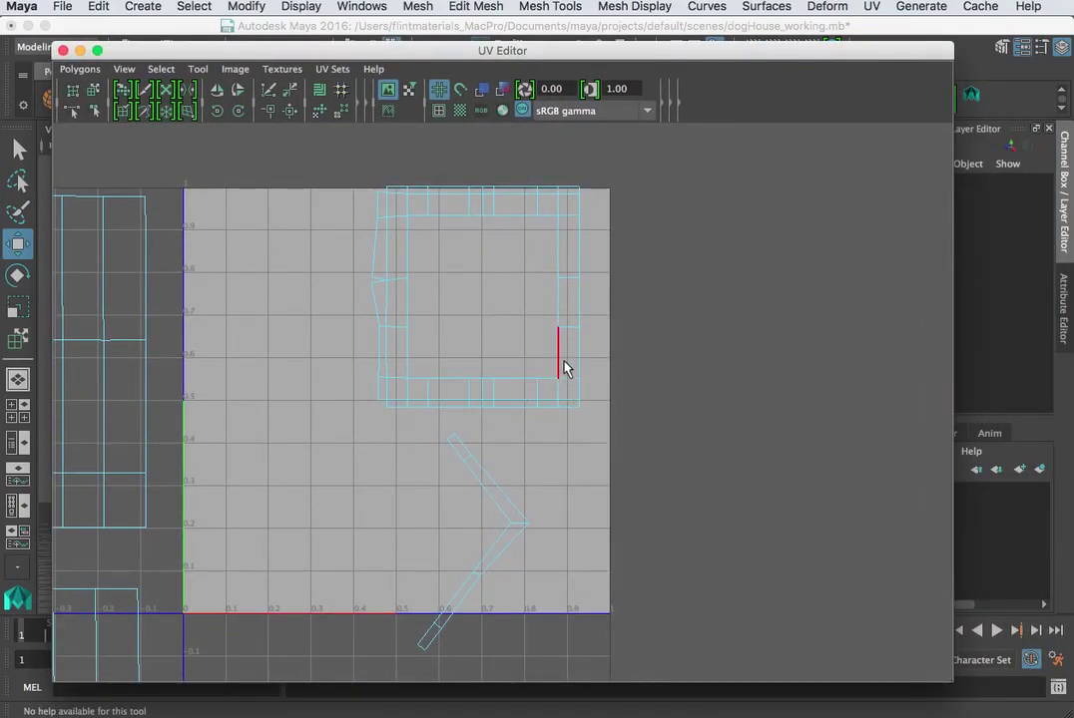
pyautogui.scroll(3, 563, 369)
pyautogui.click(642, 384)
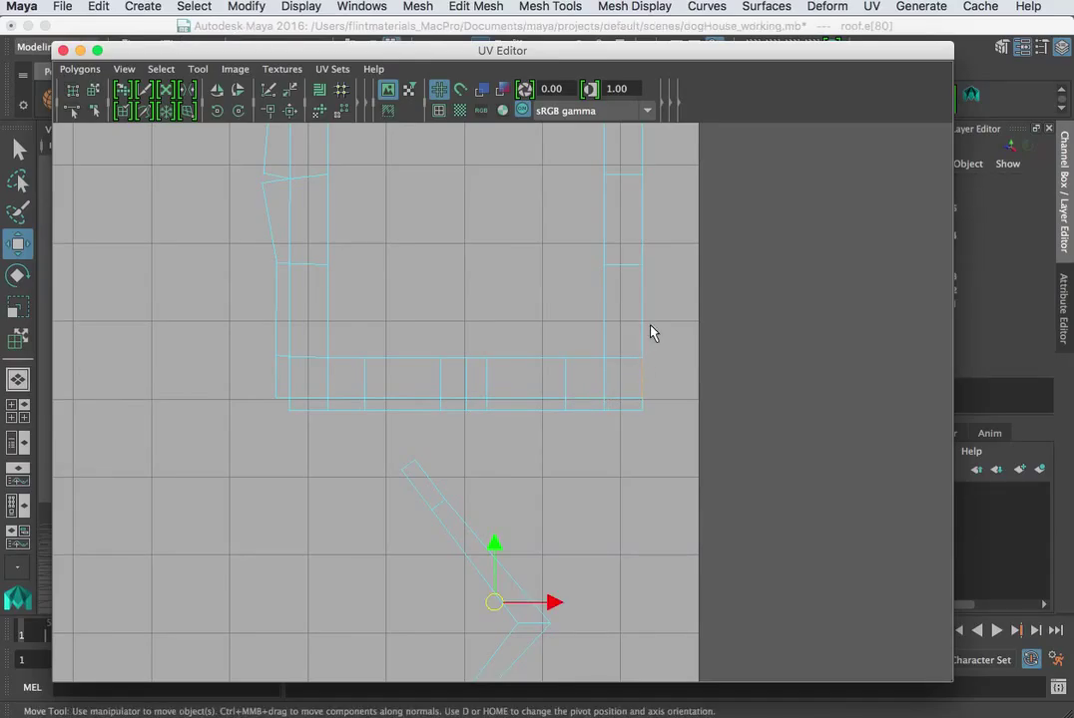
pyautogui.scroll(-3, 619, 376)
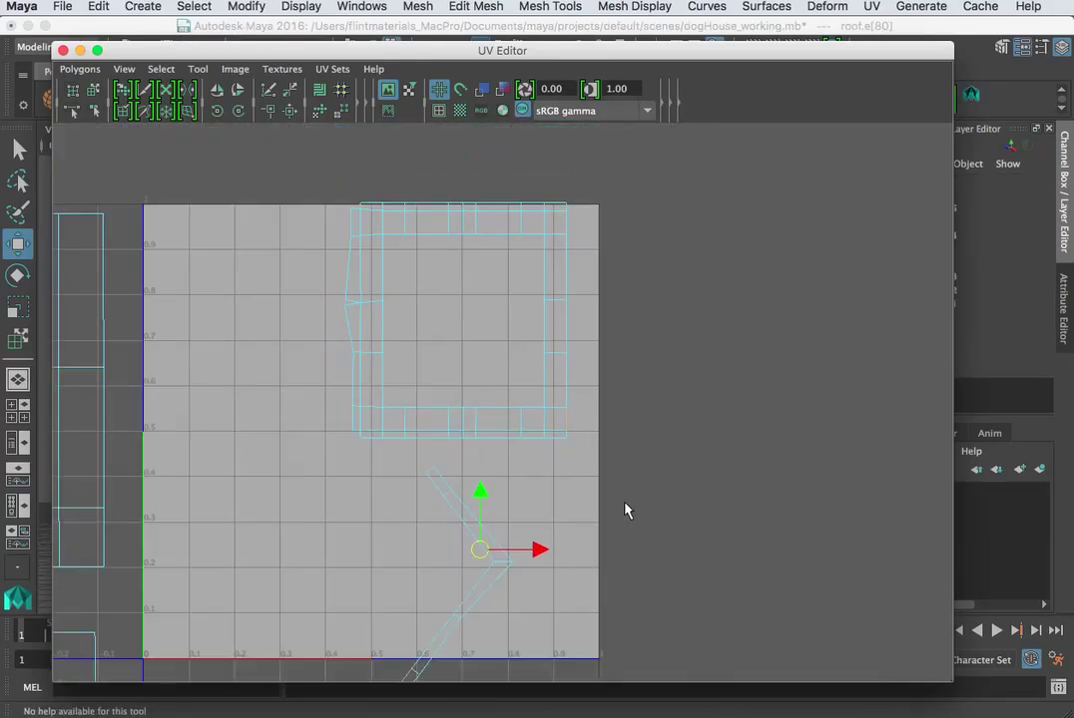
pyautogui.scroll(-1, 626, 510)
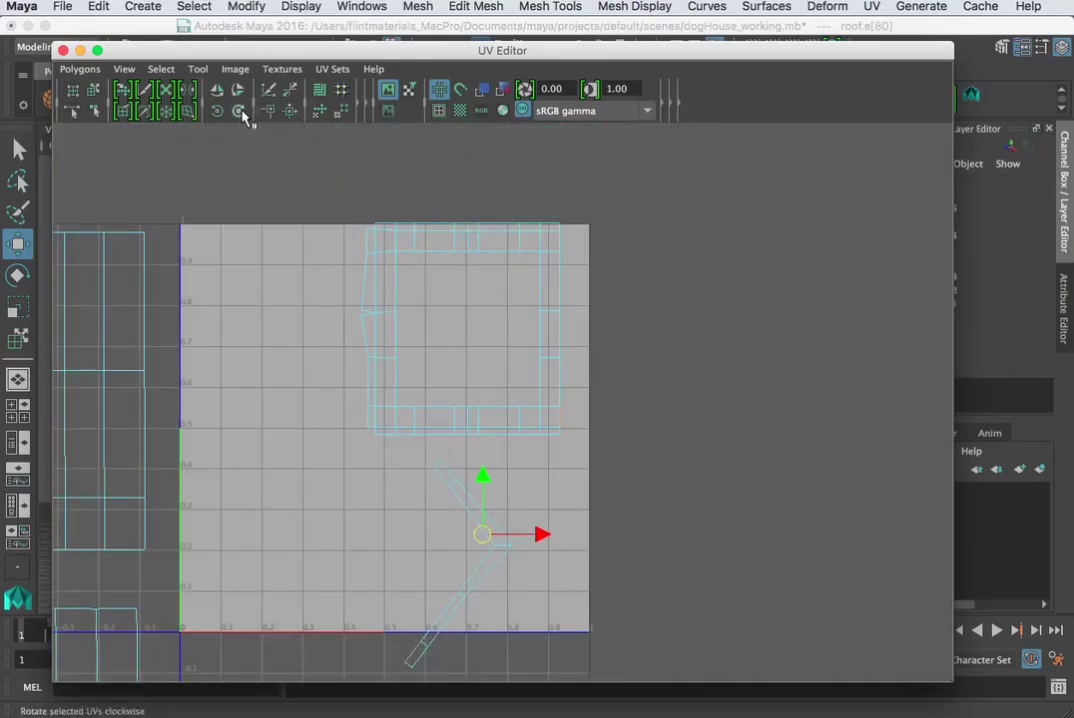
pyautogui.click(290, 111)
# Step: Move the attached gable strip's middle and ridge UV pairs next to the crossing edges on the frame's right side
pyautogui.scroll(5, 522, 323)
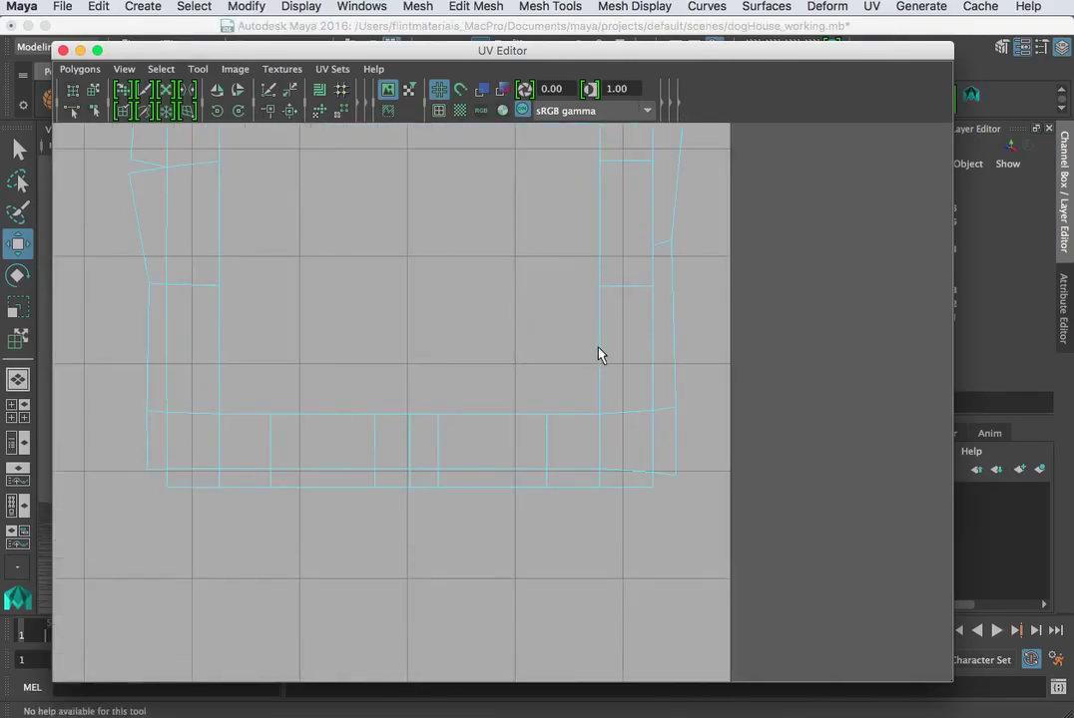
pyautogui.click(544, 429)
pyautogui.moveTo(544, 430); pyautogui.dragTo(618, 426, button='right')
pyautogui.click(529, 430)
pyautogui.moveTo(537, 375); pyautogui.dragTo(536, 422)
pyautogui.moveTo(570, 236); pyautogui.dragTo(519, 283)
pyautogui.moveTo(544, 205); pyautogui.dragTo(534, 281)
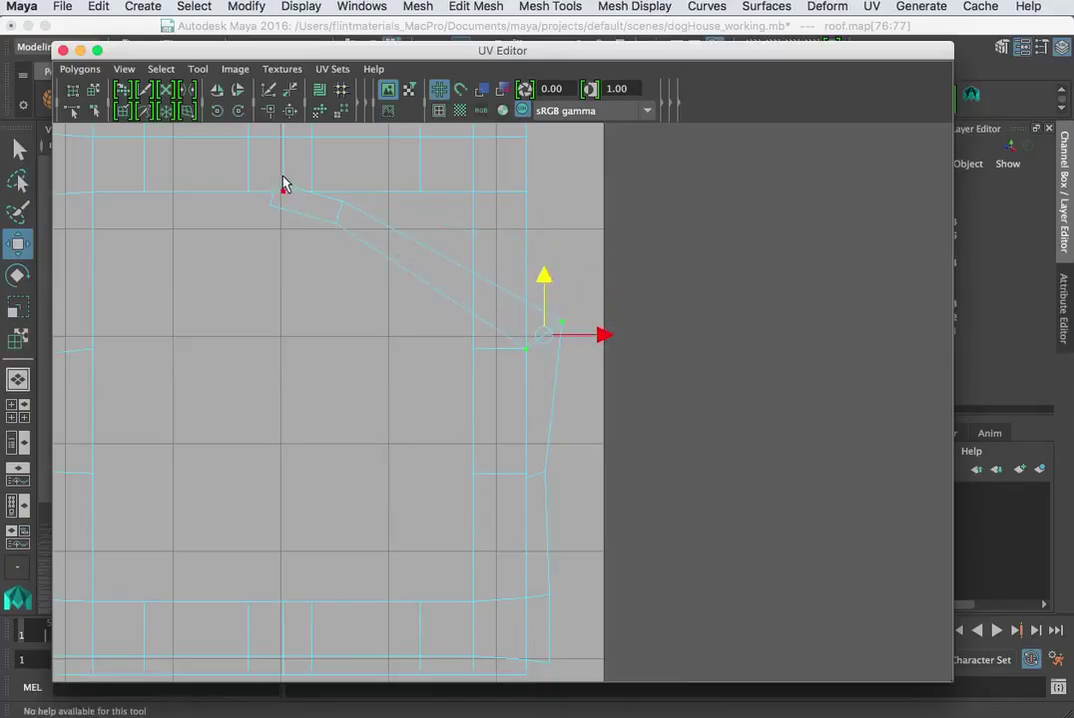
# Step: Move the gable strip's end pair of UVs to the frame's upper-right corner and level it with the upper horizontal edge
pyautogui.moveTo(276, 229); pyautogui.dragTo(281, 229)
pyautogui.keyDown('alt'); pyautogui.moveTo(280, 229); pyautogui.dragTo(309, 334, button='middle'); pyautogui.keyUp('alt')
pyautogui.moveTo(305, 294); pyautogui.dragTo(490, 328)
pyautogui.press('e')
pyautogui.press('w')
pyautogui.moveTo(516, 245); pyautogui.dragTo(513, 189)
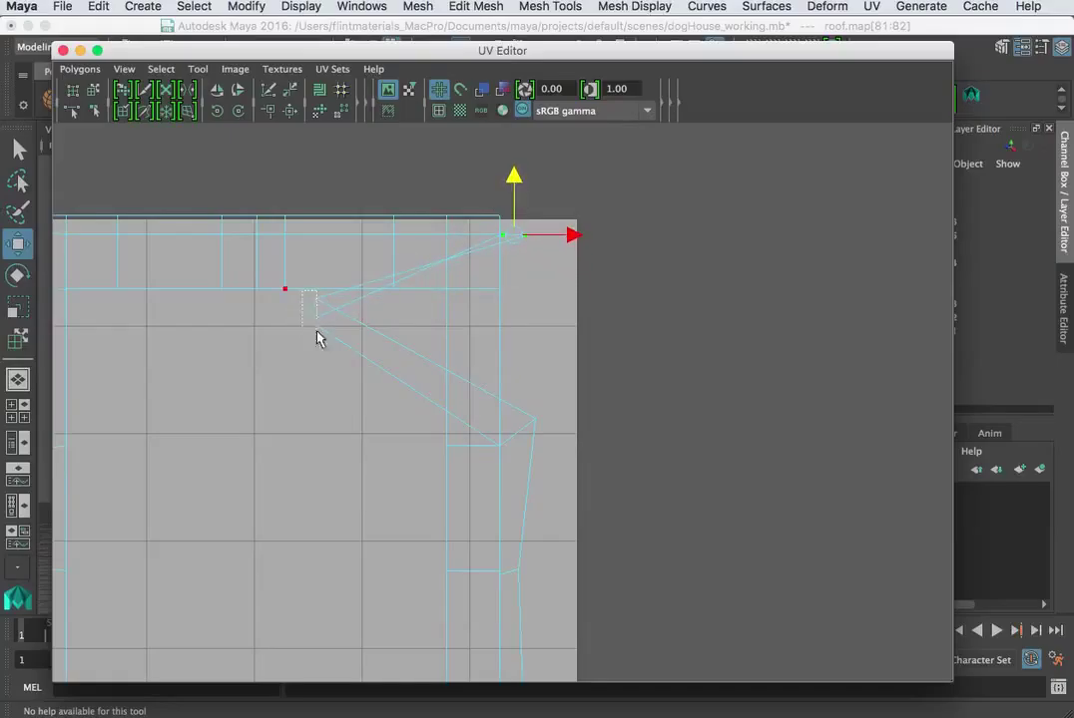
# Step: Place the gable strip's last division pair of UVs beside the frame's upper-right inner crossing edge and rotate it level
pyautogui.moveTo(316, 332); pyautogui.dragTo(519, 362)
pyautogui.press('e')
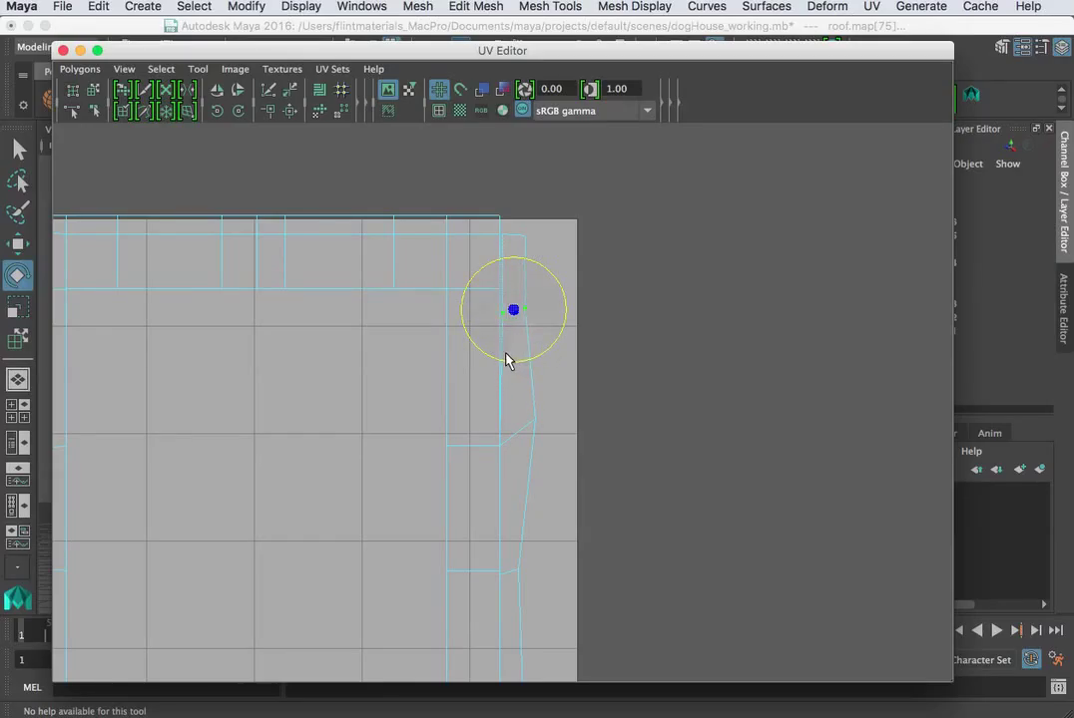
pyautogui.press('w')
pyautogui.moveTo(518, 263); pyautogui.dragTo(513, 232)
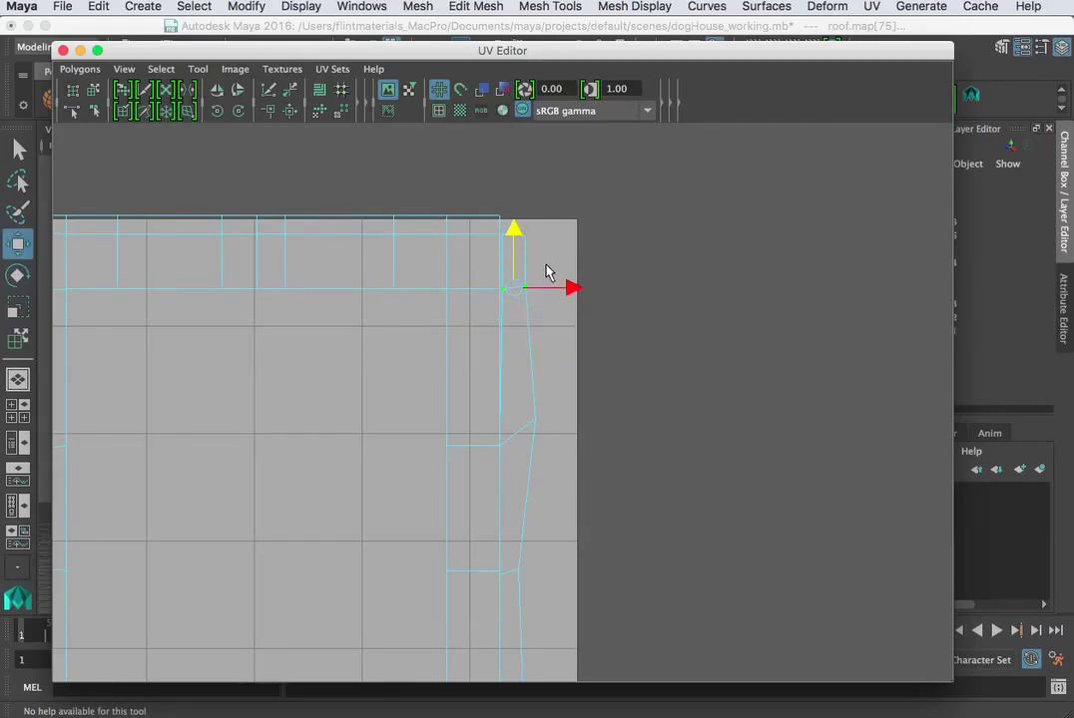
# Step: Sew the gable strip's remaining inner edges to the frame's outer right side
pyautogui.rightClick(496, 270)
pyautogui.moveTo(496, 270); pyautogui.dragTo(496, 224, button='right')
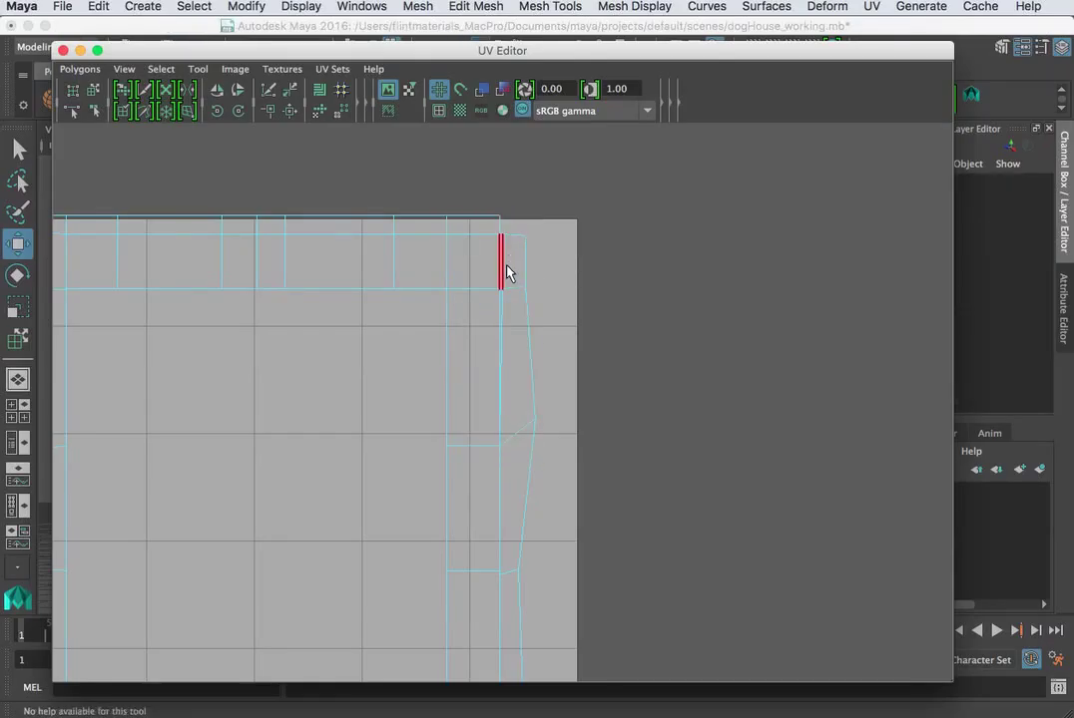
pyautogui.click(504, 268)
pyautogui.keyDown('shift'); pyautogui.click(503, 334); pyautogui.keyUp('shift')
pyautogui.keyDown('shift'); pyautogui.click(507, 494); pyautogui.keyUp('shift')
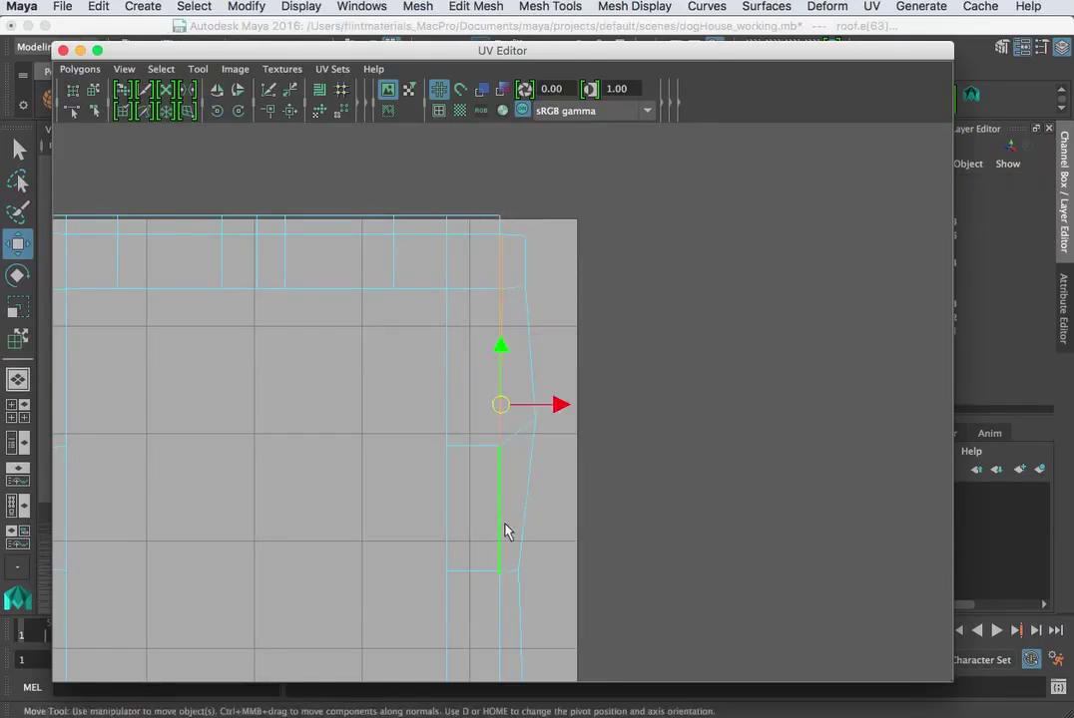
pyautogui.keyDown('shift'); pyautogui.click(501, 623); pyautogui.keyUp('shift')
pyautogui.click(290, 111)
# Step: Display the checker texture and examine its distortion on the roof's gable faces from both ends
pyautogui.scroll(-5, 465, 390)
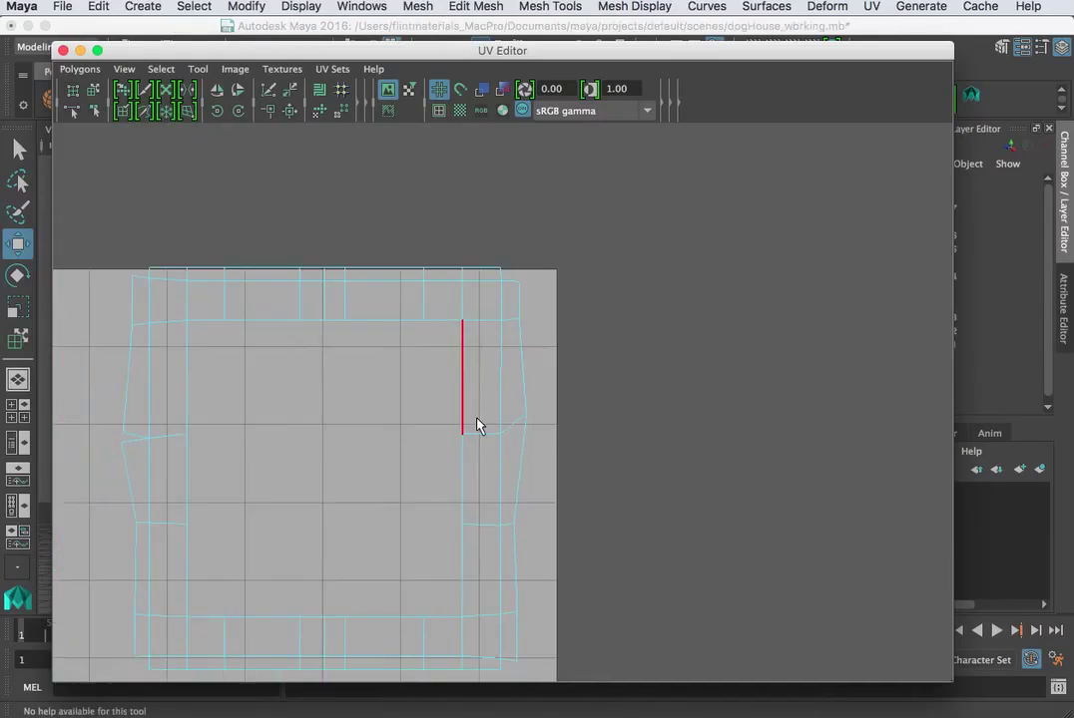
pyautogui.scroll(3, 505, 528)
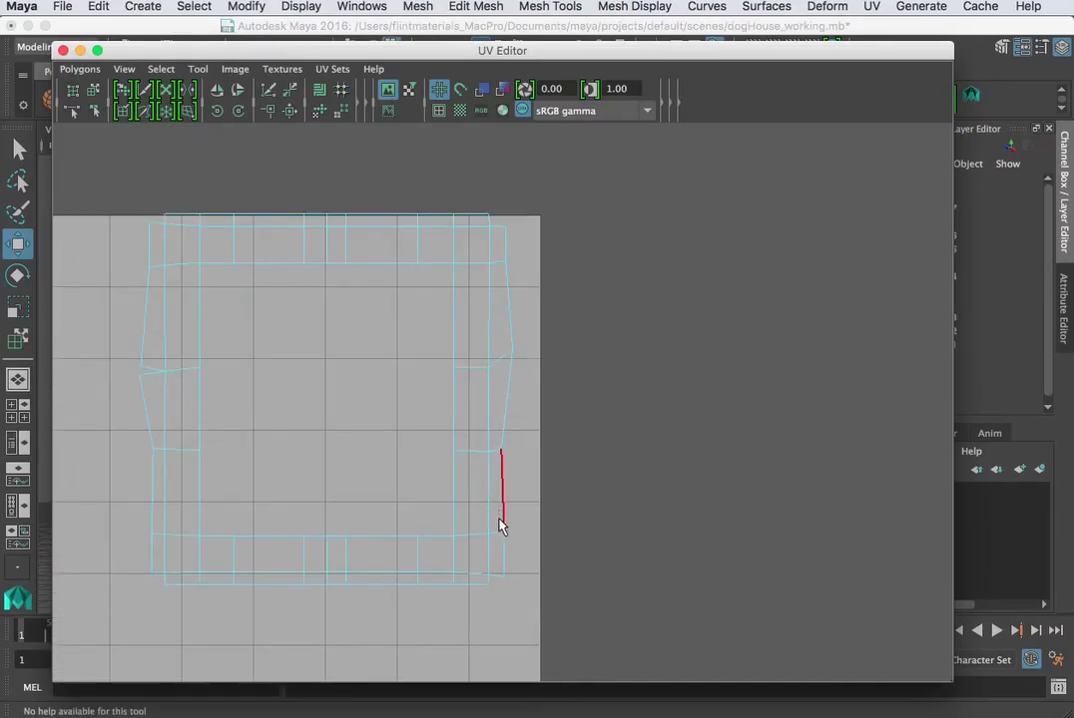
pyautogui.scroll(3, 508, 404)
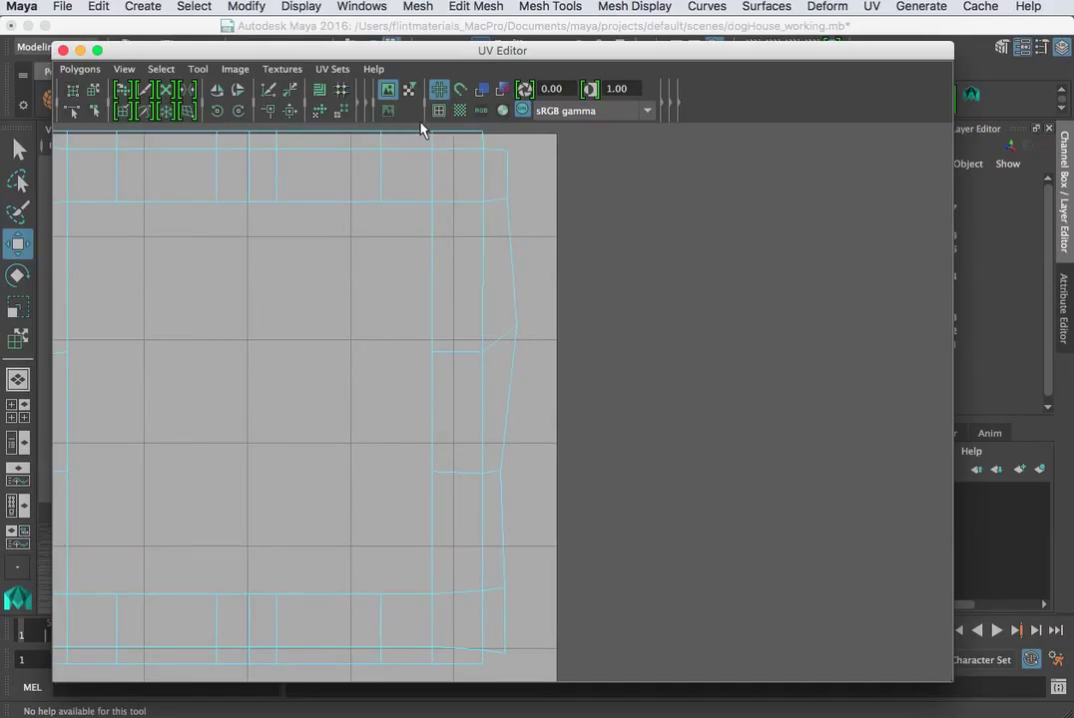
pyautogui.click(460, 111)
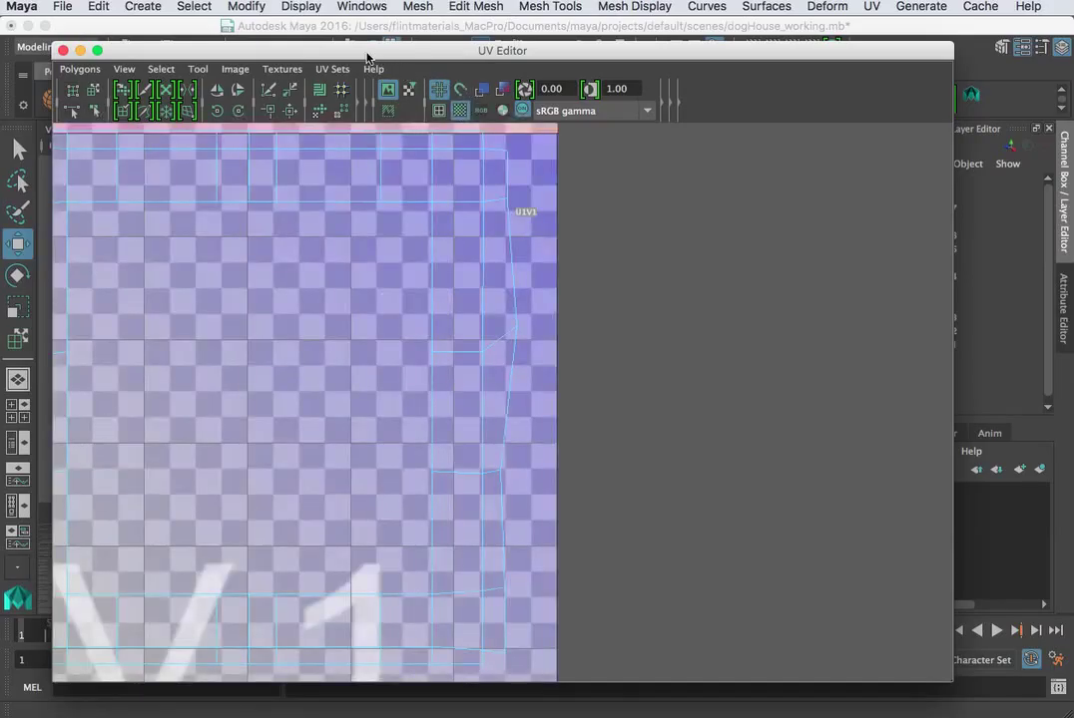
pyautogui.moveTo(341, 53); pyautogui.dragTo(1073, 150)
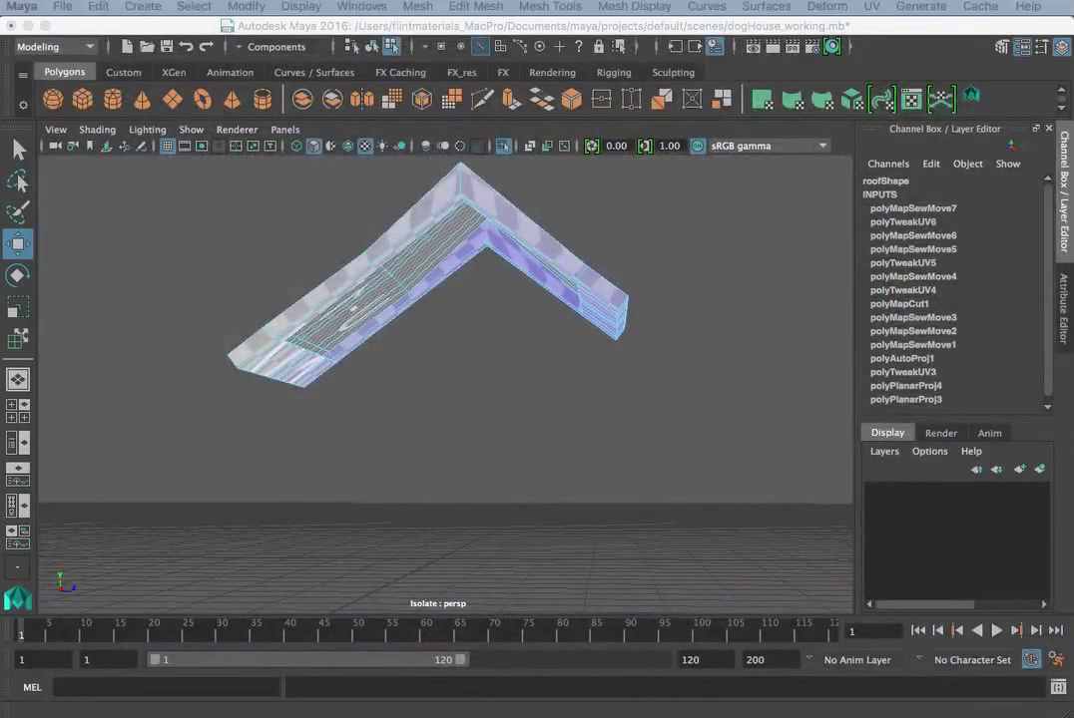
pyautogui.scroll(5, 629, 271)
pyautogui.keyDown('alt'); pyautogui.moveTo(549, 298); pyautogui.dragTo(509, 235); pyautogui.keyUp('alt')
pyautogui.scroll(-3, 531, 322)
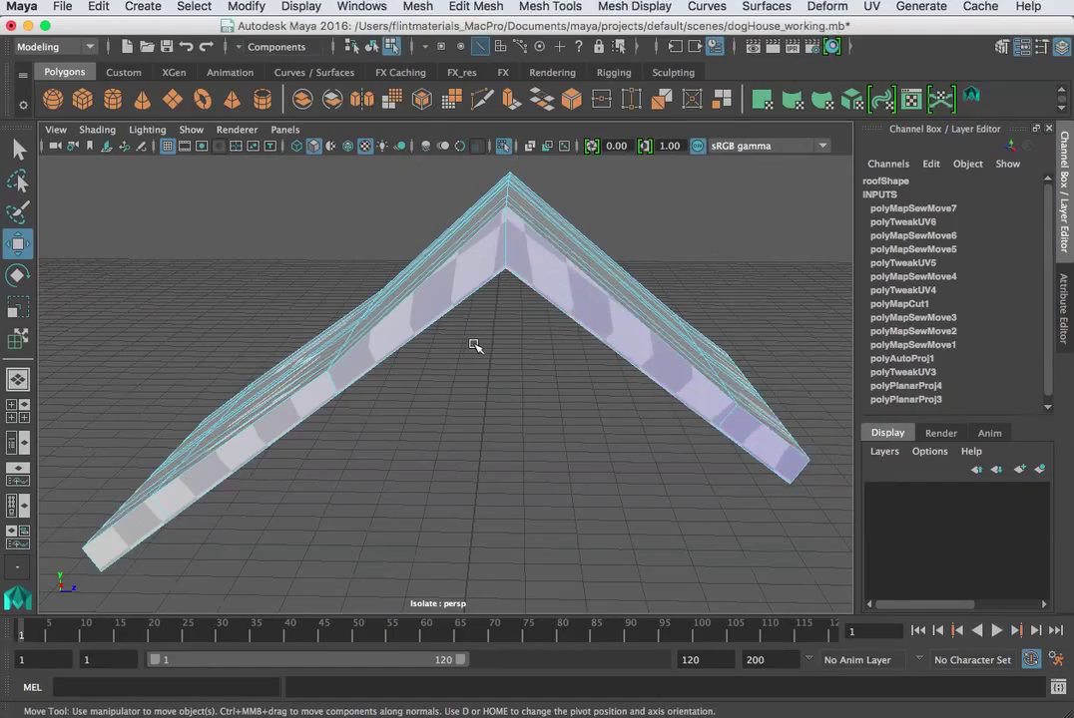
pyautogui.keyDown('alt'); pyautogui.moveTo(474, 344); pyautogui.dragTo(827, 353); pyautogui.keyUp('alt')
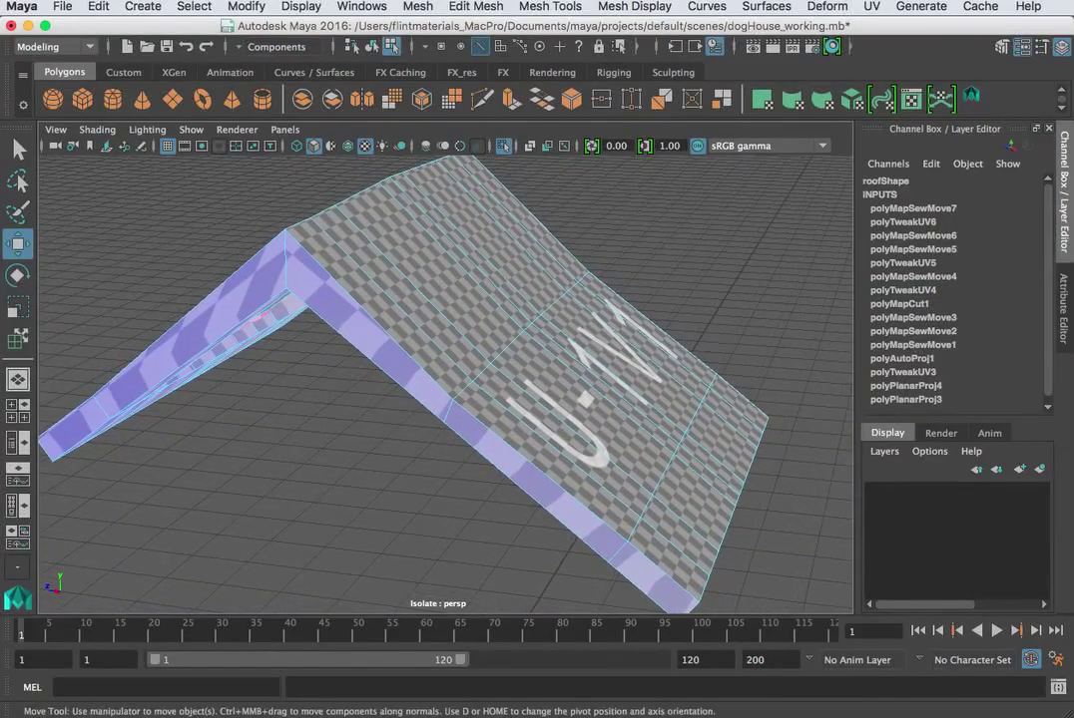
# Step: Hide the checker texture and cut the UVs along the ridge edge of the gable strip on the frame's right side
pyautogui.moveTo(1073, 100); pyautogui.dragTo(831, 165)
pyautogui.click(965, 223)
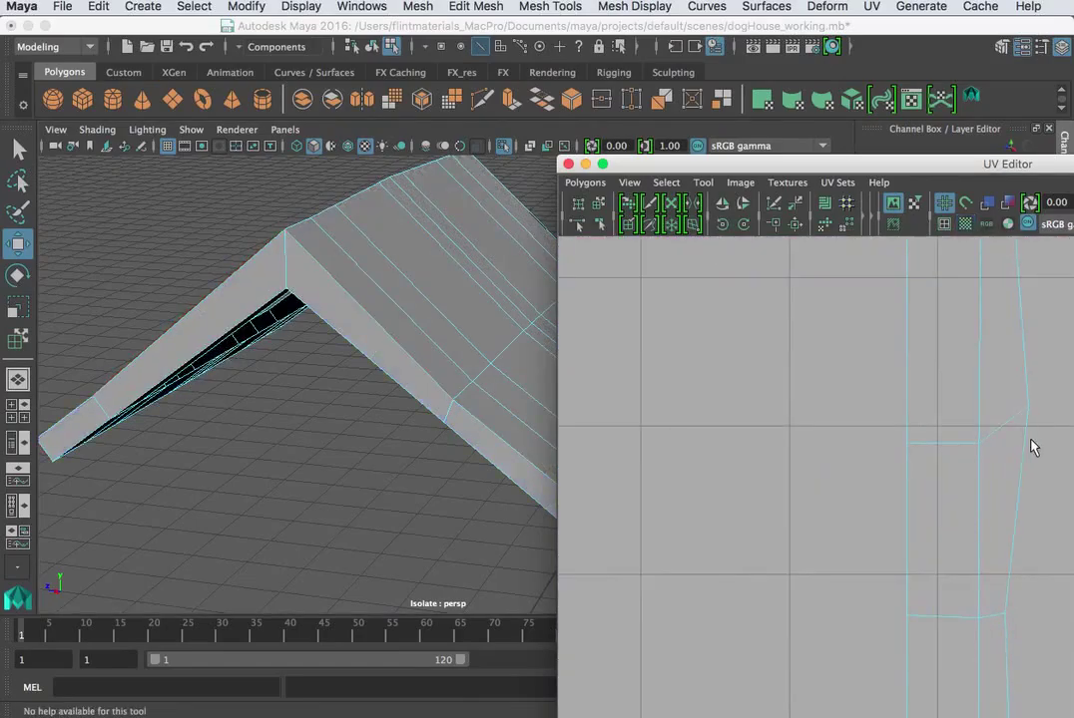
pyautogui.keyDown('alt'); pyautogui.moveTo(1000, 466); pyautogui.dragTo(1027, 468, button='middle'); pyautogui.keyUp('alt')
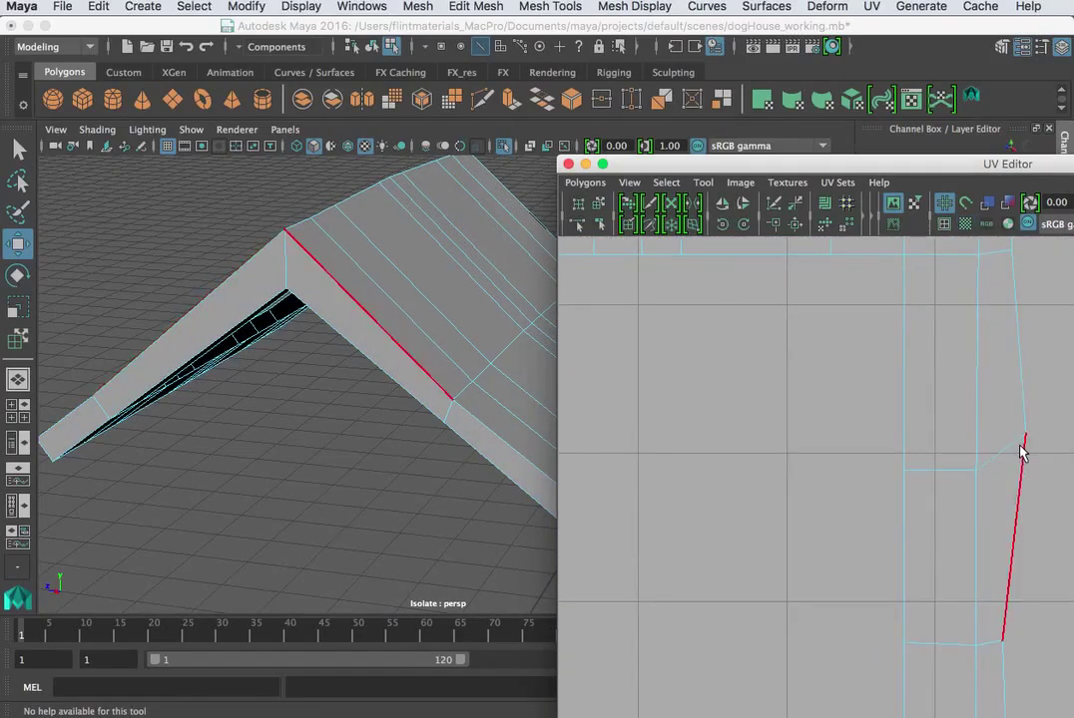
pyautogui.moveTo(1015, 450); pyautogui.dragTo(1031, 409, button='right')
pyautogui.click(1000, 464)
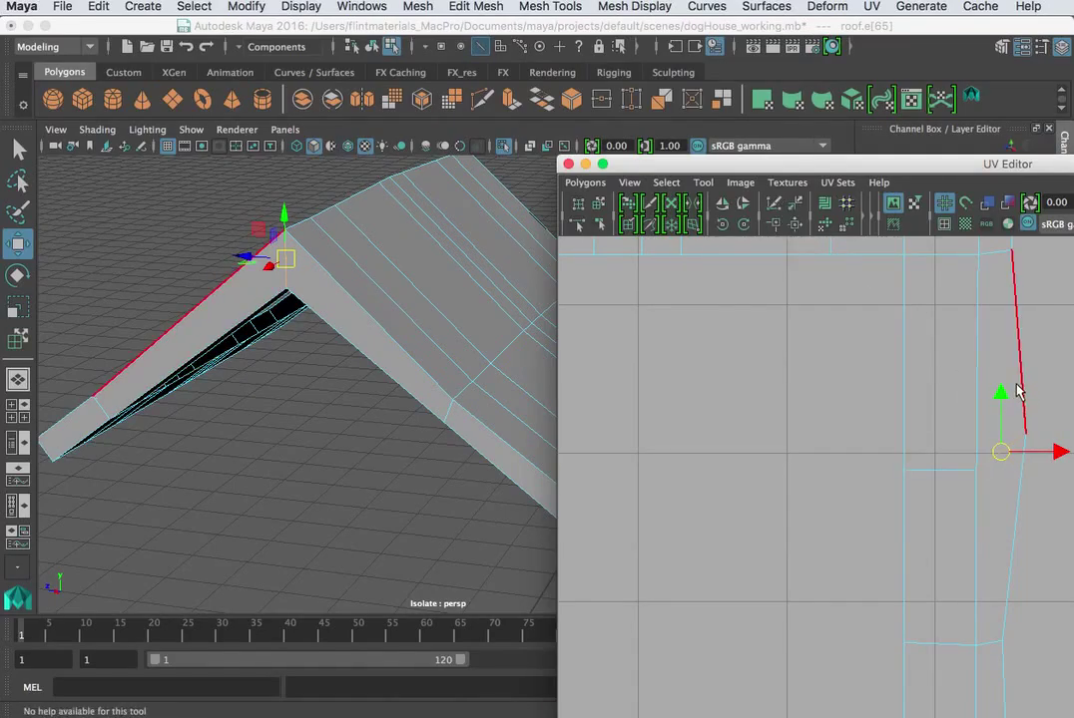
pyautogui.moveTo(1019, 424); pyautogui.dragTo(1020, 452, button='right')
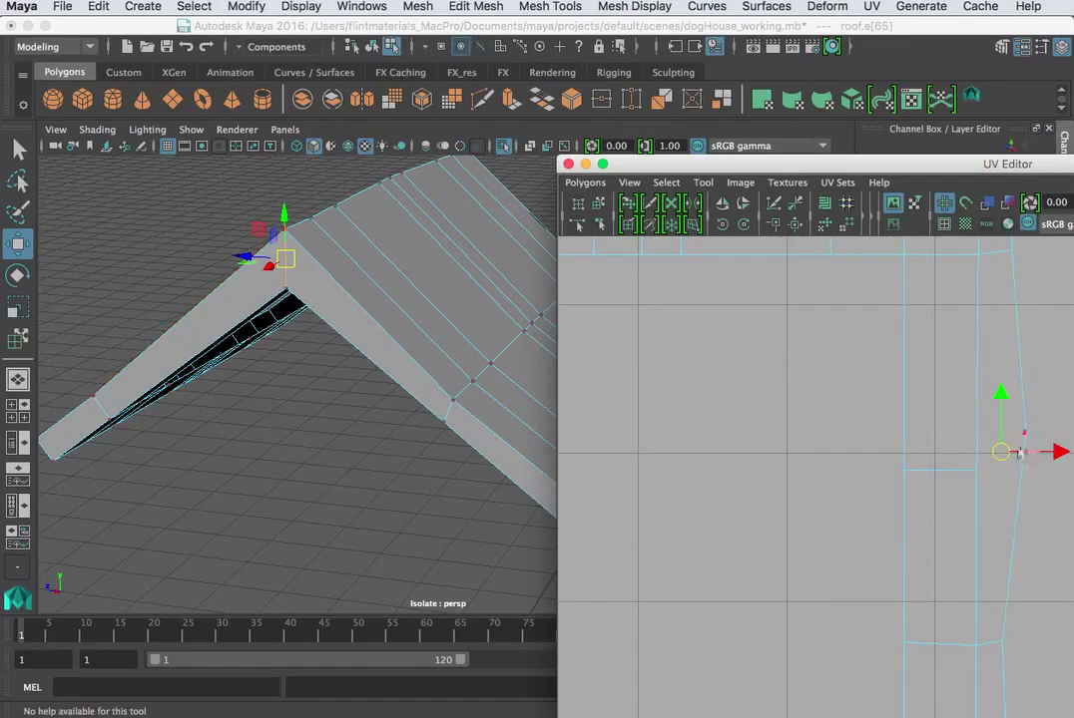
# Step: Pull the two split outer ridge UVs of the right gable strip apart vertically
pyautogui.click(1025, 435)
pyautogui.moveTo(1026, 447); pyautogui.dragTo(1023, 501)
pyautogui.click(1026, 436)
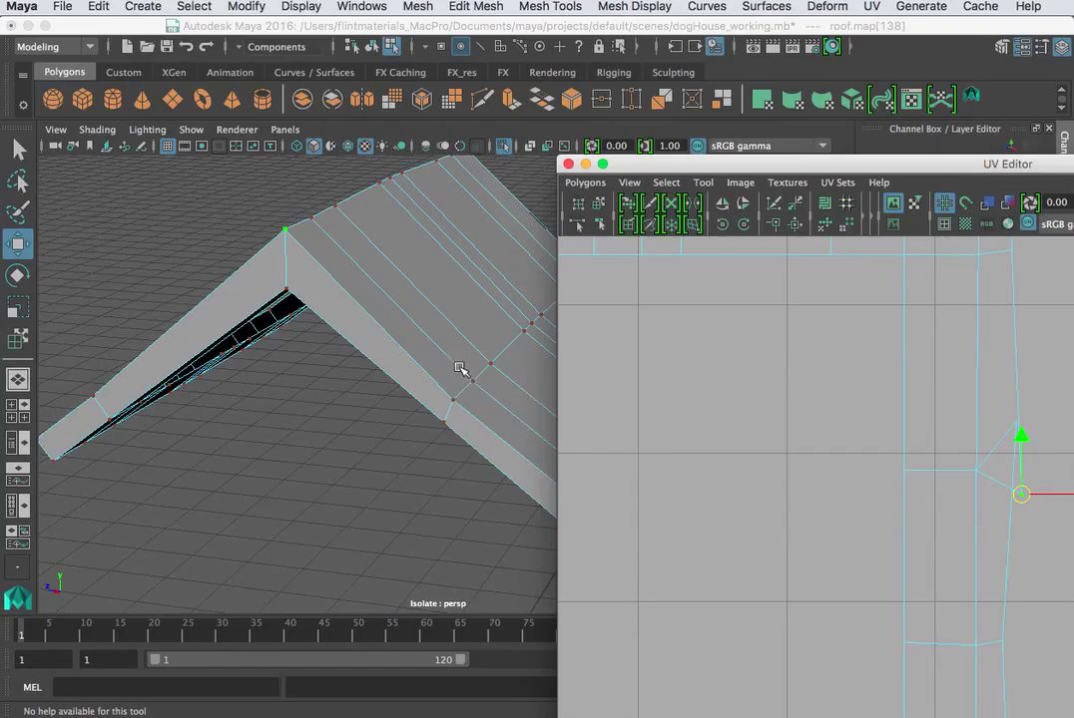
# Step: Display the checker texture and nudge the lower split ridge UV of the right gable strip to reduce its distortion
pyautogui.click(965, 225)
pyautogui.keyDown('alt'); pyautogui.moveTo(388, 397); pyautogui.dragTo(434, 341); pyautogui.keyUp('alt')
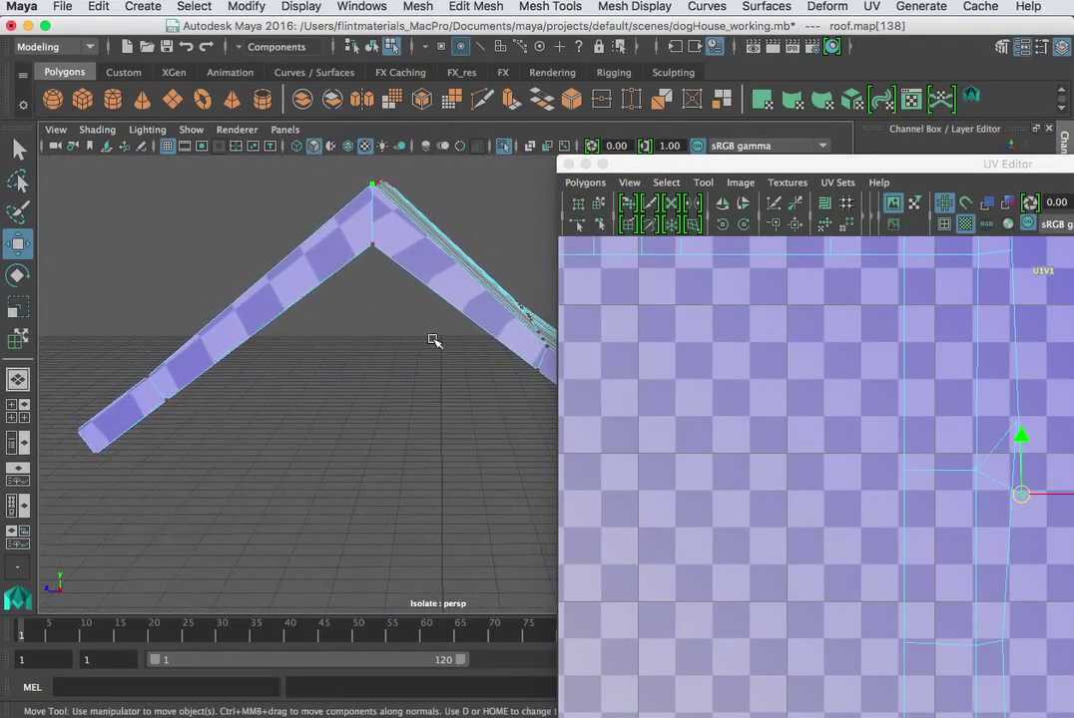
pyautogui.keyDown('alt'); pyautogui.moveTo(404, 265); pyautogui.dragTo(370, 271); pyautogui.keyUp('alt')
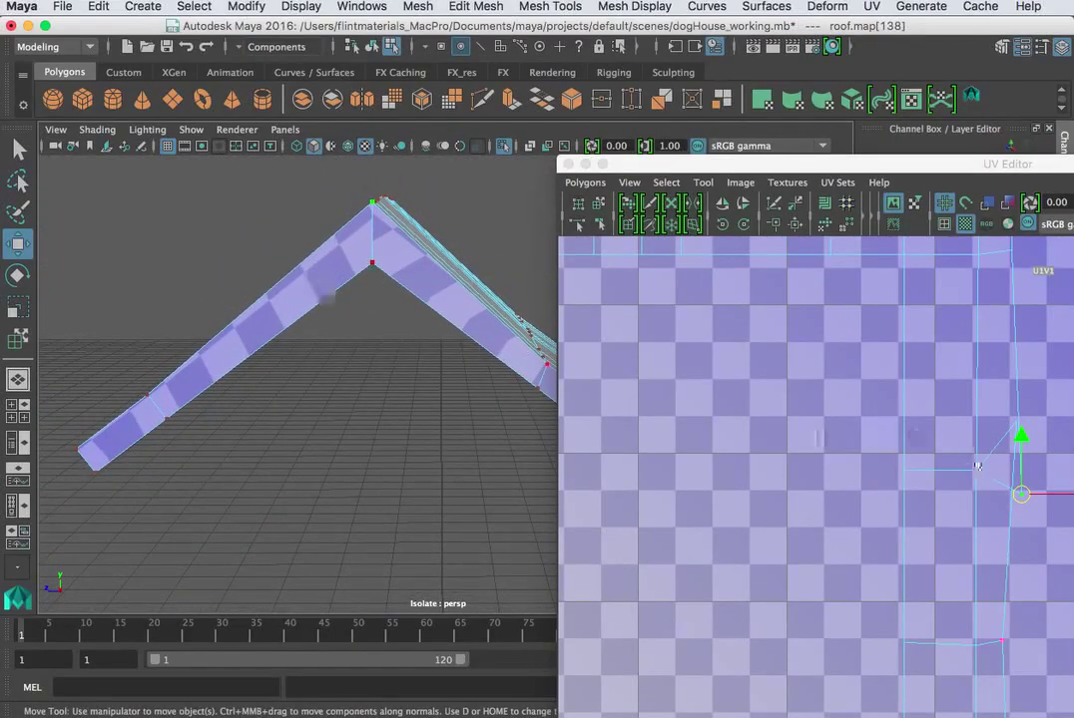
pyautogui.click(1022, 439)
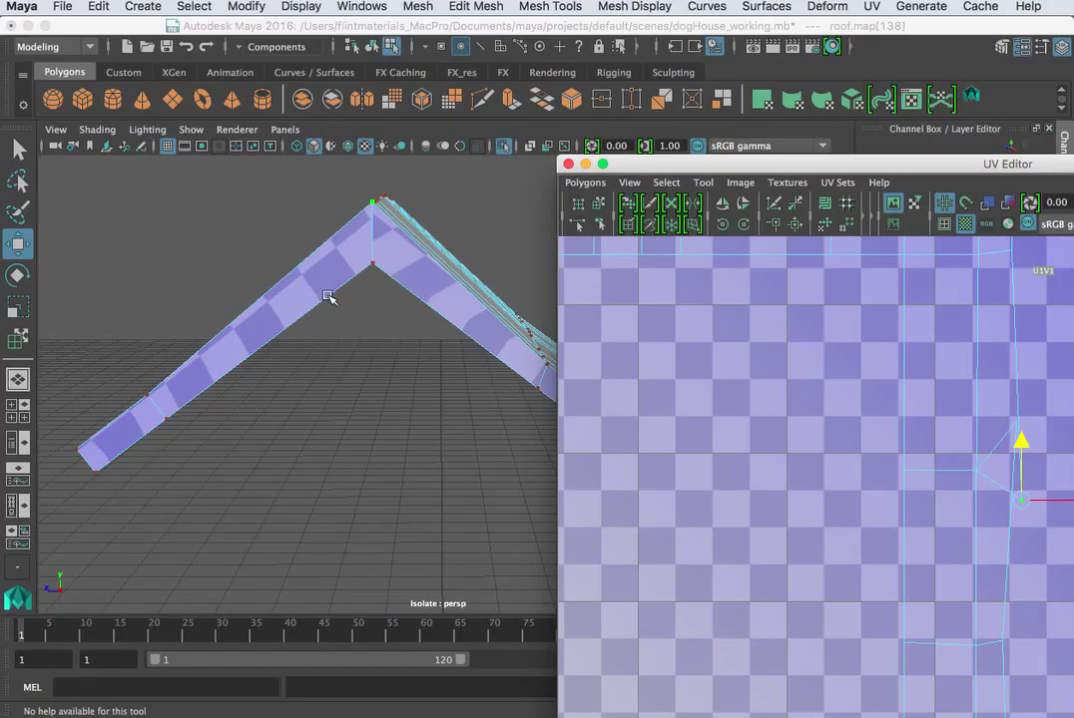
pyautogui.moveTo(1066, 500); pyautogui.dragTo(1064, 500)
pyautogui.click(1059, 431)
# Step: Move the upper split ridge UV of the right gable strip down toward the ridge and slightly outward
pyautogui.click(1016, 424)
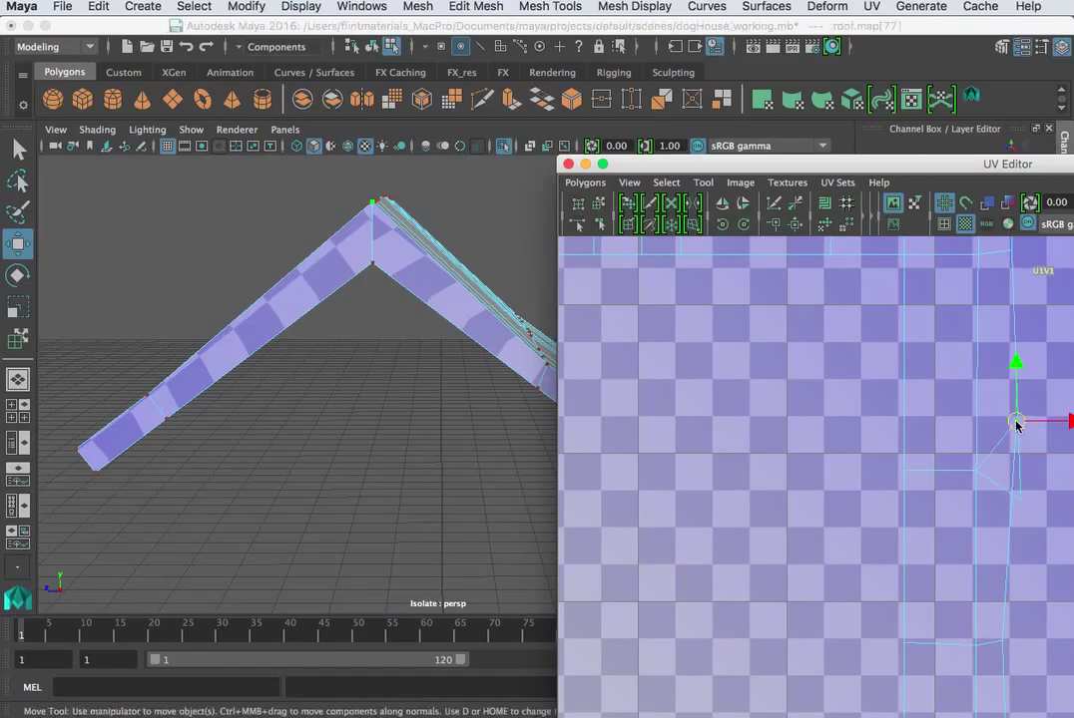
pyautogui.moveTo(1059, 421)
pyautogui.mouseDown()
pyautogui.moveTo(1073, 422)
pyautogui.moveTo(1055, 421)
pyautogui.mouseUp()
pyautogui.moveTo(1017, 377); pyautogui.dragTo(1017, 389)
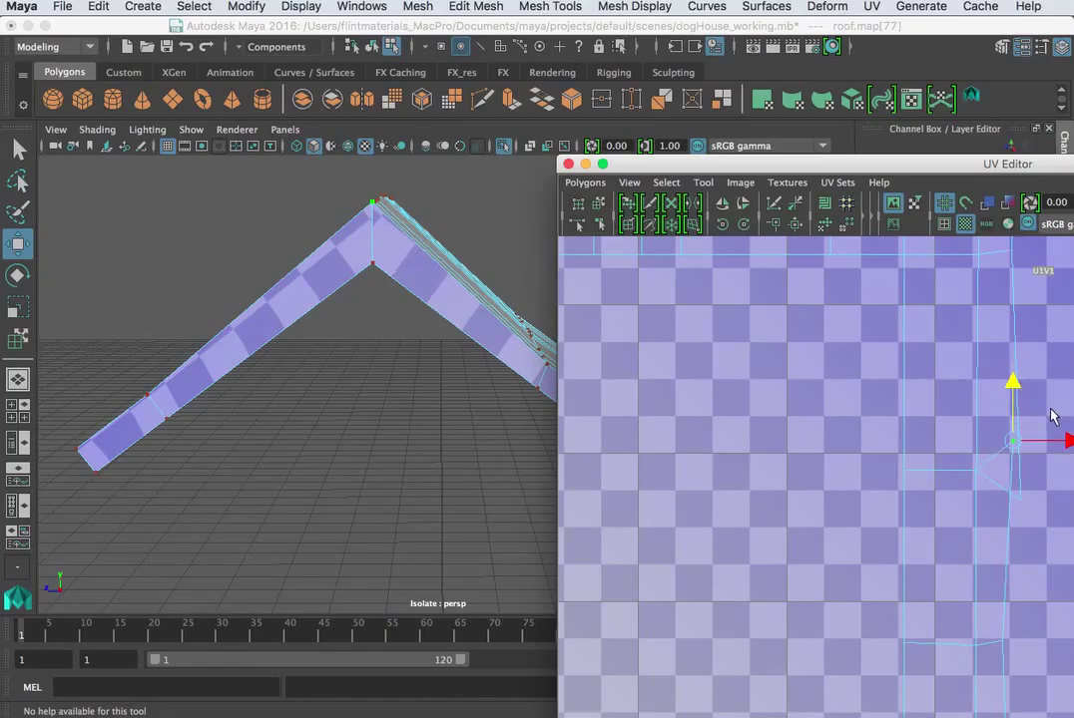
pyautogui.moveTo(1065, 441); pyautogui.dragTo(1073, 441)
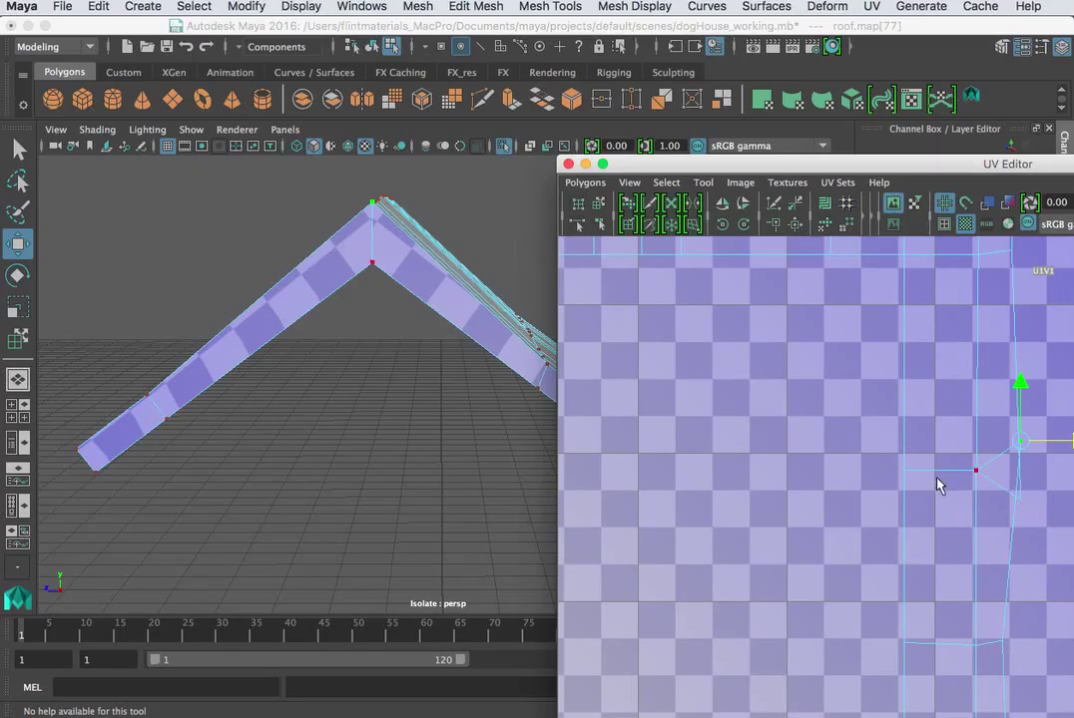
# Step: Select the inner ridge edges on both sides of the frame and cut the UVs along them
pyautogui.keyDown('alt'); pyautogui.moveTo(387, 344); pyautogui.dragTo(395, 187); pyautogui.keyUp('alt')
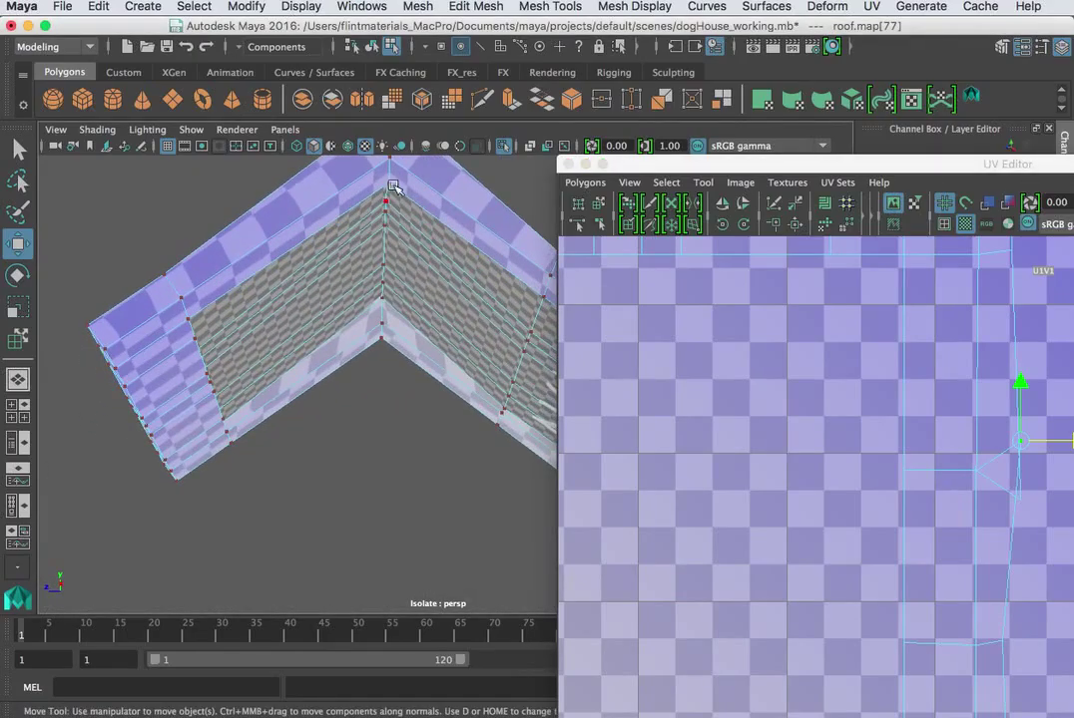
pyautogui.moveTo(935, 476); pyautogui.dragTo(949, 427, button='right')
pyautogui.click(950, 475)
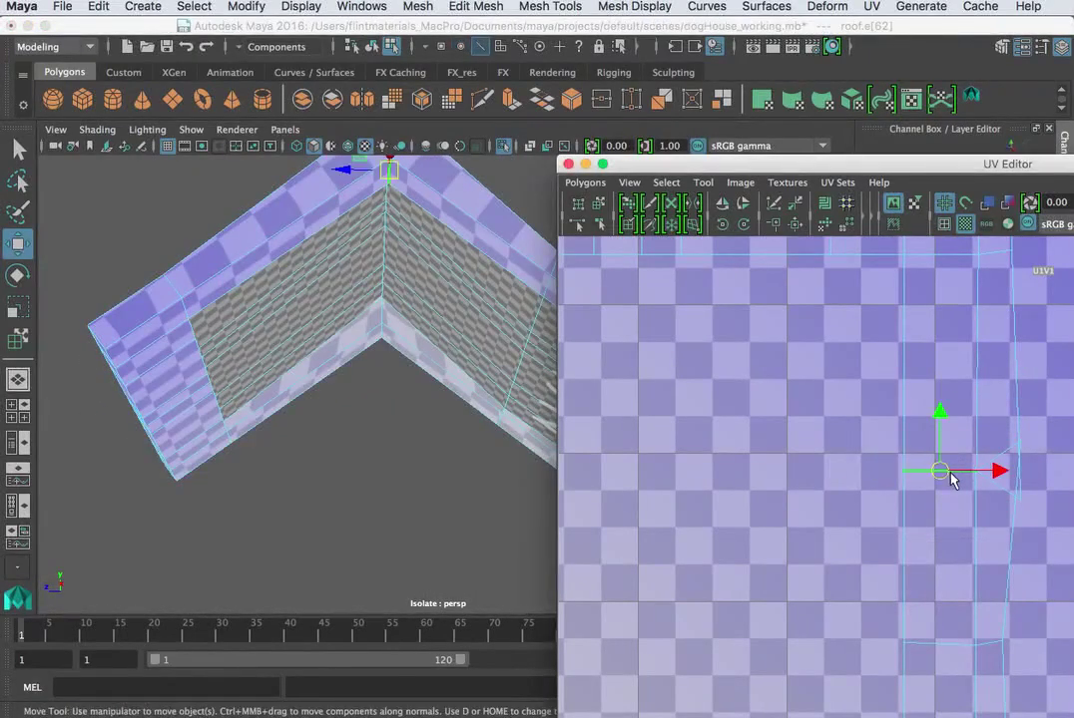
pyautogui.scroll(-6, 950, 475)
pyautogui.scroll(2, 794, 511)
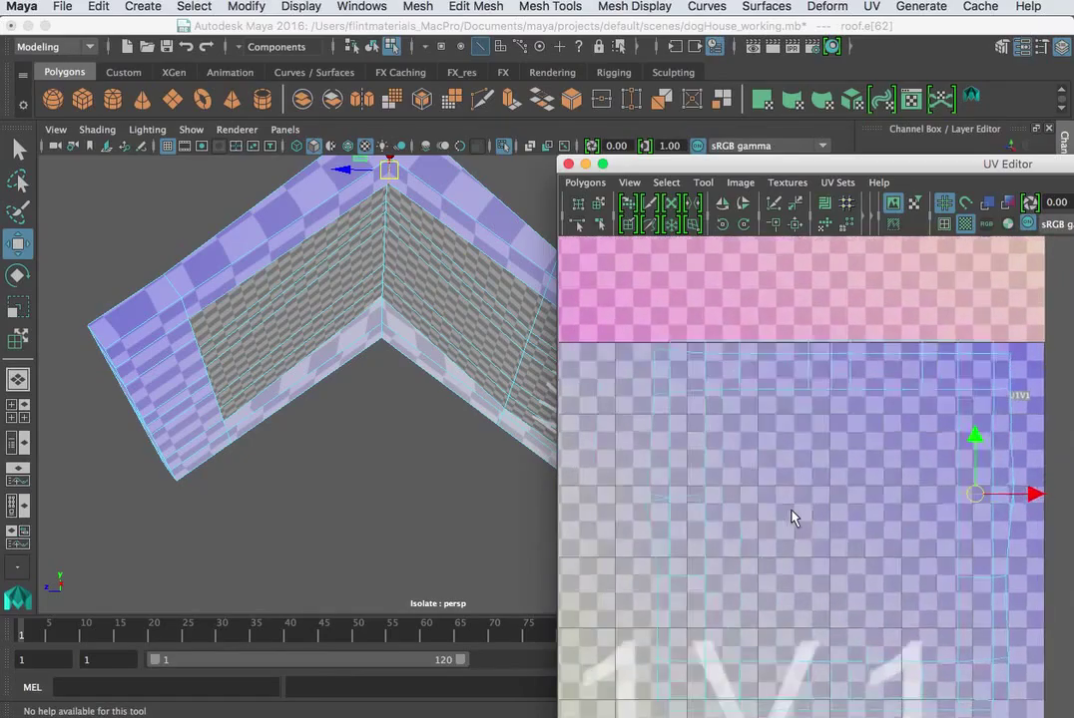
pyautogui.scroll(1, 793, 517)
pyautogui.click(650, 494)
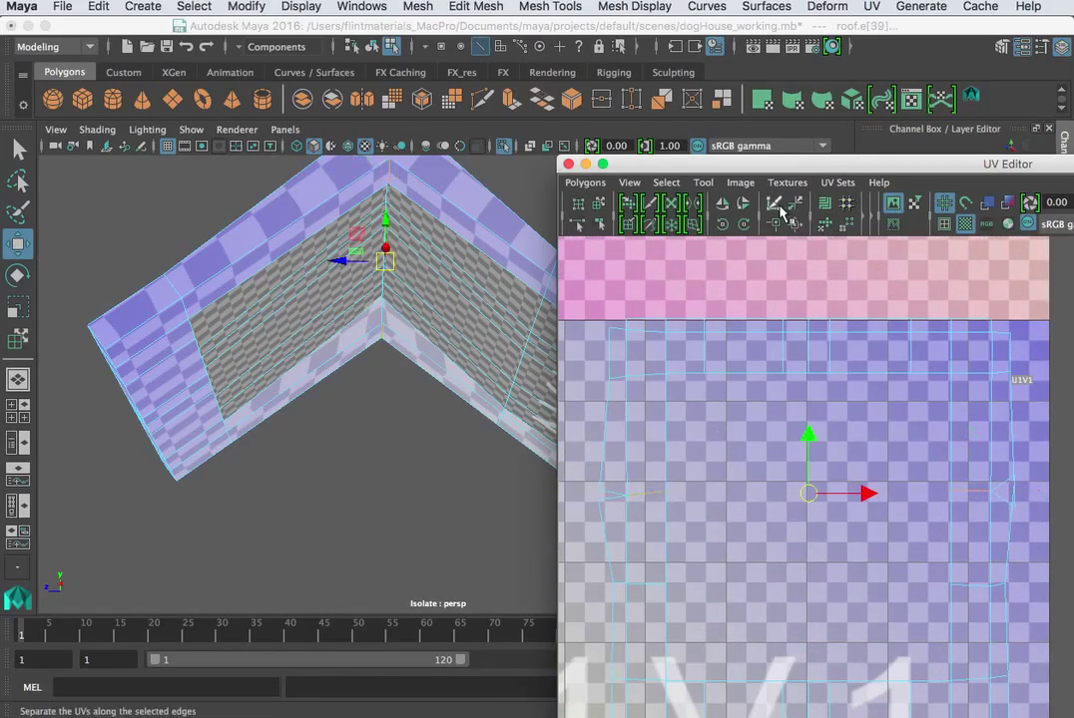
# Step: Try to move the selected ridge edges in UV space and undo the move
pyautogui.scroll(-2, 853, 404)
pyautogui.moveTo(848, 444); pyautogui.dragTo(843, 455)
pyautogui.hotkey('ctrl', 'z')
pyautogui.scroll(1, 1012, 514)
pyautogui.scroll(2, 1013, 514)
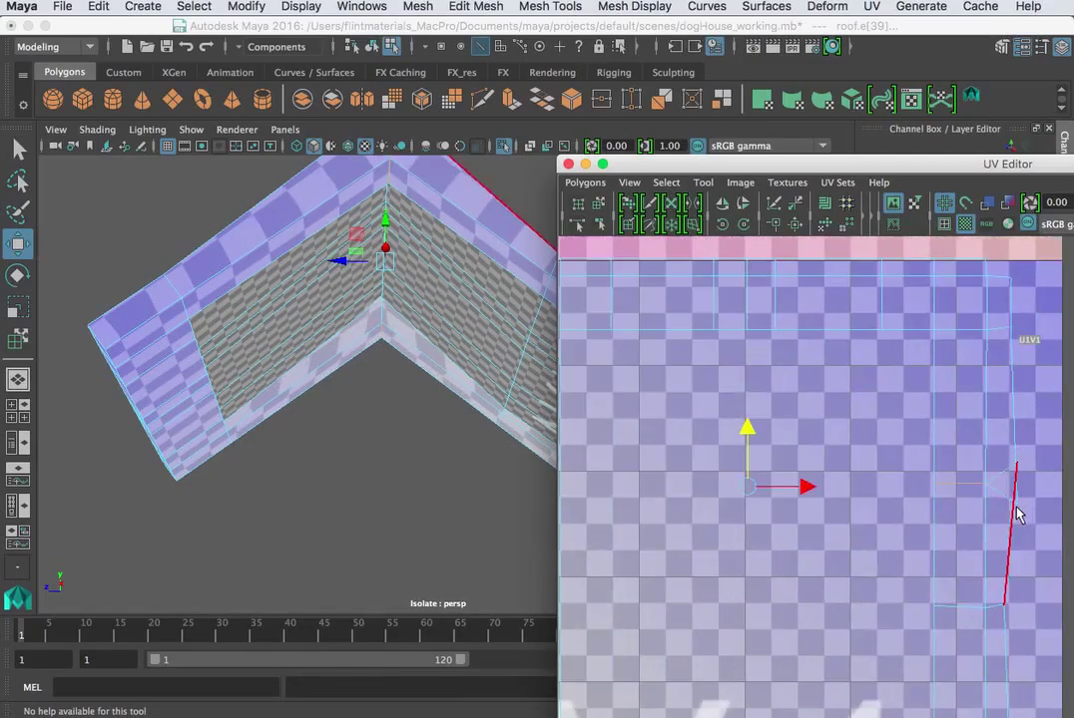
# Step: Reselect the ridge edges across both sides of the frame and cut their UVs to separate the upper and lower halves
pyautogui.click(979, 491)
pyautogui.click(962, 486)
pyautogui.keyDown('shift'); pyautogui.click(999, 479); pyautogui.keyUp('shift')
pyautogui.keyDown('alt'); pyautogui.moveTo(944, 489); pyautogui.dragTo(842, 498, button='right'); pyautogui.keyUp('alt')
pyautogui.keyDown('alt'); pyautogui.moveTo(765, 499); pyautogui.dragTo(903, 520, button='middle'); pyautogui.keyUp('alt')
pyautogui.click(762, 515)
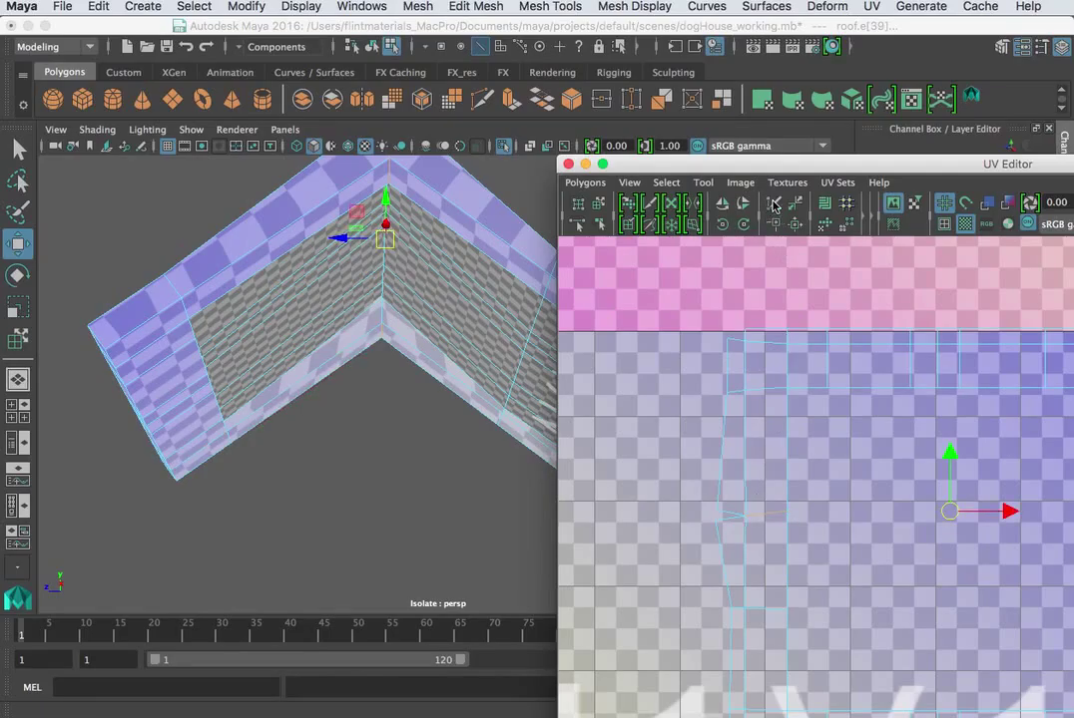
pyautogui.click(894, 595)
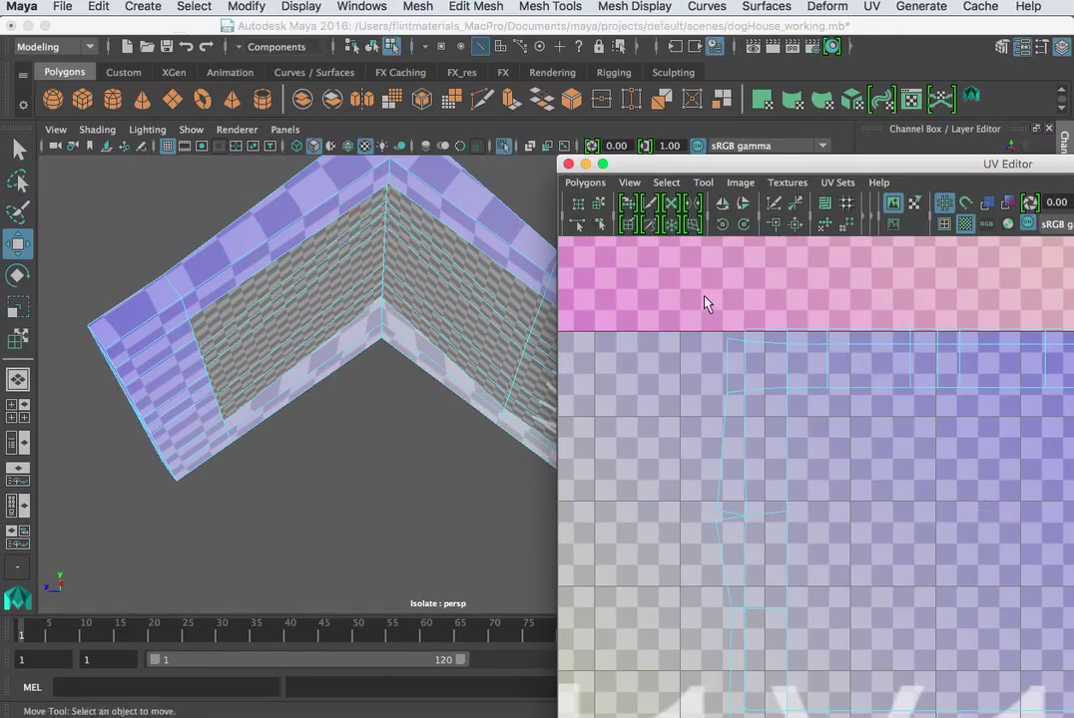
# Step: Move the lower half of the frame's UV shell down, leaving a gap at the ridge, using the Move UV Shell tool
pyautogui.click(598, 202)
pyautogui.click(770, 534)
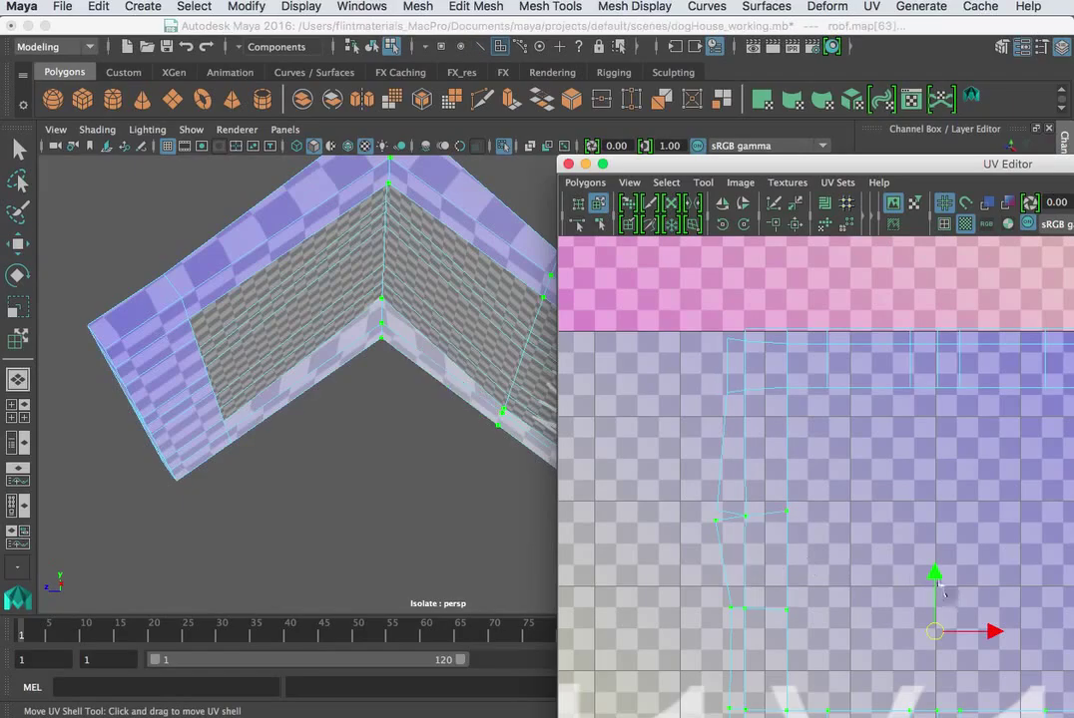
pyautogui.moveTo(935, 576); pyautogui.dragTo(941, 621)
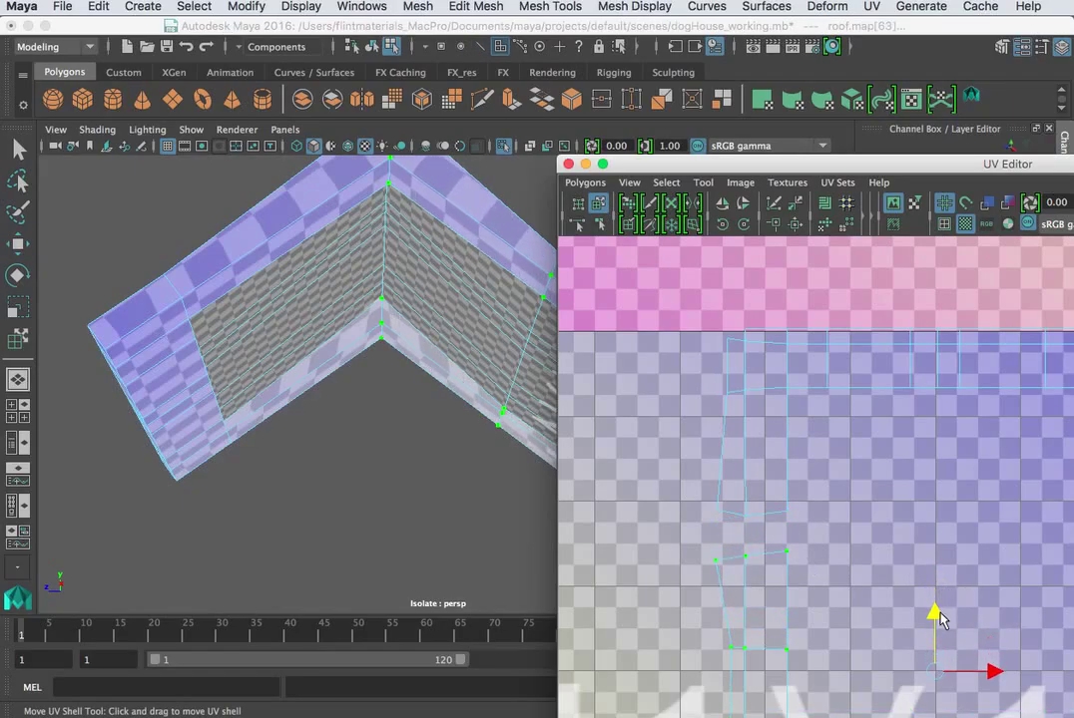
pyautogui.click(770, 506)
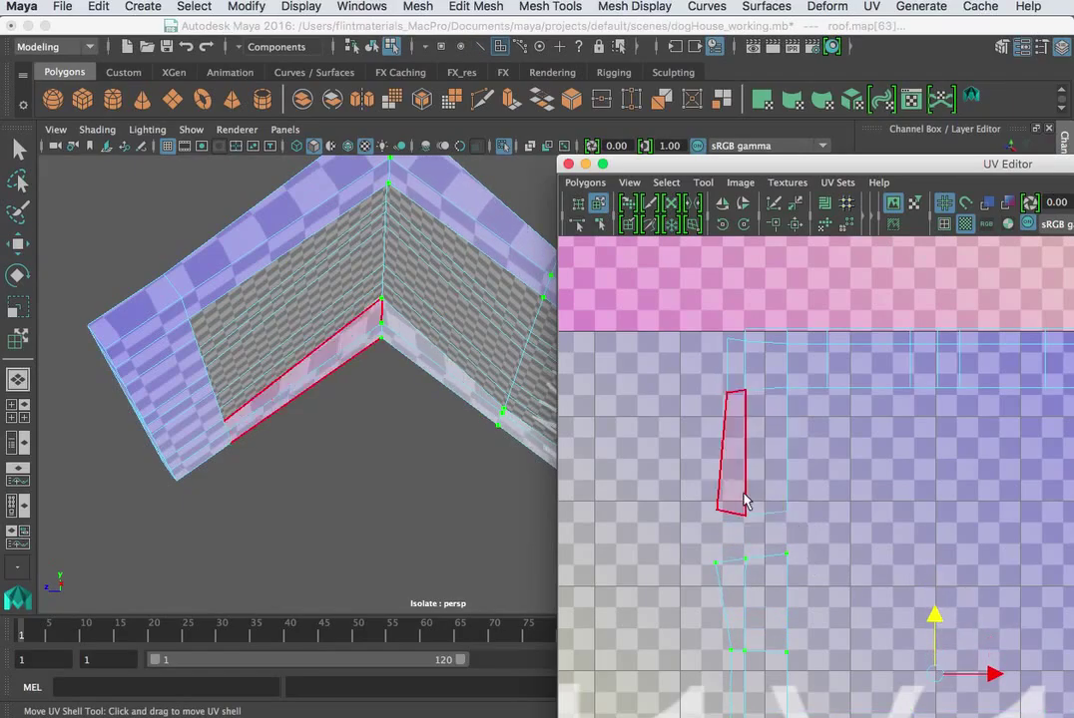
pyautogui.click(742, 498)
pyautogui.keyDown('alt'); pyautogui.moveTo(1072, 520); pyautogui.dragTo(1035, 509, button='middle'); pyautogui.keyUp('alt')
pyautogui.scroll(-1, 1015, 529)
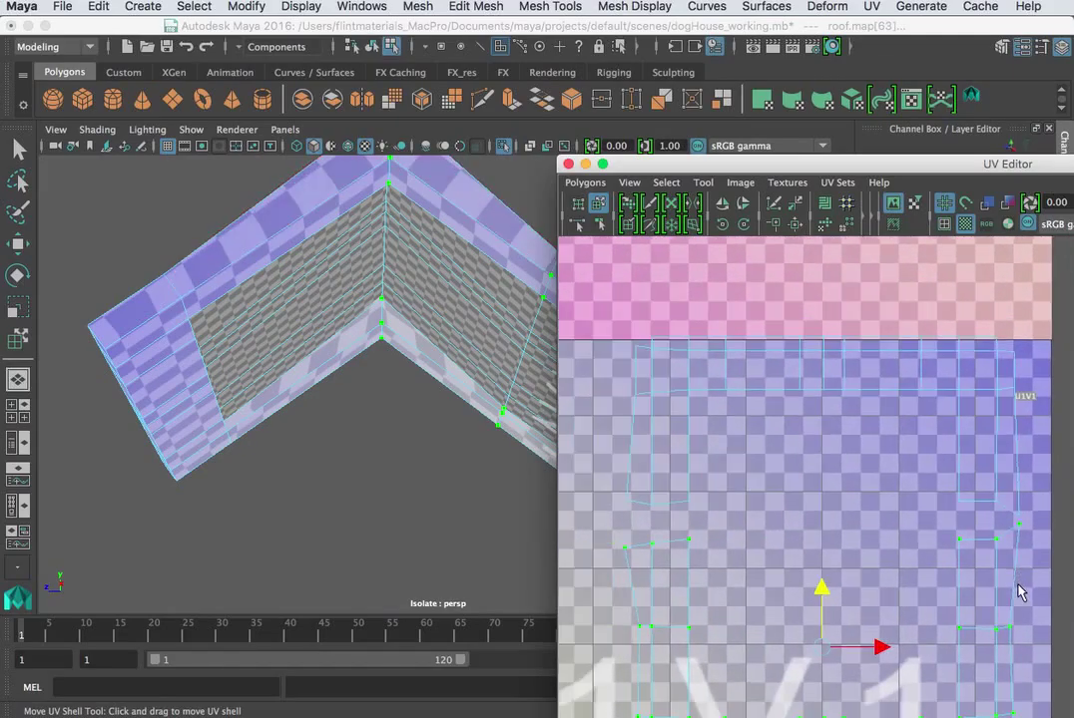
# Step: Examine the checker pattern on the roof's gable faces around the ridge from several angles
pyautogui.keyDown('alt'); pyautogui.moveTo(459, 289); pyautogui.dragTo(472, 334); pyautogui.keyUp('alt')
pyautogui.click(351, 337)
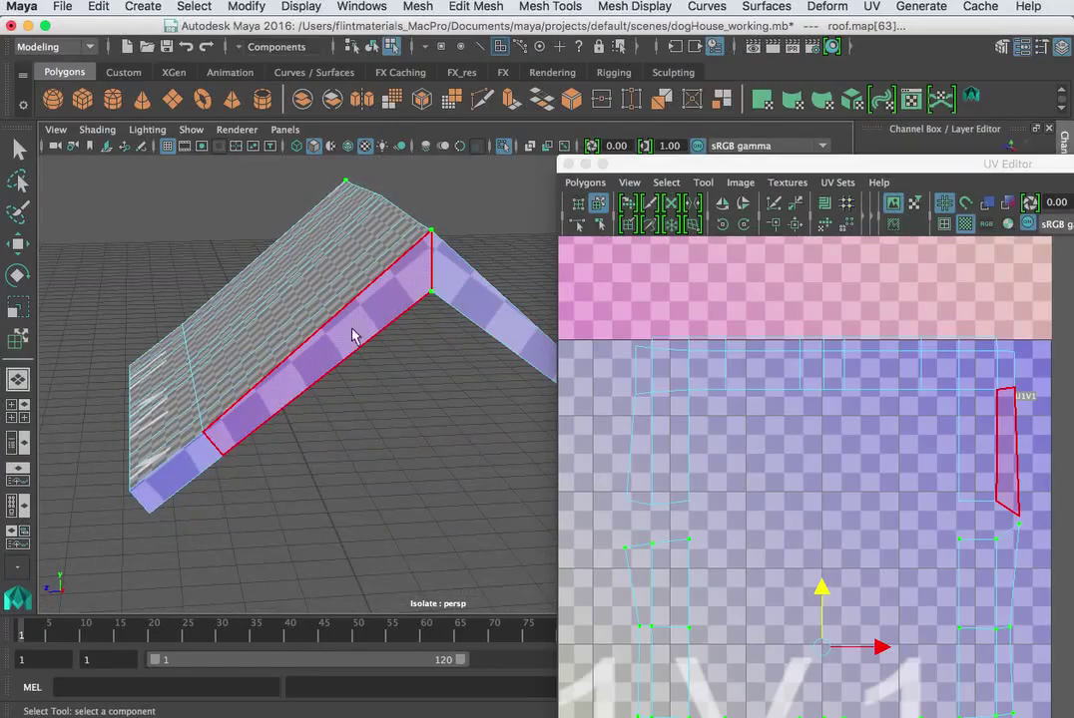
pyautogui.click(429, 282)
pyautogui.click(443, 376)
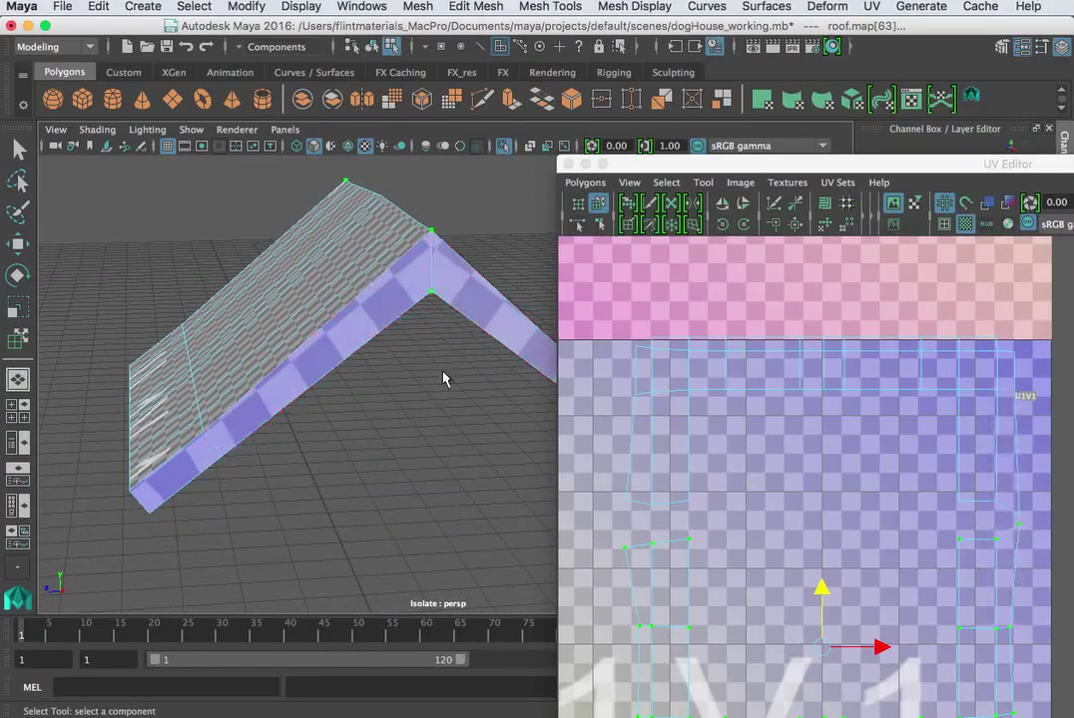
pyautogui.keyDown('alt'); pyautogui.moveTo(443, 376); pyautogui.dragTo(349, 394); pyautogui.keyUp('alt')
pyautogui.scroll(-3, 1001, 513)
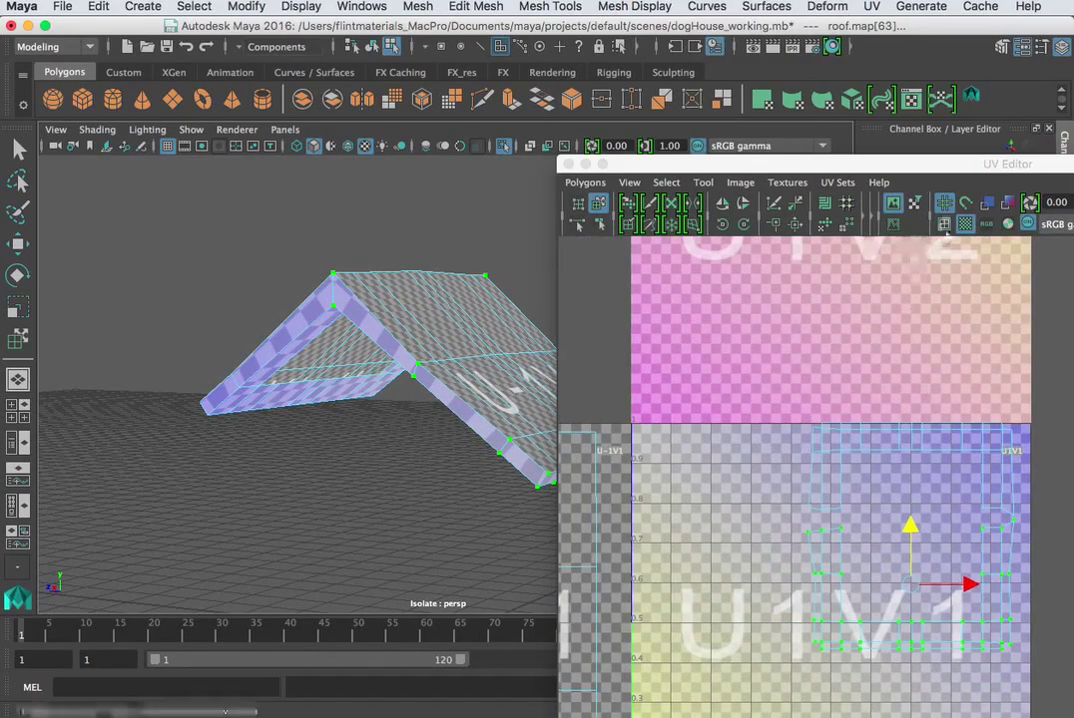
# Step: Compare the roof panel shells with the frame shells, with the checker texture hidden and shown, to judge their relative scale
pyautogui.click(963, 225)
pyautogui.scroll(-3, 903, 452)
pyautogui.keyDown('alt'); pyautogui.moveTo(873, 546); pyautogui.dragTo(973, 419, button='middle'); pyautogui.keyUp('alt')
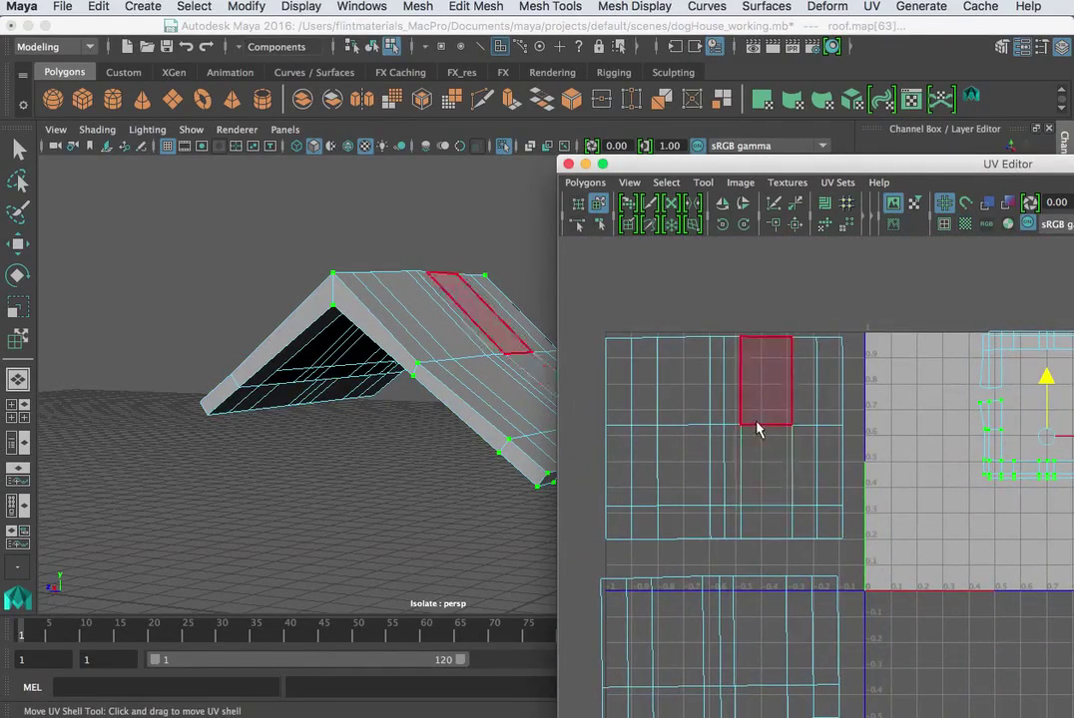
pyautogui.click(965, 224)
pyautogui.scroll(-2, 536, 408)
pyautogui.scroll(4, 670, 445)
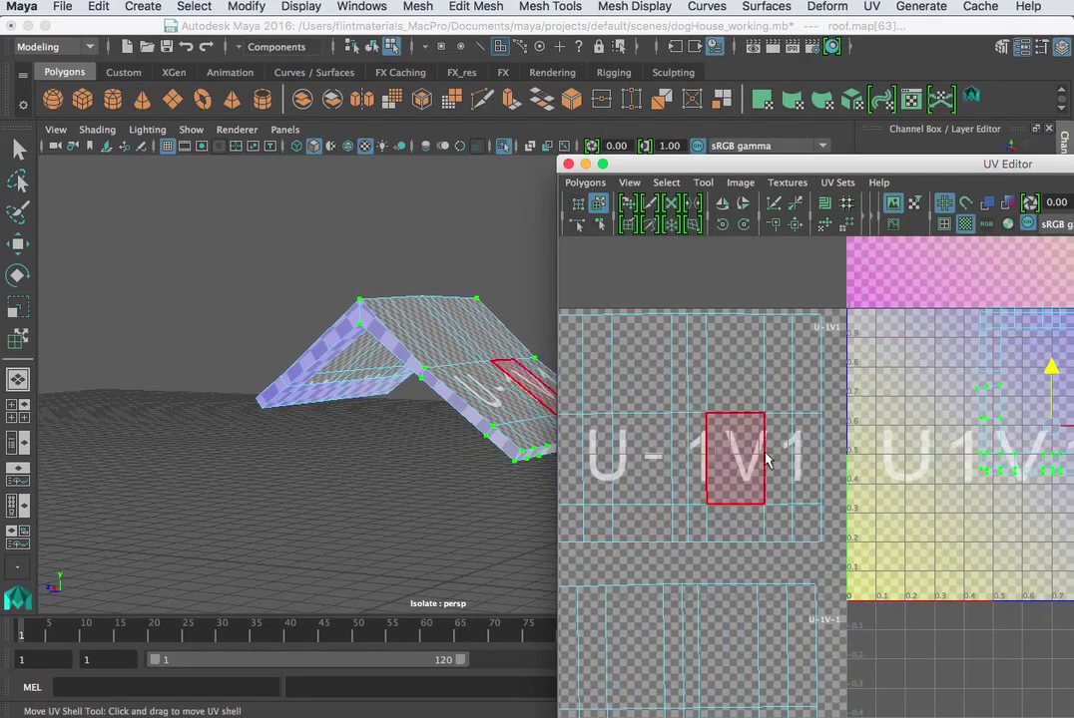
pyautogui.keyDown('alt'); pyautogui.moveTo(873, 454); pyautogui.dragTo(1072, 476, button='middle'); pyautogui.keyUp('alt')
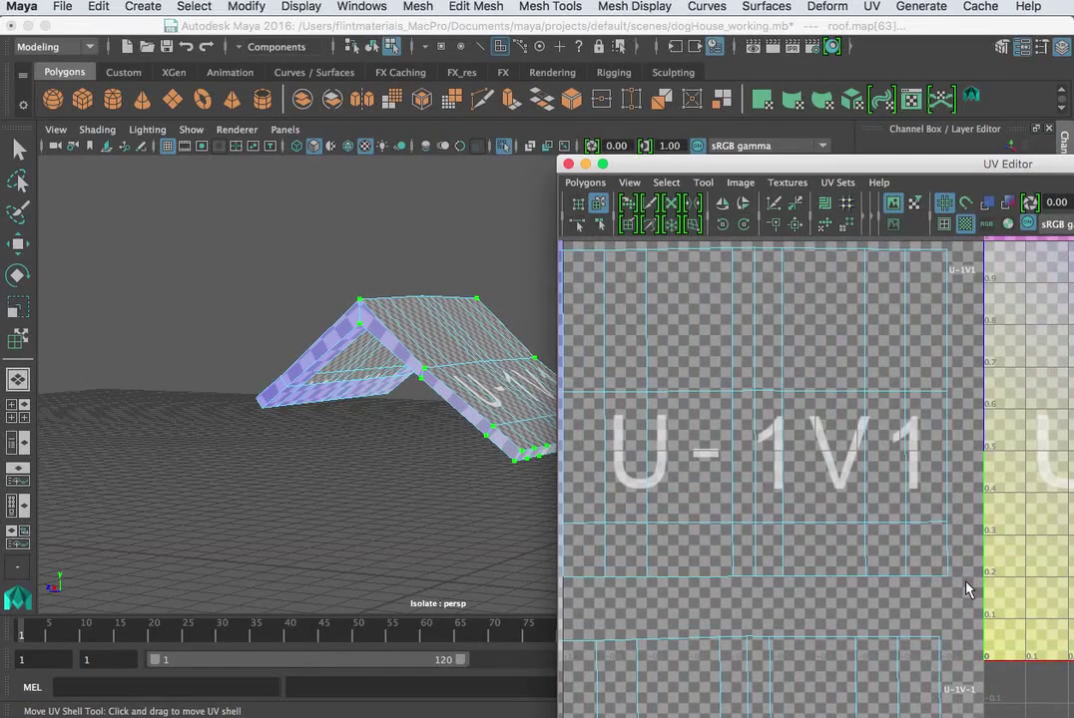
# Step: Reveal more of the UV layout and select the upper roof panel's lower right edge to locate its match on the frame
pyautogui.moveTo(925, 573); pyautogui.dragTo(925, 526, button='right')
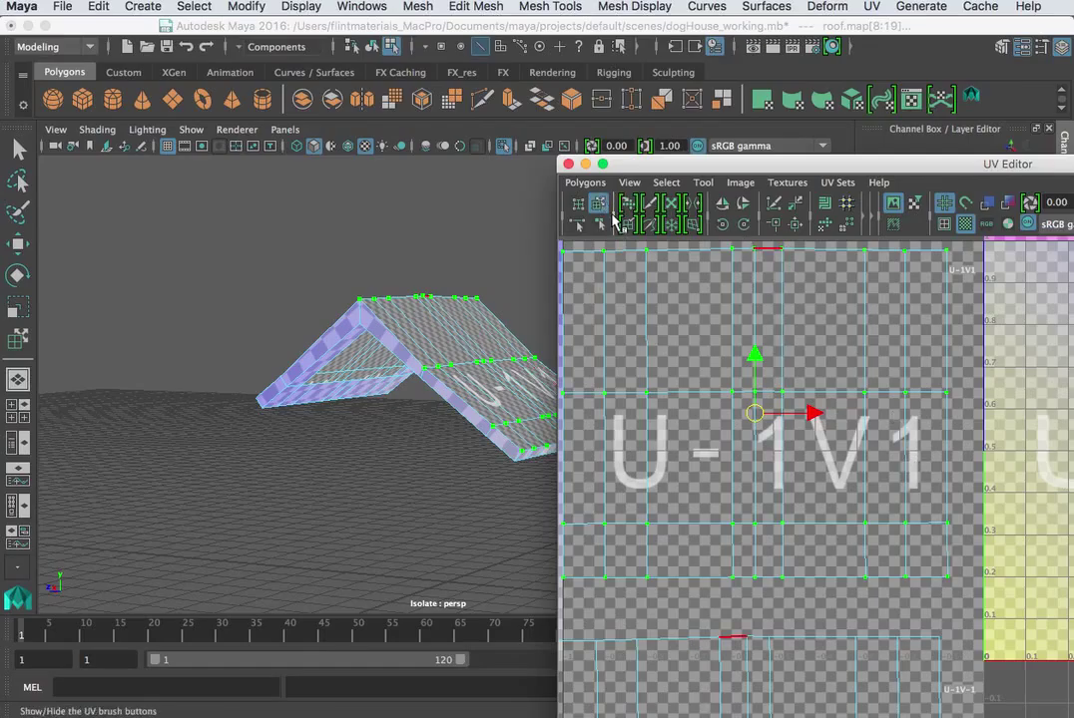
pyautogui.click(600, 205)
pyautogui.moveTo(701, 167); pyautogui.dragTo(302, 31)
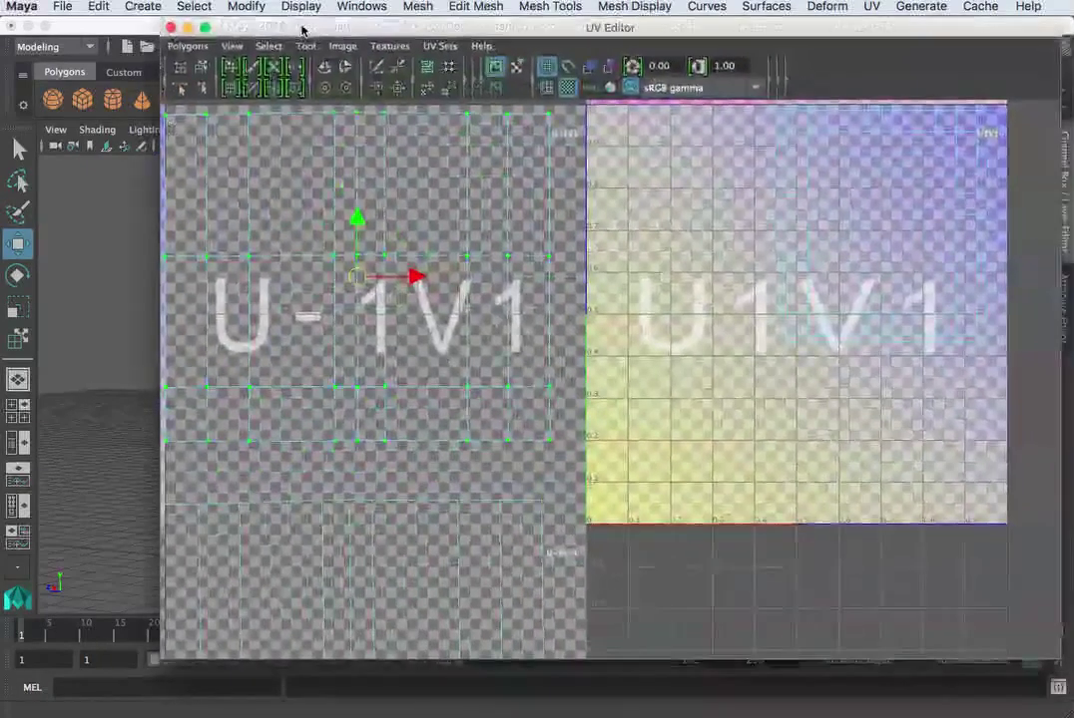
pyautogui.moveTo(520, 441); pyautogui.dragTo(525, 396, button='right')
pyautogui.click(527, 440)
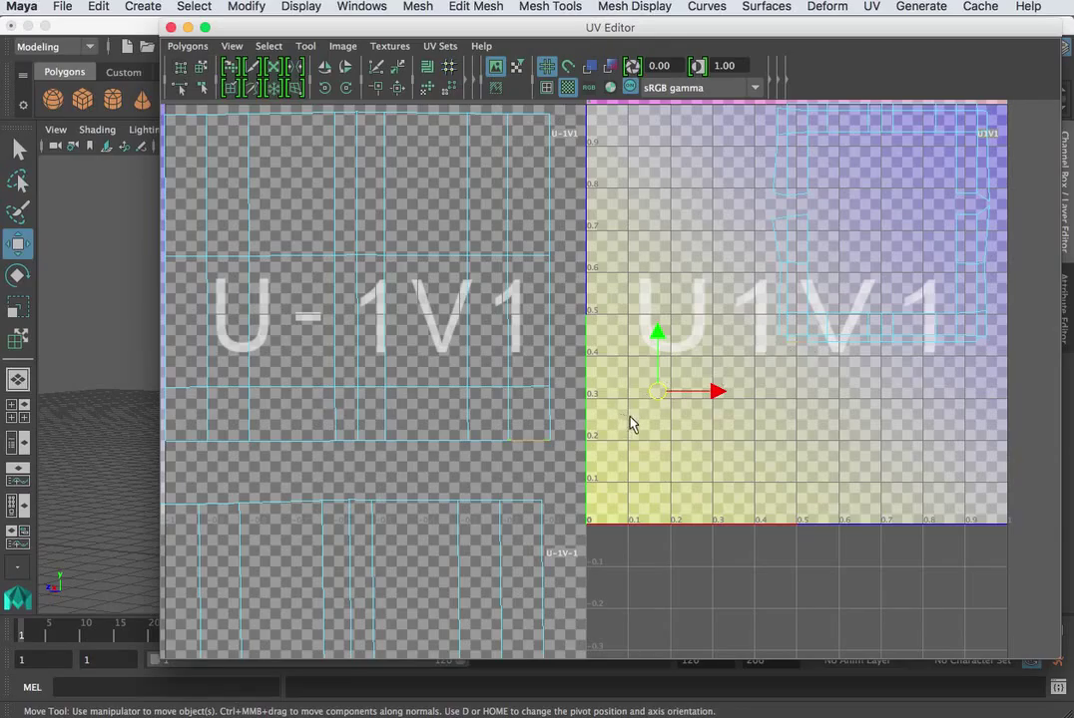
pyautogui.scroll(-2, 629, 423)
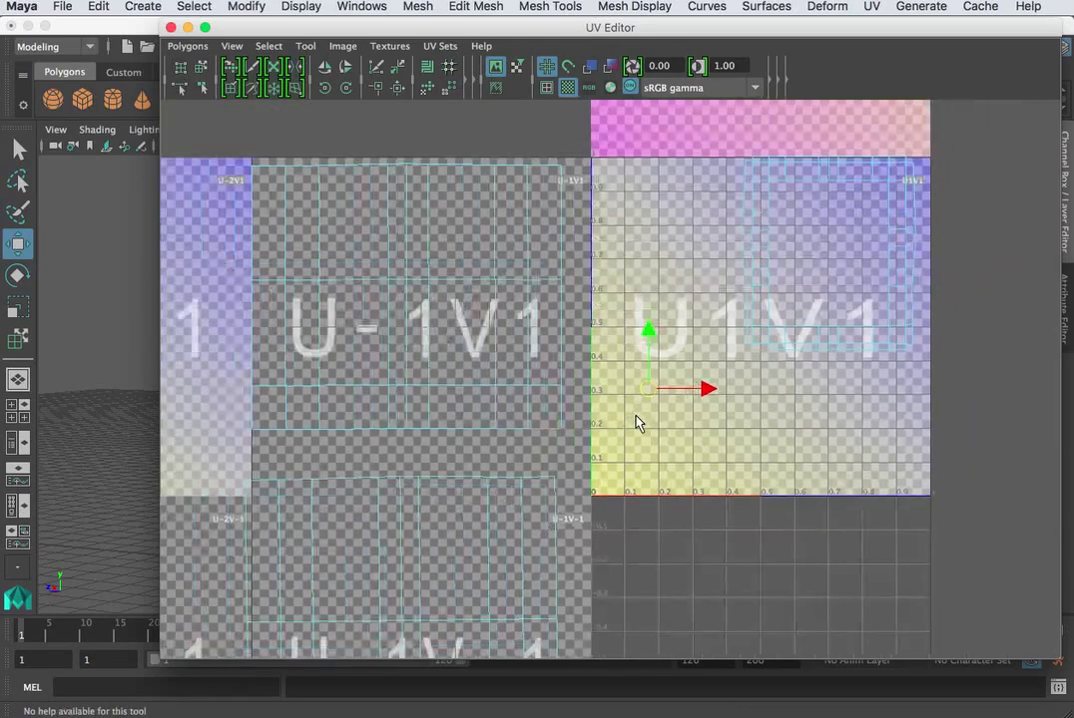
# Step: Select all UVs of the frame shells and move them over the upper roof panel's lower right corner
pyautogui.rightClick(794, 334)
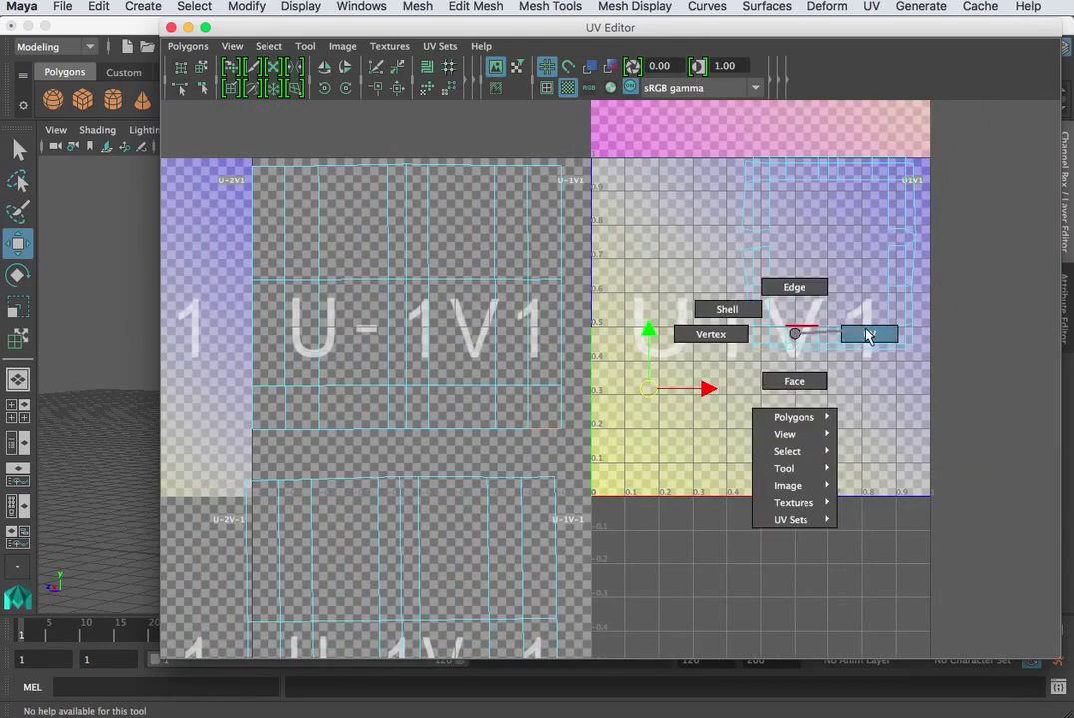
pyautogui.click(868, 335)
pyautogui.moveTo(810, 303); pyautogui.dragTo(914, 387)
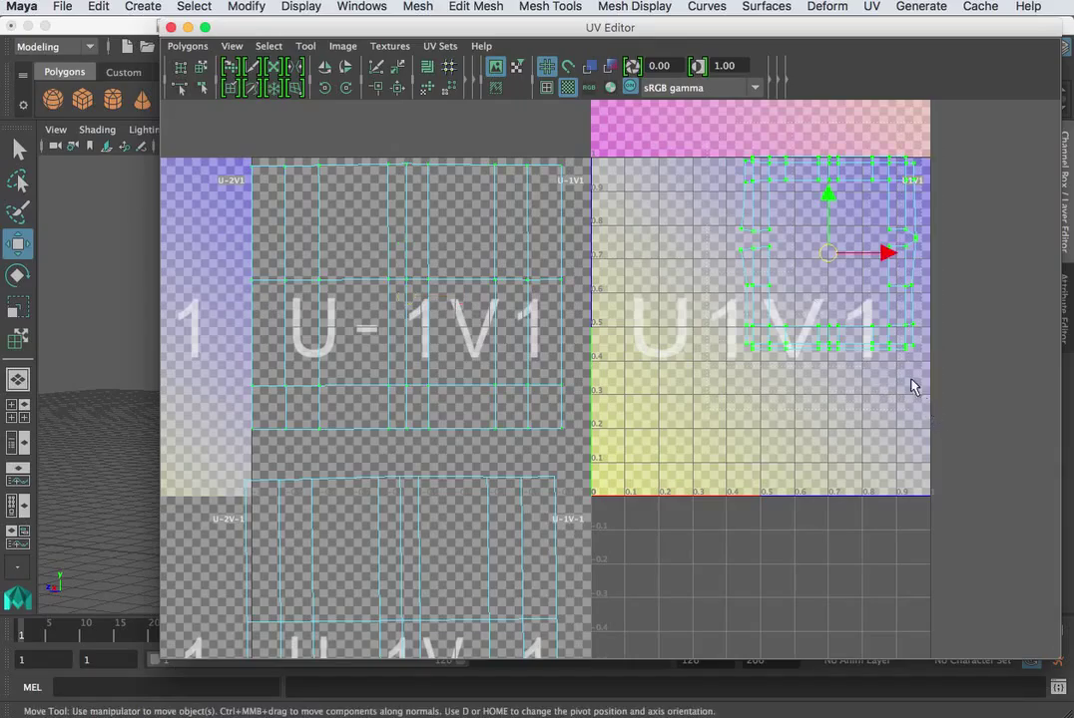
pyautogui.moveTo(826, 257); pyautogui.dragTo(610, 338)
pyautogui.scroll(3, 610, 338)
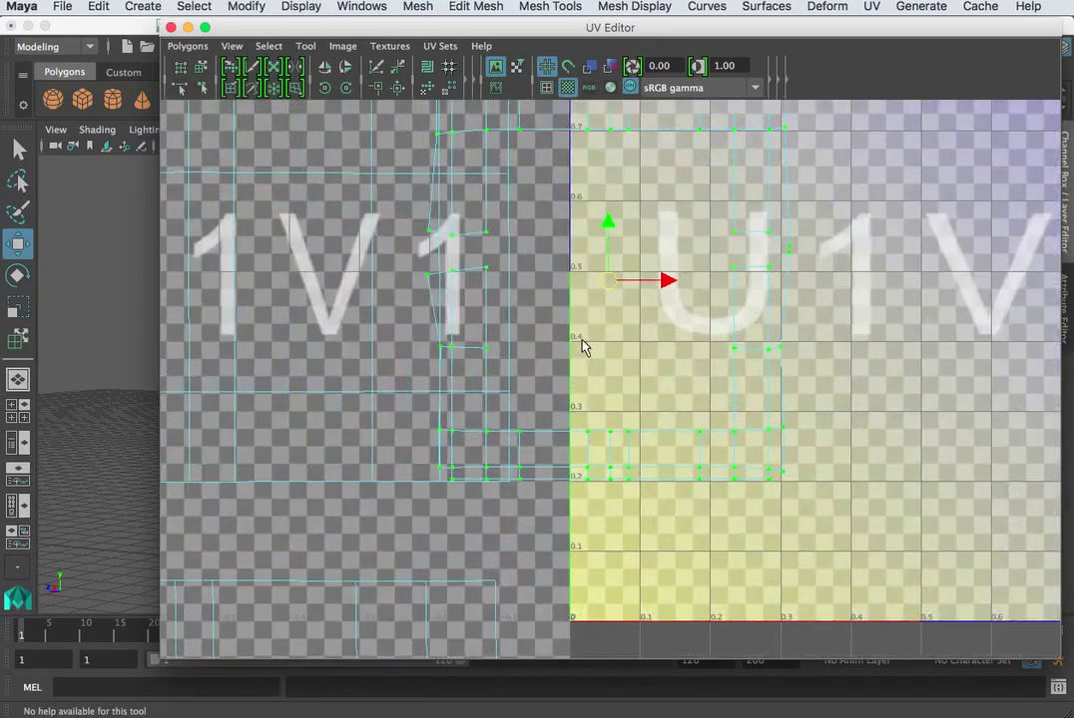
# Step: Scale up the frame shells uniformly in successive passes to match the size of the roof panel shells
pyautogui.press('r')
pyautogui.moveTo(612, 283); pyautogui.dragTo(707, 180)
pyautogui.press('w')
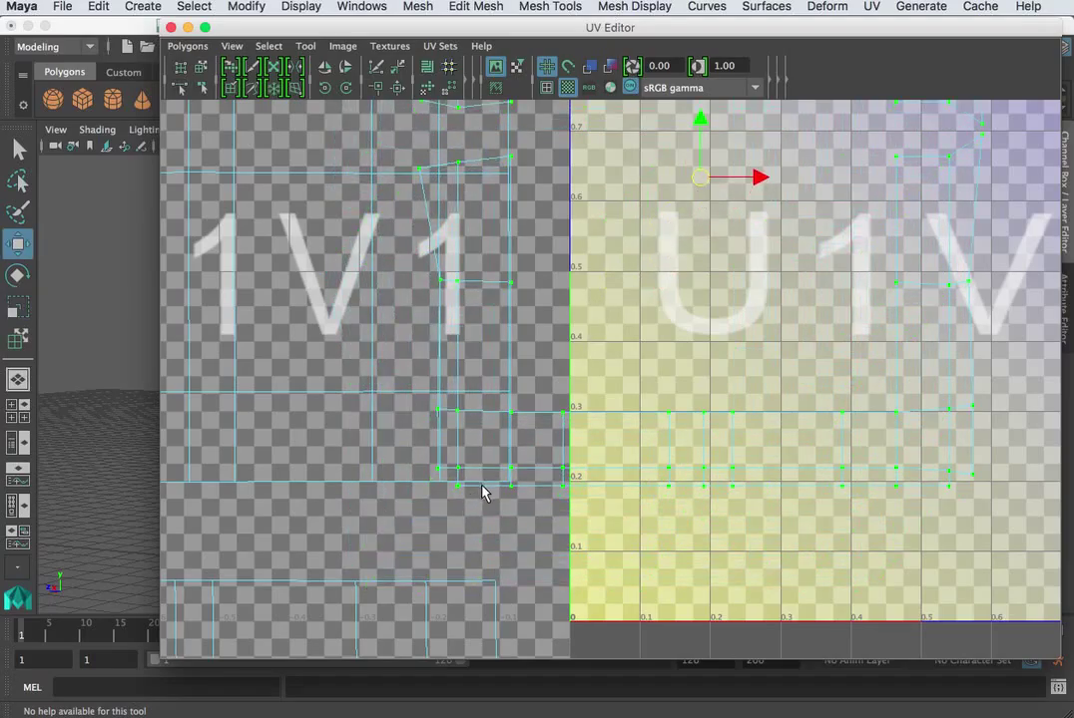
pyautogui.press('r')
pyautogui.scroll(-2, 671, 414)
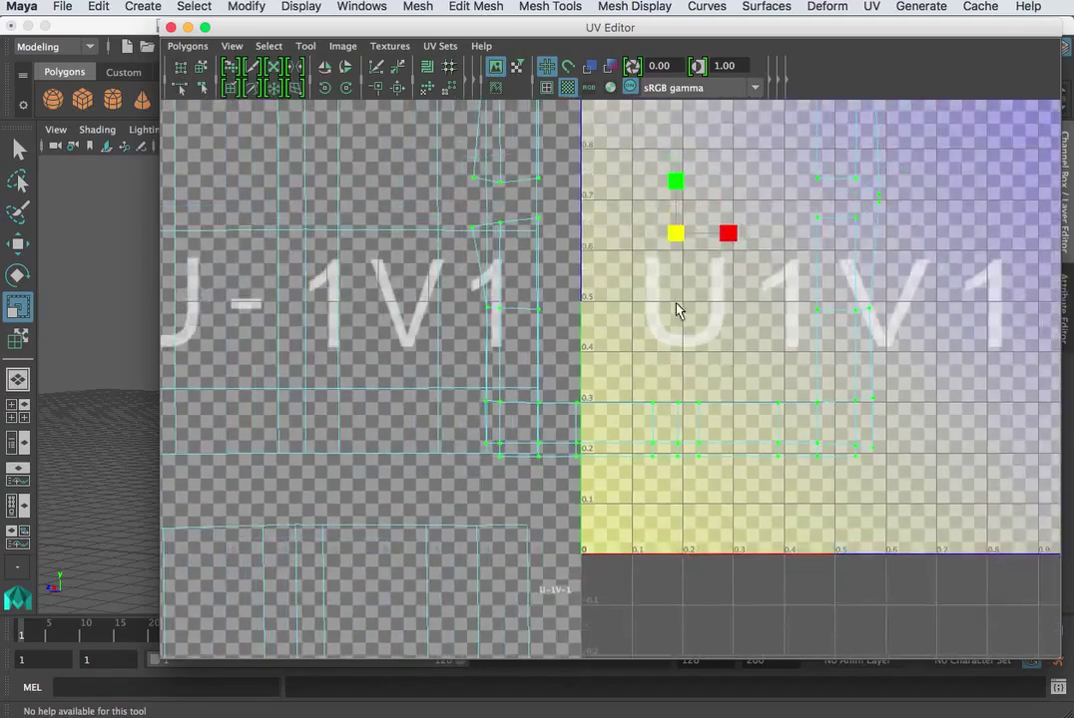
pyautogui.moveTo(678, 237); pyautogui.dragTo(723, 162)
pyautogui.press('w')
pyautogui.press('r')
pyautogui.press('w')
pyautogui.scroll(-4, 503, 462)
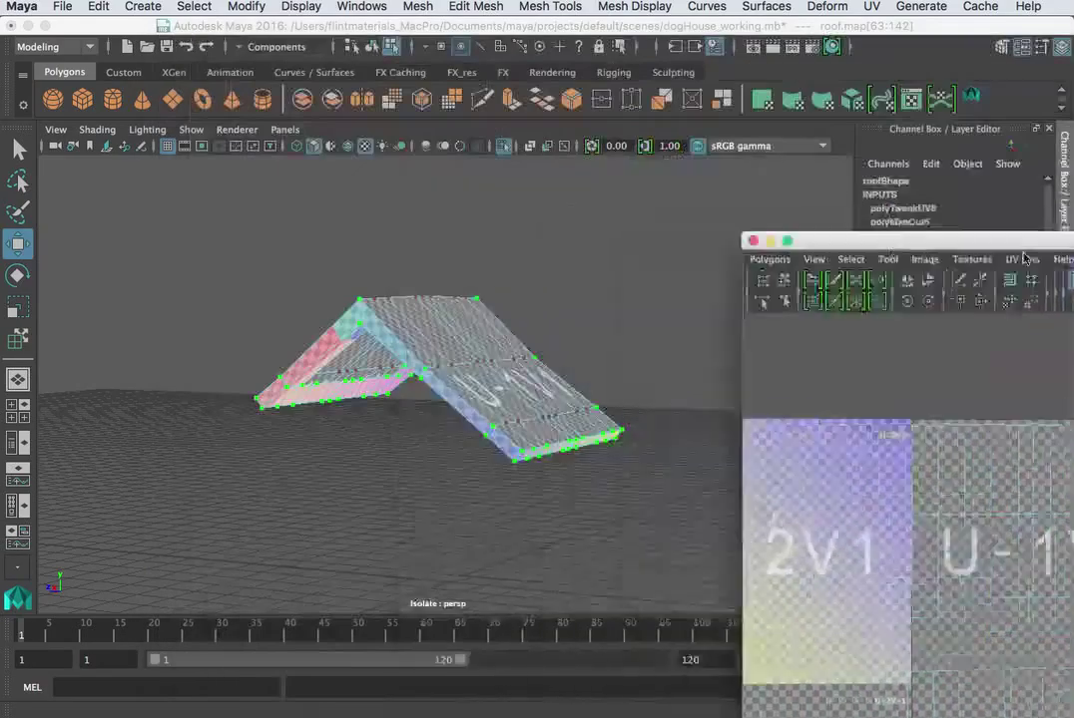
# Step: Examine the checker size on the gable faces against the roof panels from both sides of the ridge
pyautogui.scroll(5, 486, 392)
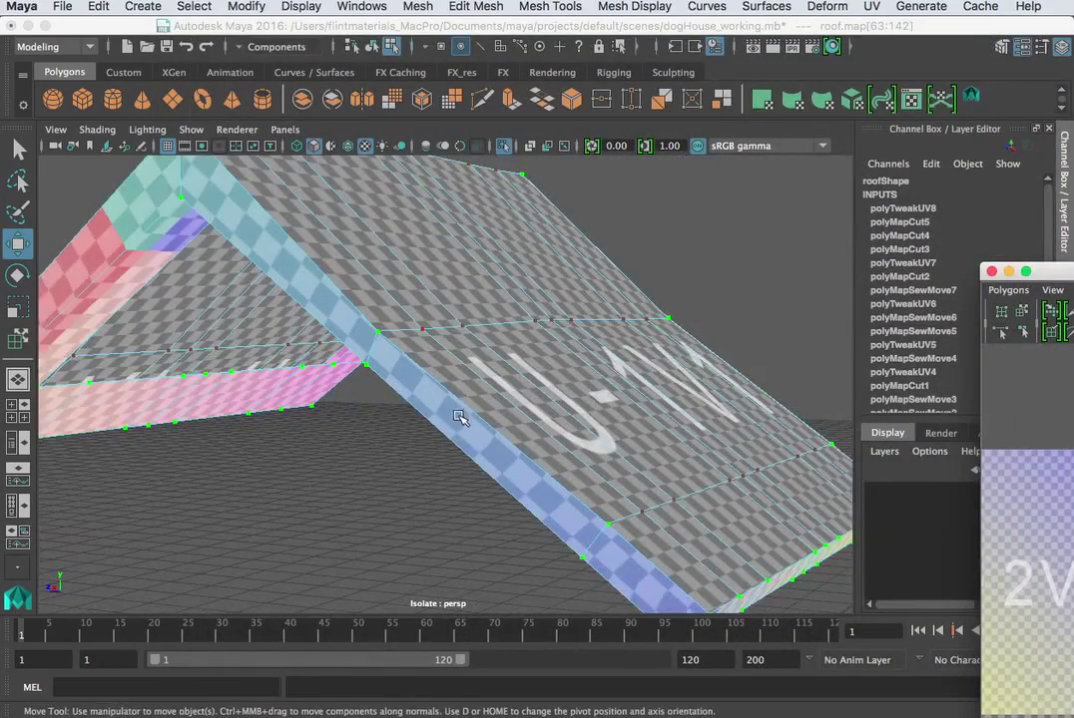
pyautogui.keyDown('alt'); pyautogui.moveTo(457, 417); pyautogui.dragTo(318, 413); pyautogui.keyUp('alt')
pyautogui.keyDown('alt'); pyautogui.moveTo(268, 385); pyautogui.dragTo(422, 411); pyautogui.keyUp('alt')
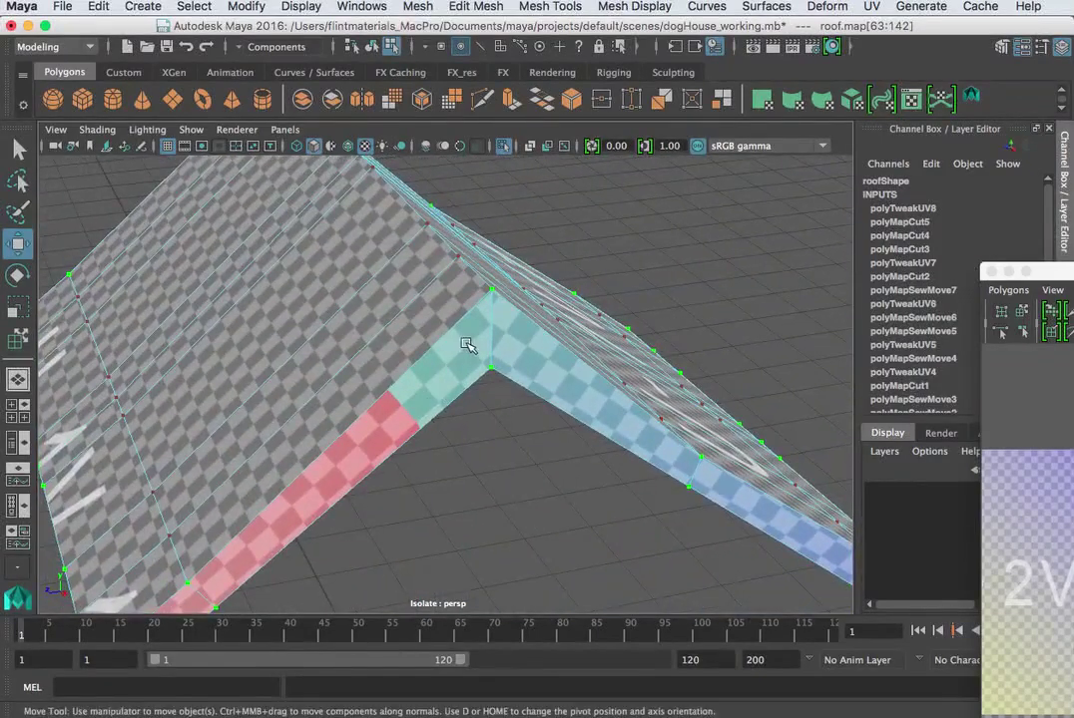
# Step: Fine-tune the scale of the selected frame shells so the gable's checker size matches the roof panels
pyautogui.moveTo(1058, 271); pyautogui.dragTo(882, 209)
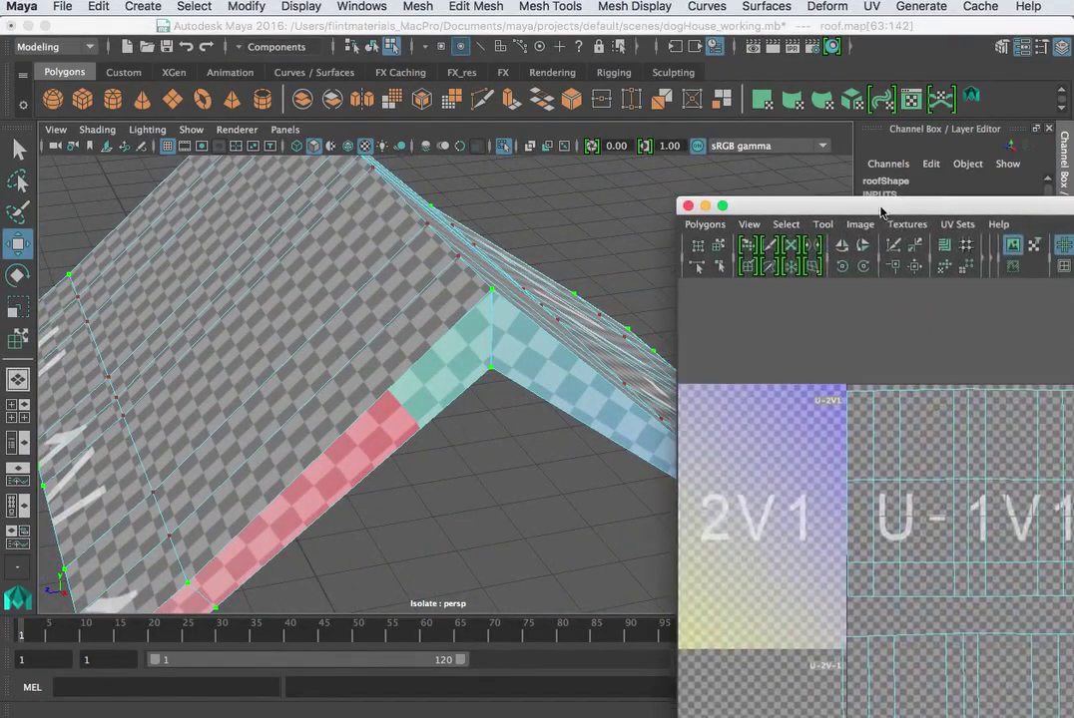
pyautogui.scroll(-3, 876, 538)
pyautogui.press('r')
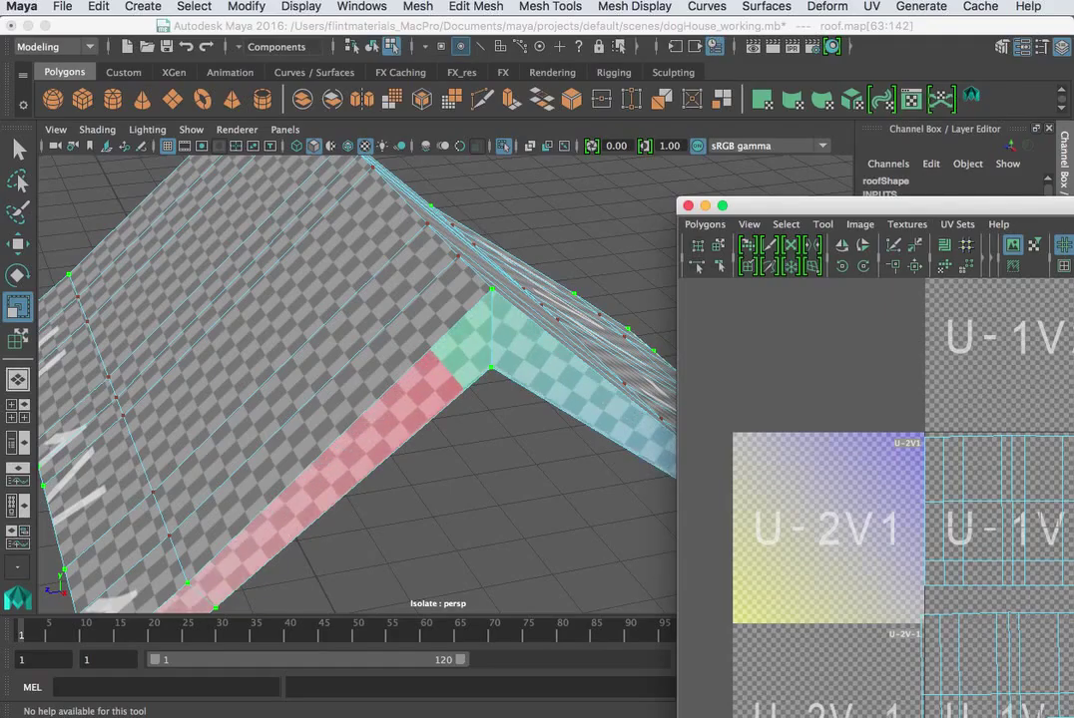
pyautogui.press('w')
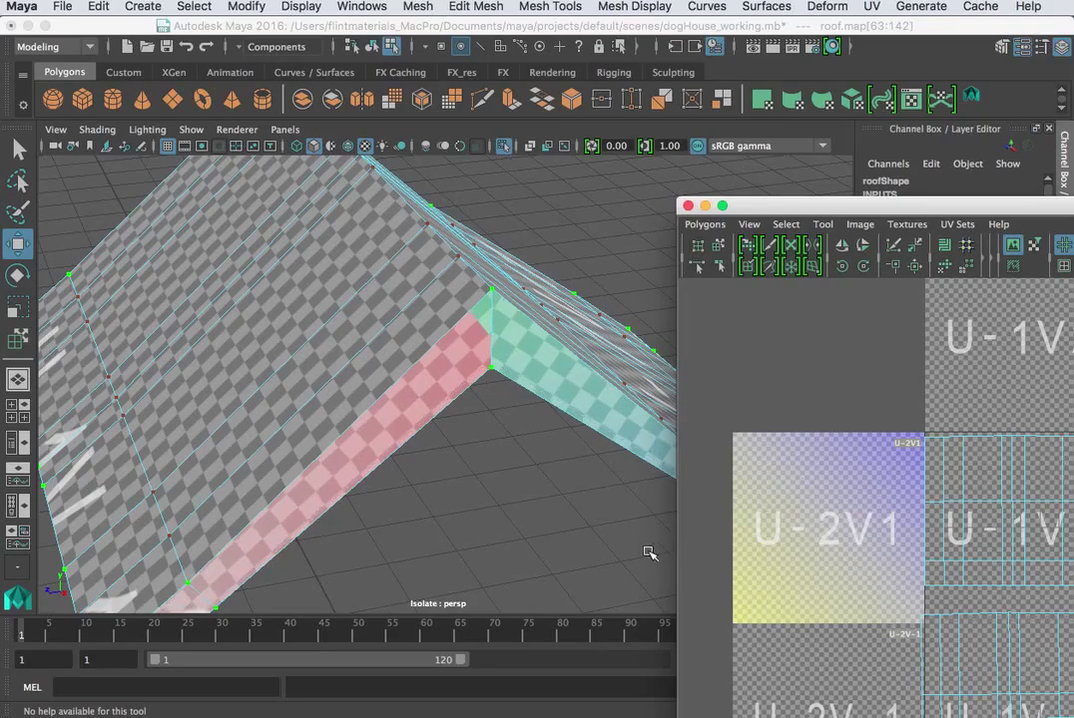
# Step: Locate the stretched checker on the roof's opposite gable and select the frame shell's ridge corner UV there
pyautogui.scroll(-3, 476, 483)
pyautogui.keyDown('alt'); pyautogui.moveTo(429, 493); pyautogui.dragTo(387, 465); pyautogui.keyUp('alt')
pyautogui.keyDown('alt'); pyautogui.moveTo(306, 393); pyautogui.dragTo(632, 396); pyautogui.keyUp('alt')
pyautogui.scroll(4, 373, 335)
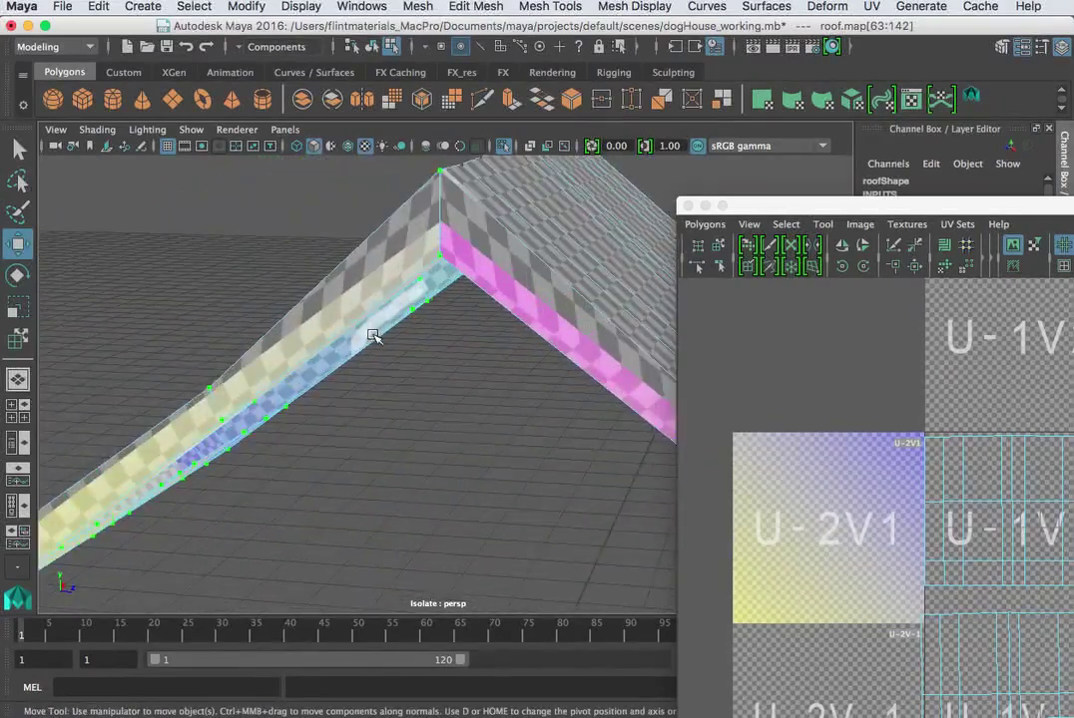
pyautogui.rightClick(1073, 428)
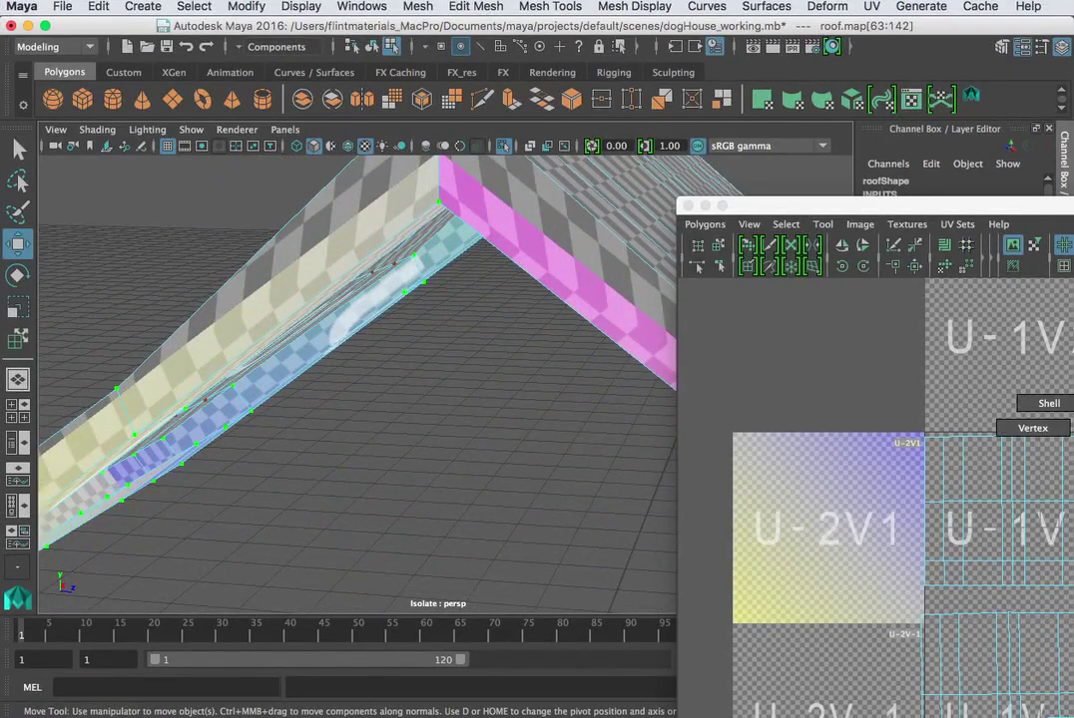
pyautogui.moveTo(1040, 206); pyautogui.dragTo(534, 68)
pyautogui.scroll(2, 636, 241)
pyautogui.scroll(2, 639, 241)
pyautogui.click(586, 184)
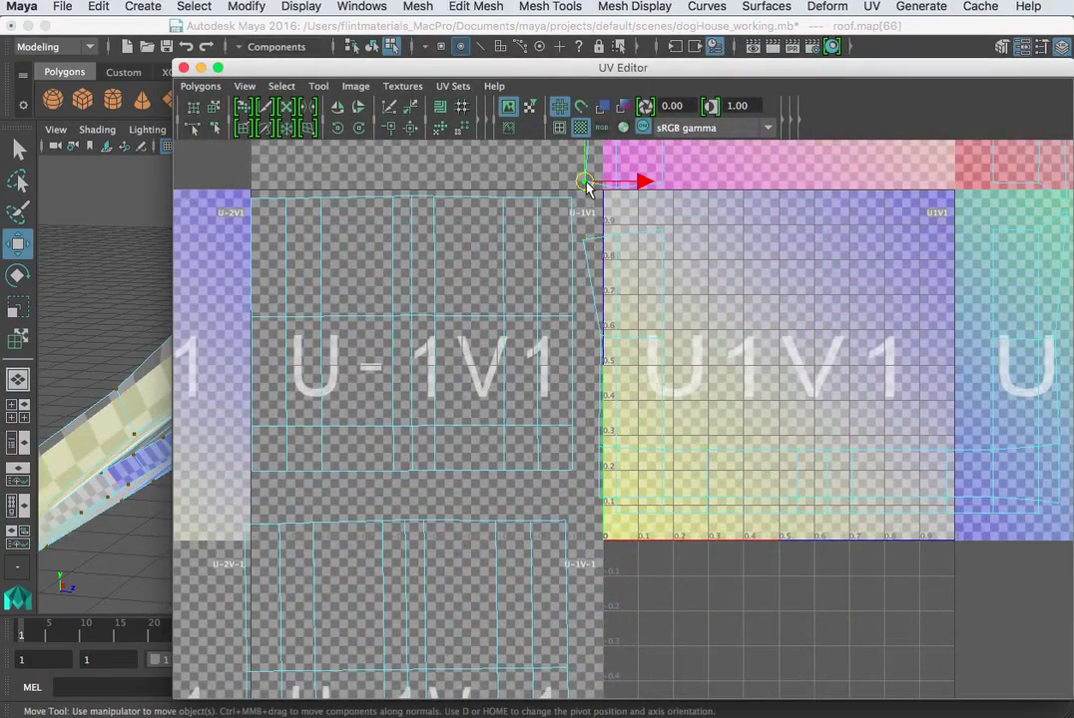
# Step: Move the ridge corner UVs of both frame shells vertically to even out the checker on the two gable faces
pyautogui.moveTo(463, 69); pyautogui.dragTo(948, 163)
pyautogui.keyDown('alt'); pyautogui.moveTo(487, 225); pyautogui.dragTo(482, 304, button='middle'); pyautogui.keyUp('alt')
pyautogui.keyDown('alt'); pyautogui.moveTo(481, 303); pyautogui.dragTo(636, 401); pyautogui.keyUp('alt')
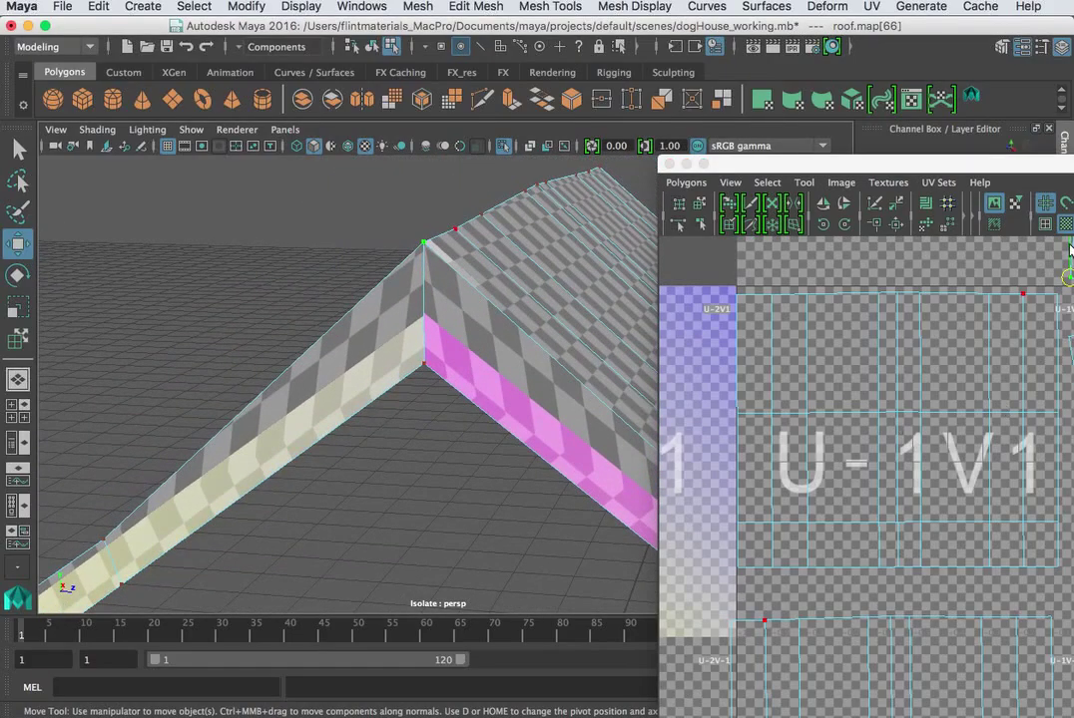
pyautogui.moveTo(1070, 249)
pyautogui.mouseDown()
pyautogui.moveTo(1069, 280)
pyautogui.moveTo(1067, 250)
pyautogui.mouseUp()
pyautogui.click(1068, 337)
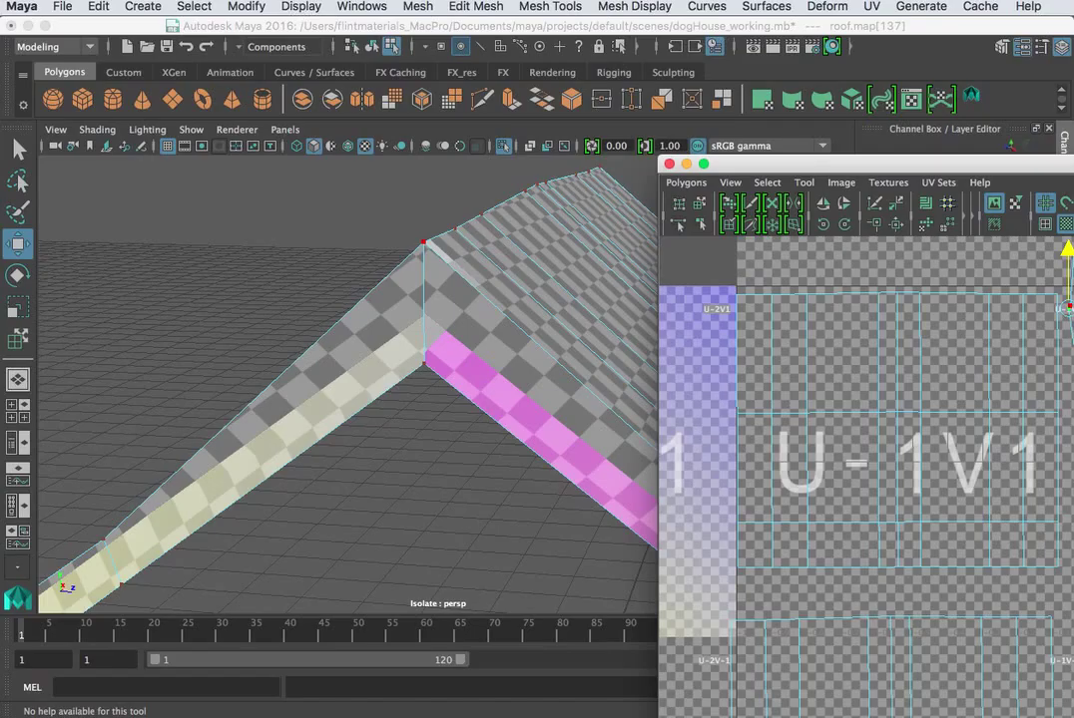